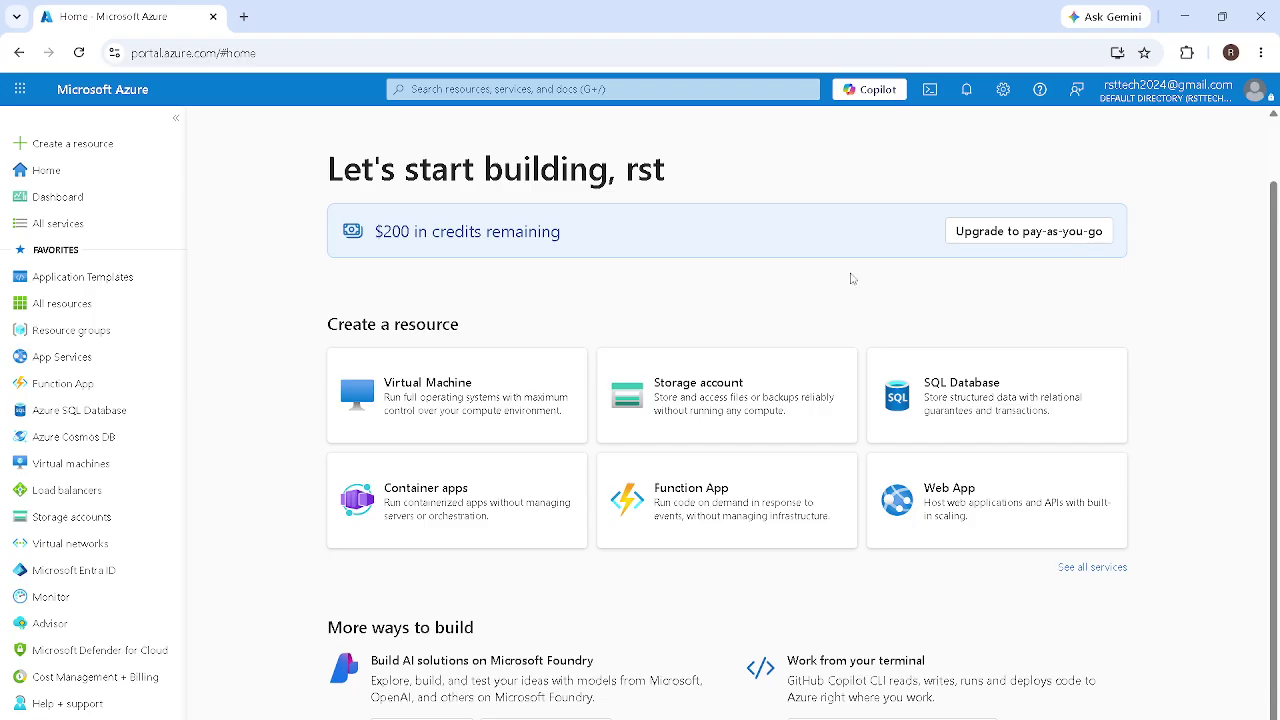
Step: Start creating a new virtual network, keeping Azure subscription 1 as its subscription
{"action": "left_click", "coordinate": [72, 554]}
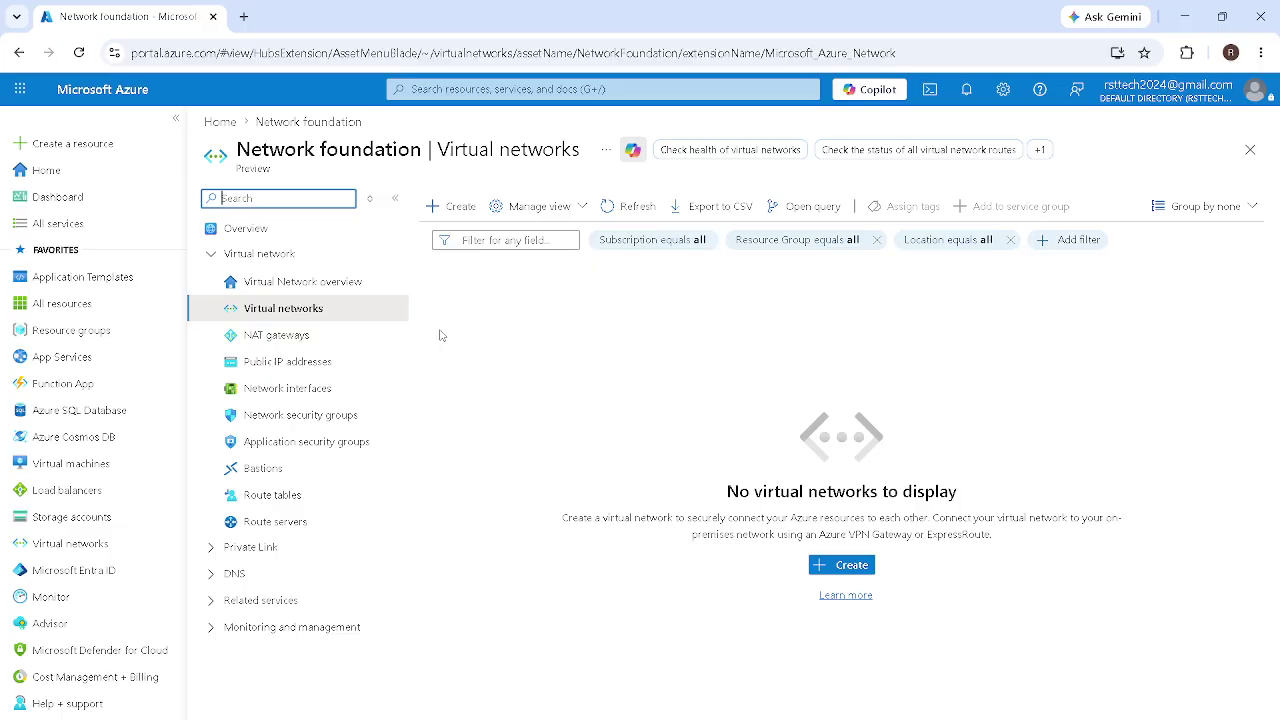
{"action": "left_click", "coordinate": [461, 210]}
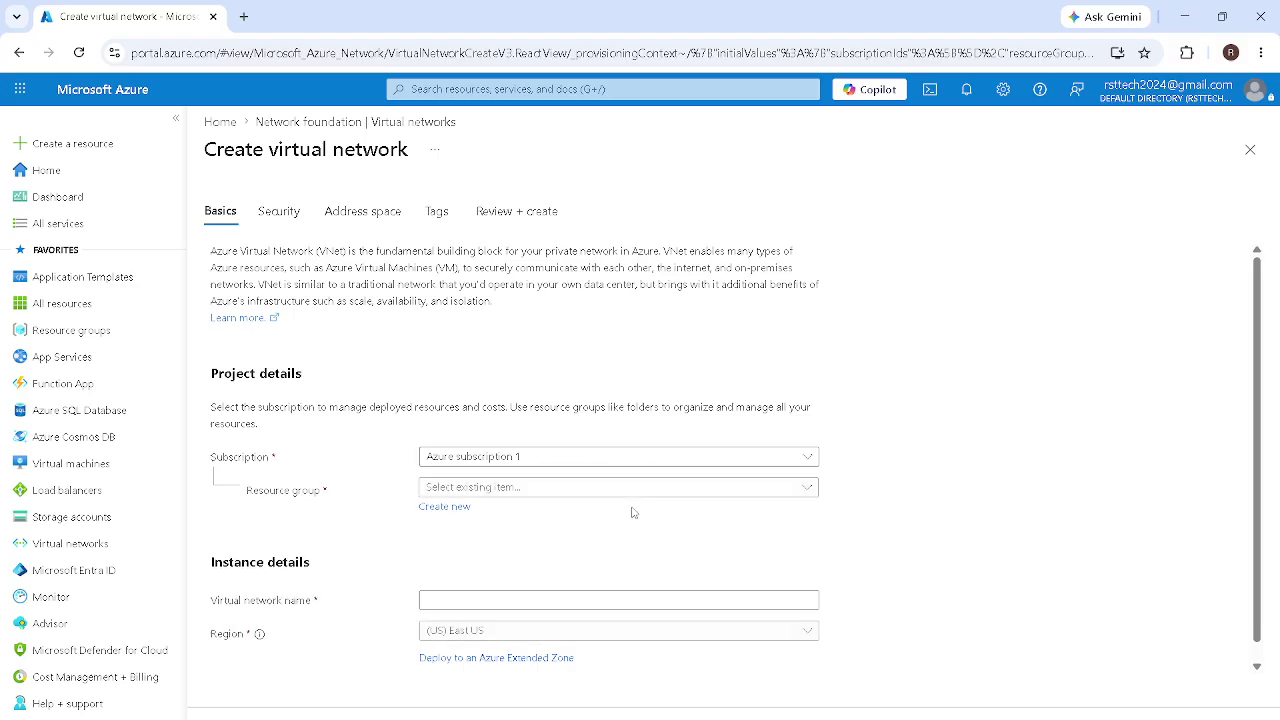
{"action": "left_click", "coordinate": [804, 457]}
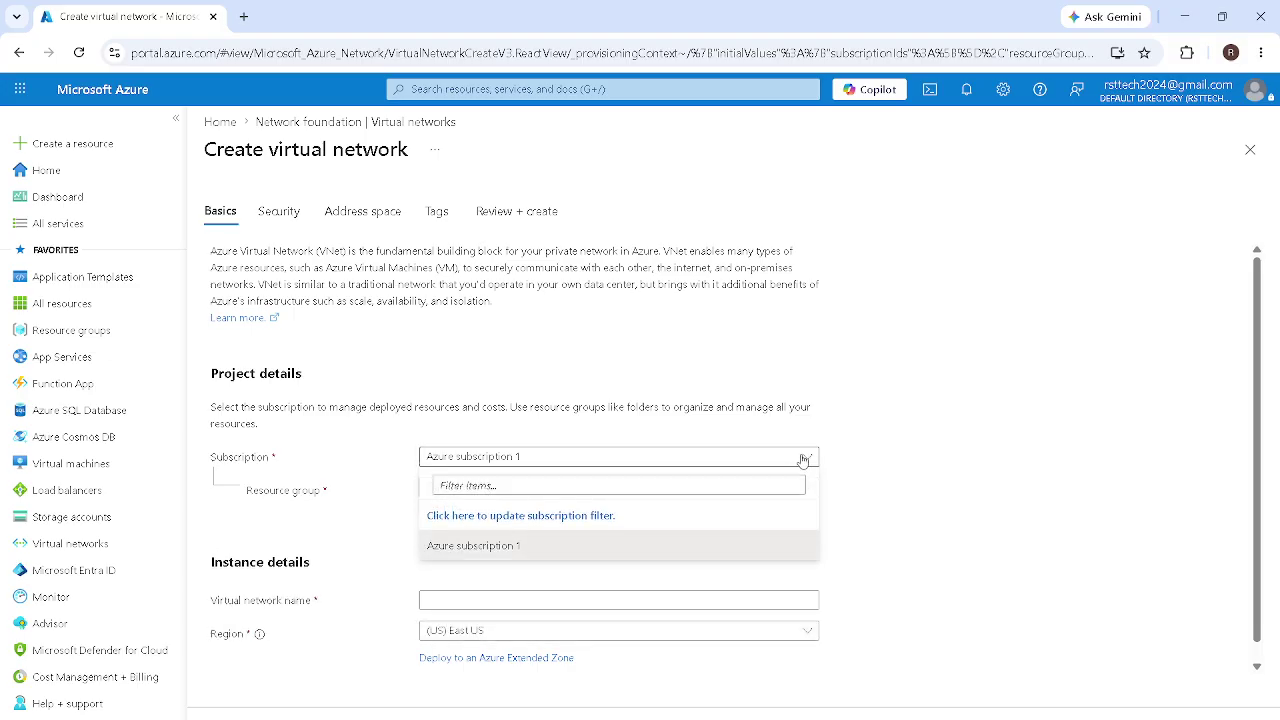
{"action": "left_click", "coordinate": [804, 457]}
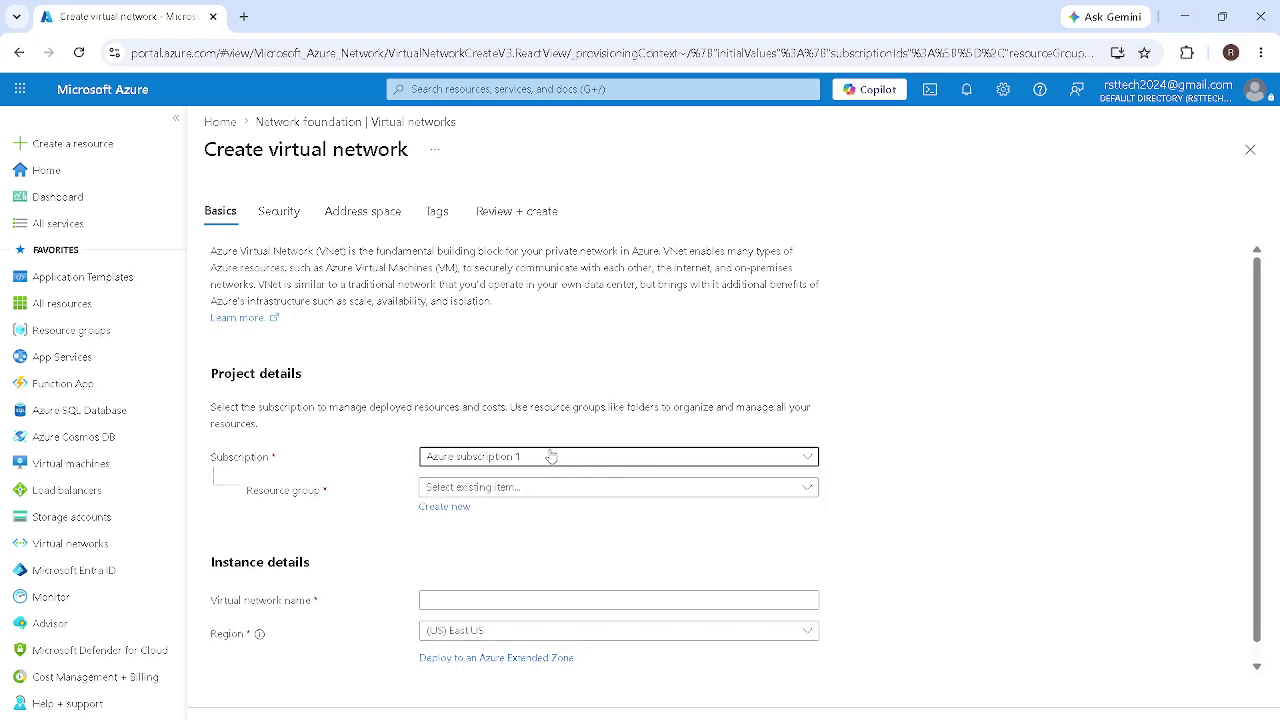
Step: Create a new resource group named RSTTRG for the virtual network
{"action": "left_click", "coordinate": [491, 488]}
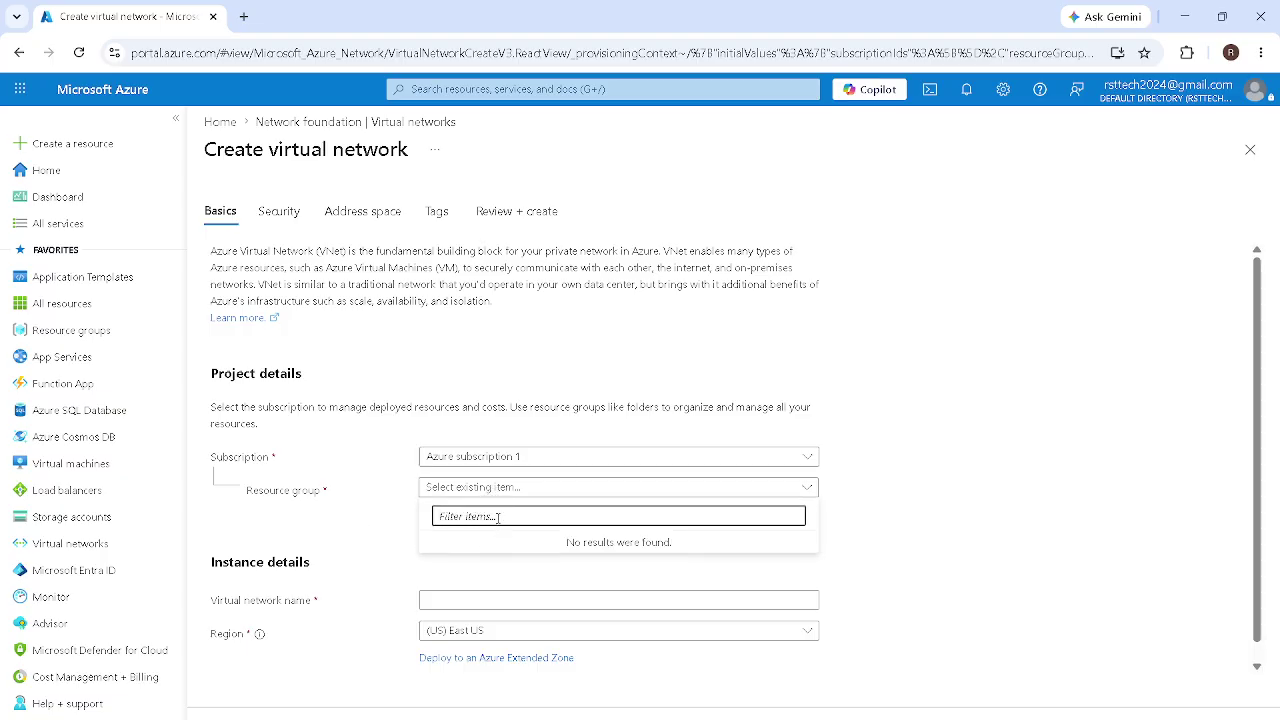
{"action": "left_click", "coordinate": [877, 501]}
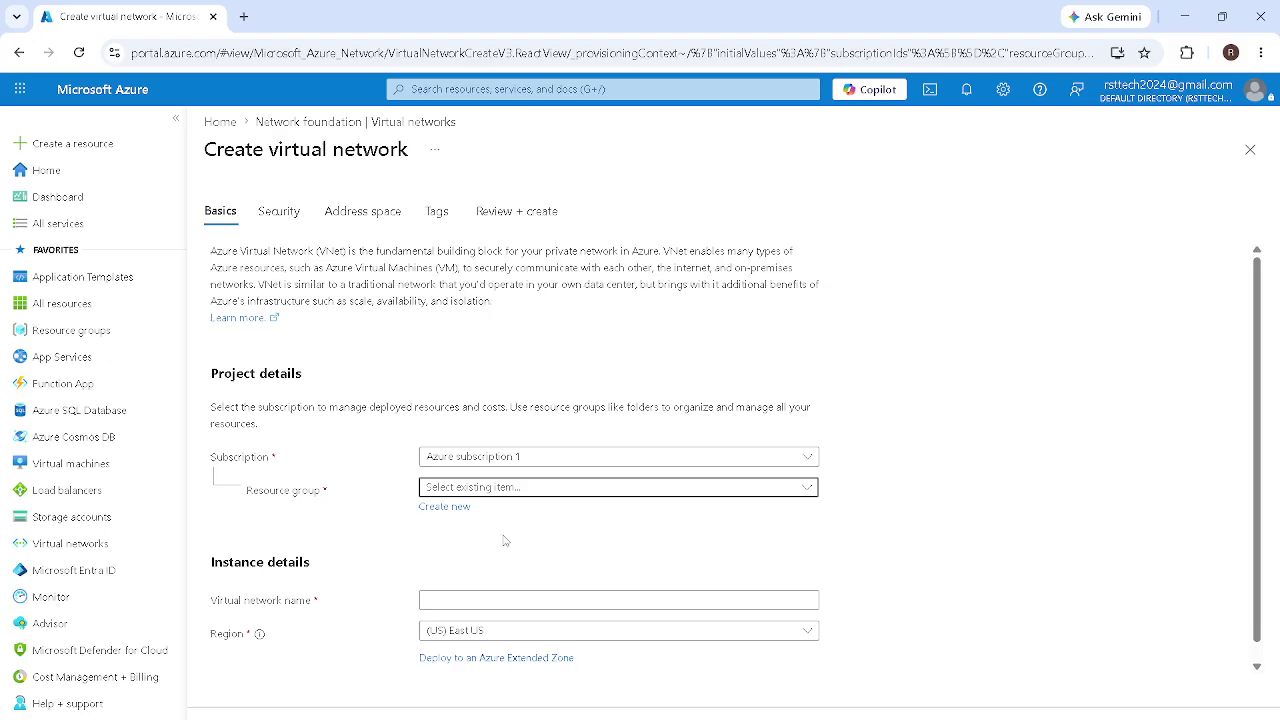
{"action": "left_click", "coordinate": [445, 508]}
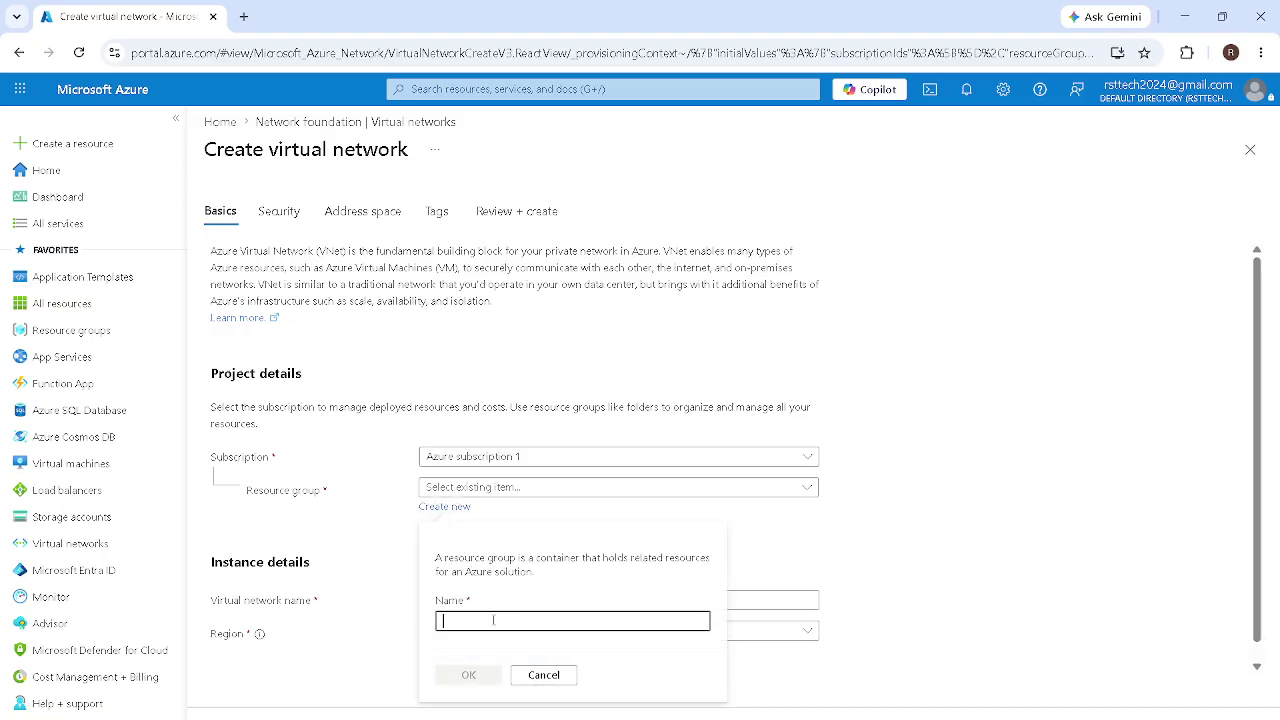
{"action": "type", "text": "RSTTRG"}
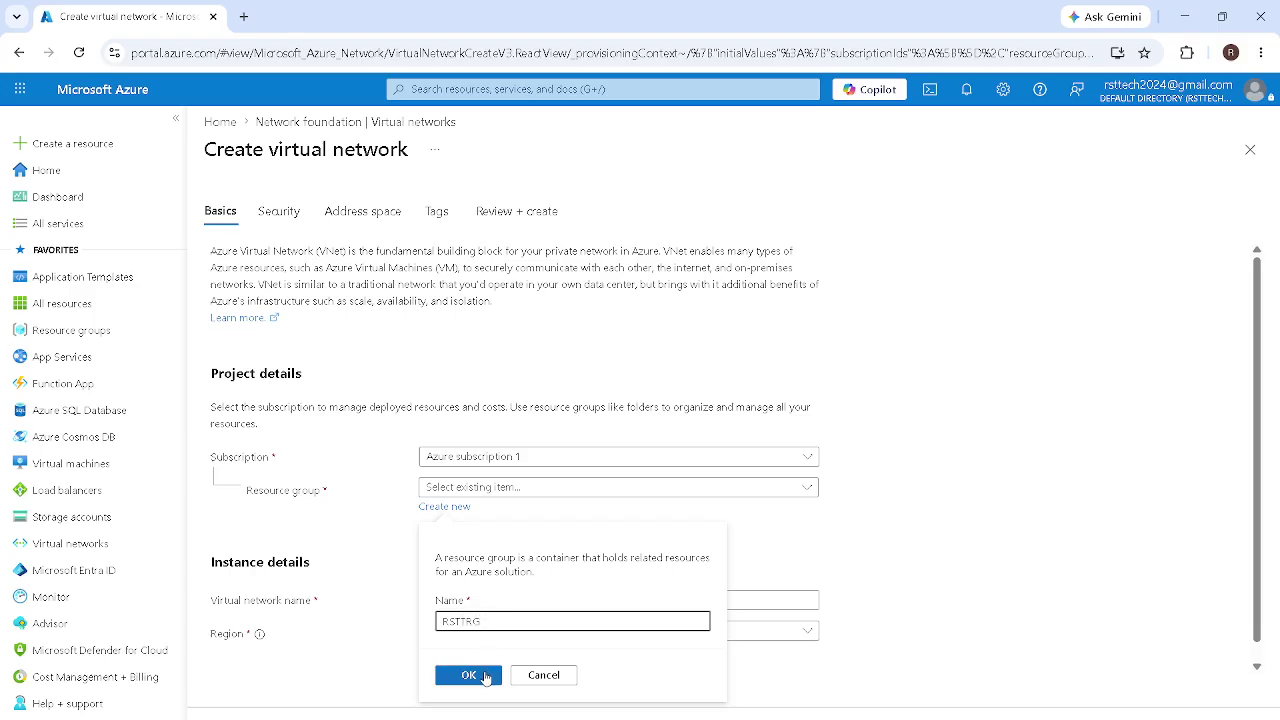
{"action": "left_click", "coordinate": [469, 677]}
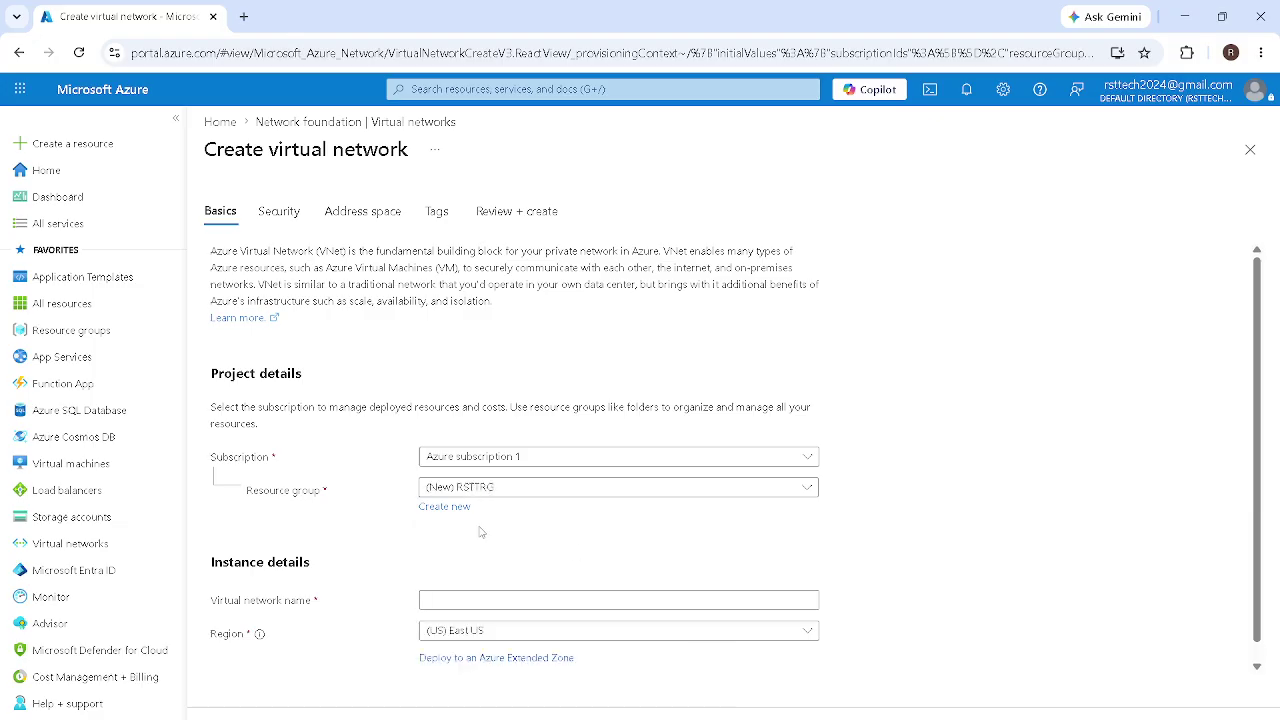
Step: Name the virtual network RSTVNET1 and choose (US) East US as its region
{"action": "scroll", "coordinate": [505, 537], "scroll_direction": "down", "scroll_amount": 1}
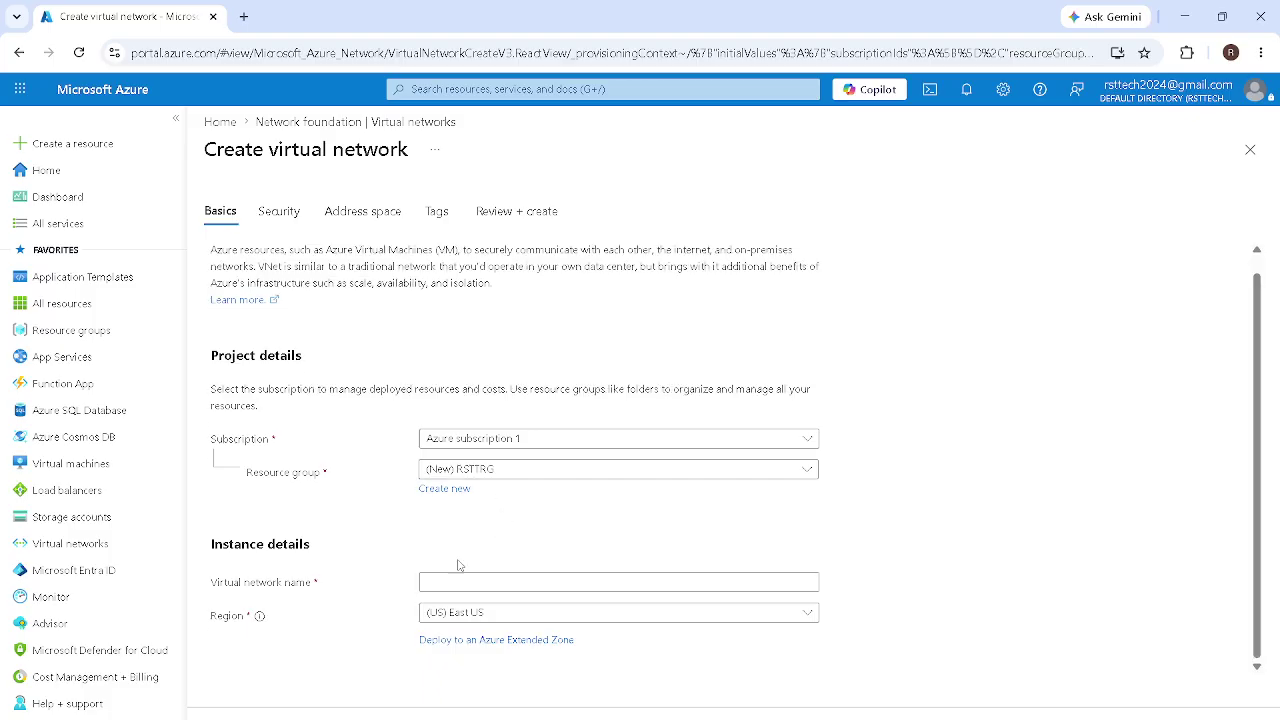
{"action": "left_click", "coordinate": [527, 584]}
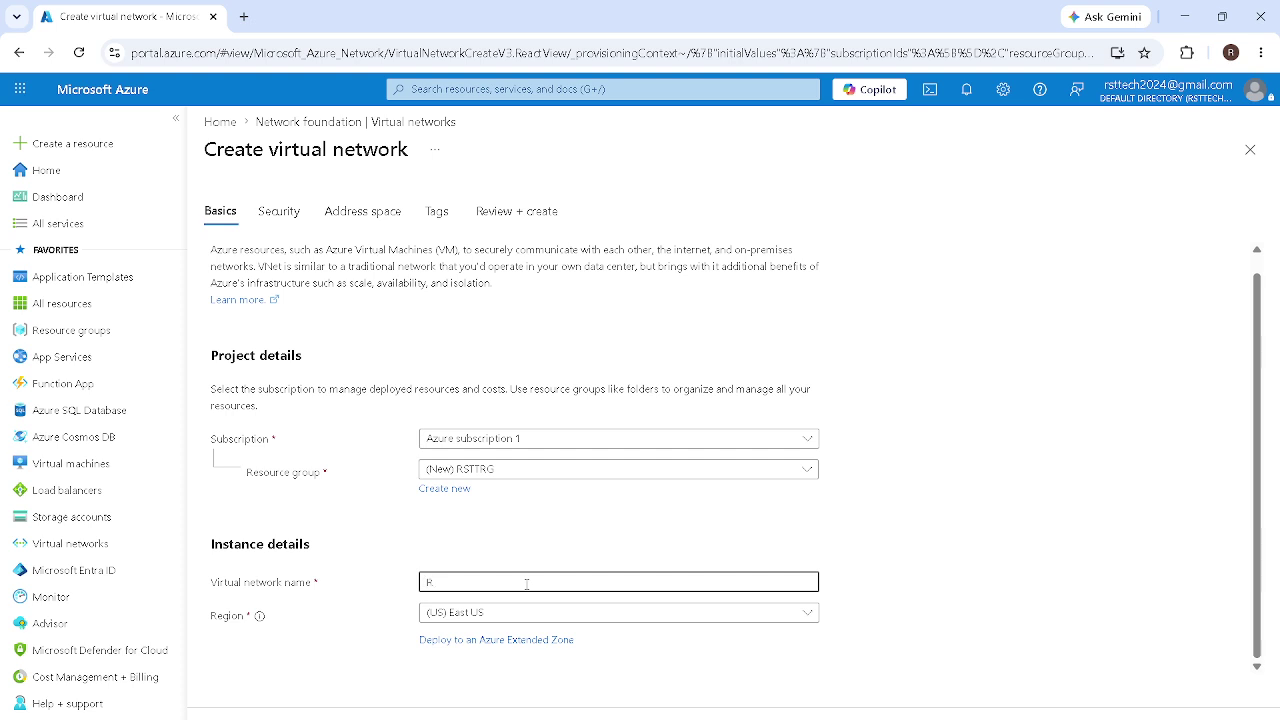
{"action": "type", "text": "RSTVNET1"}
{"action": "left_click", "coordinate": [513, 614]}
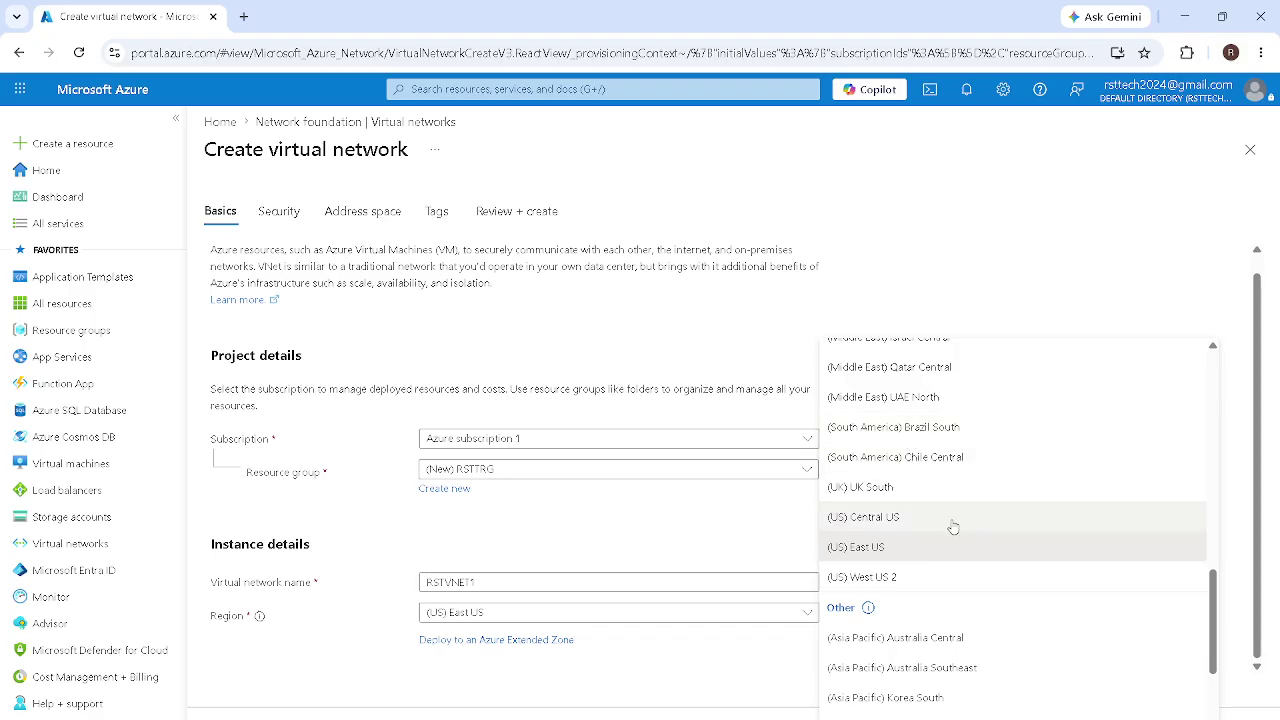
{"action": "scroll", "coordinate": [942, 577], "scroll_direction": "down", "scroll_amount": 1}
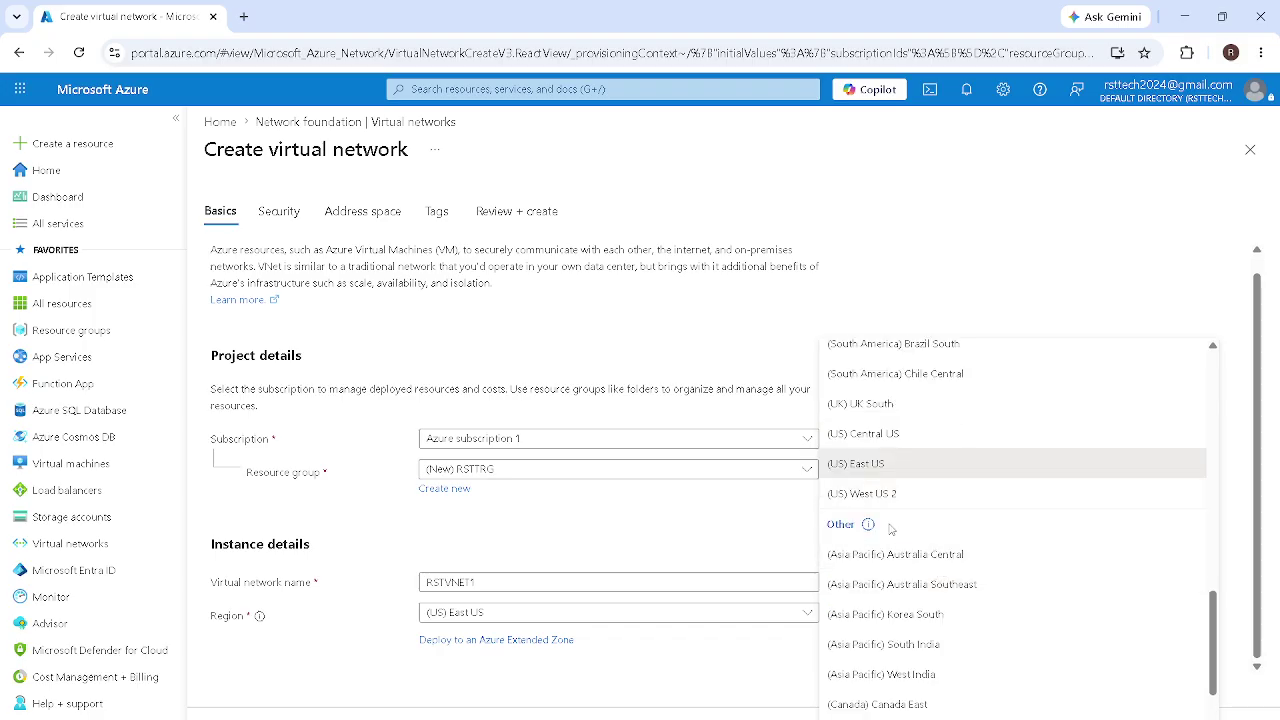
{"action": "left_click", "coordinate": [870, 468]}
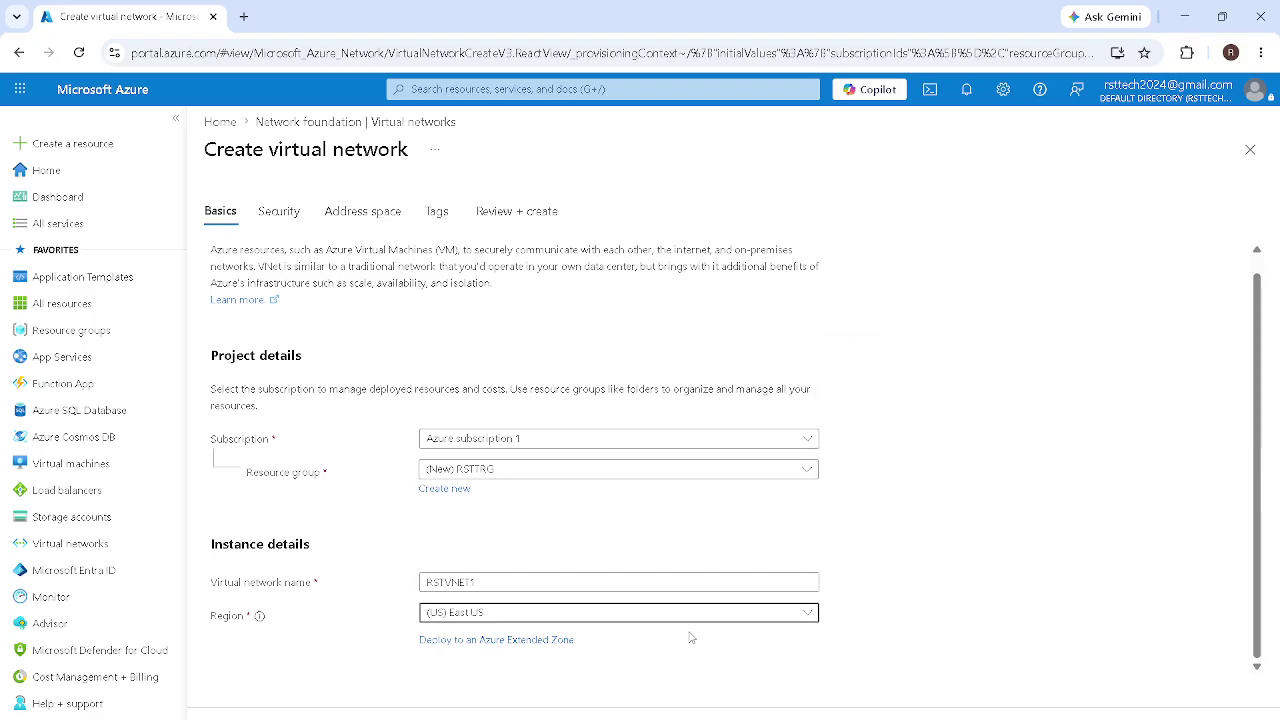
Step: Review the virtual network's encryption, Bastion, Firewall and DDoS protection options, and go to its address space settings
{"action": "left_click", "coordinate": [269, 224]}
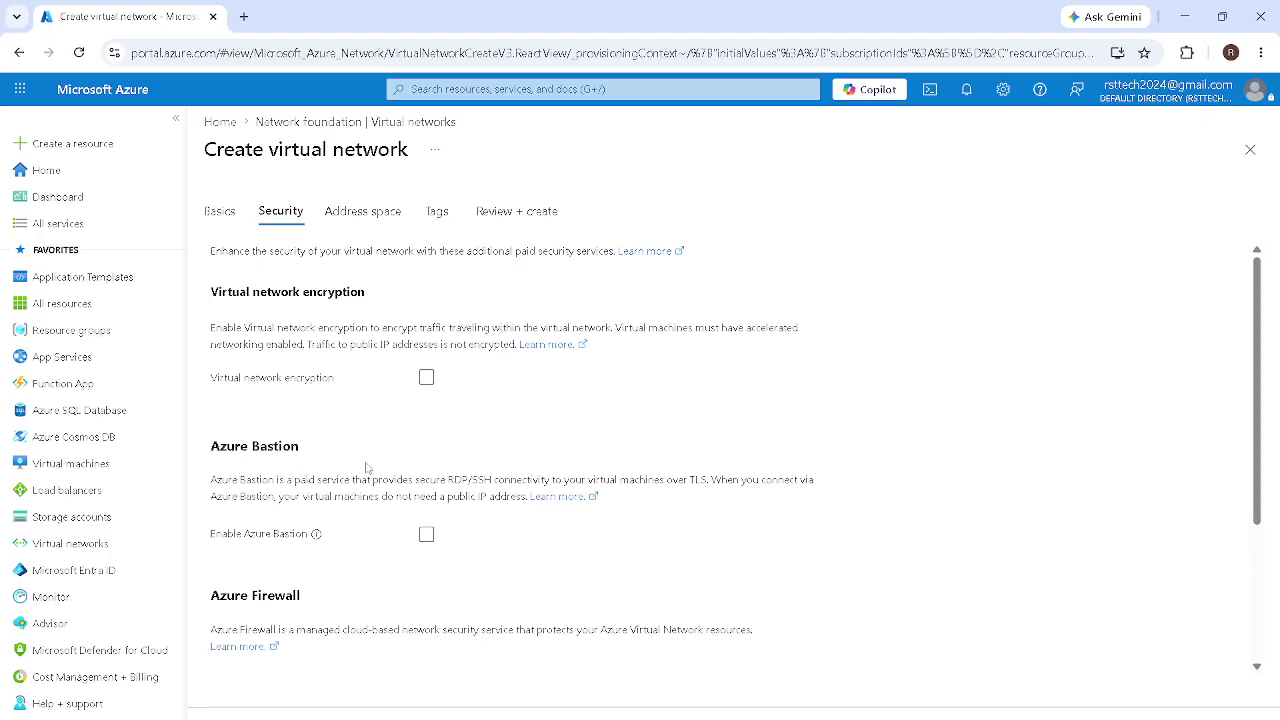
{"action": "scroll", "coordinate": [370, 490], "scroll_direction": "down", "scroll_amount": 1}
{"action": "scroll", "coordinate": [358, 535], "scroll_direction": "down", "scroll_amount": 2}
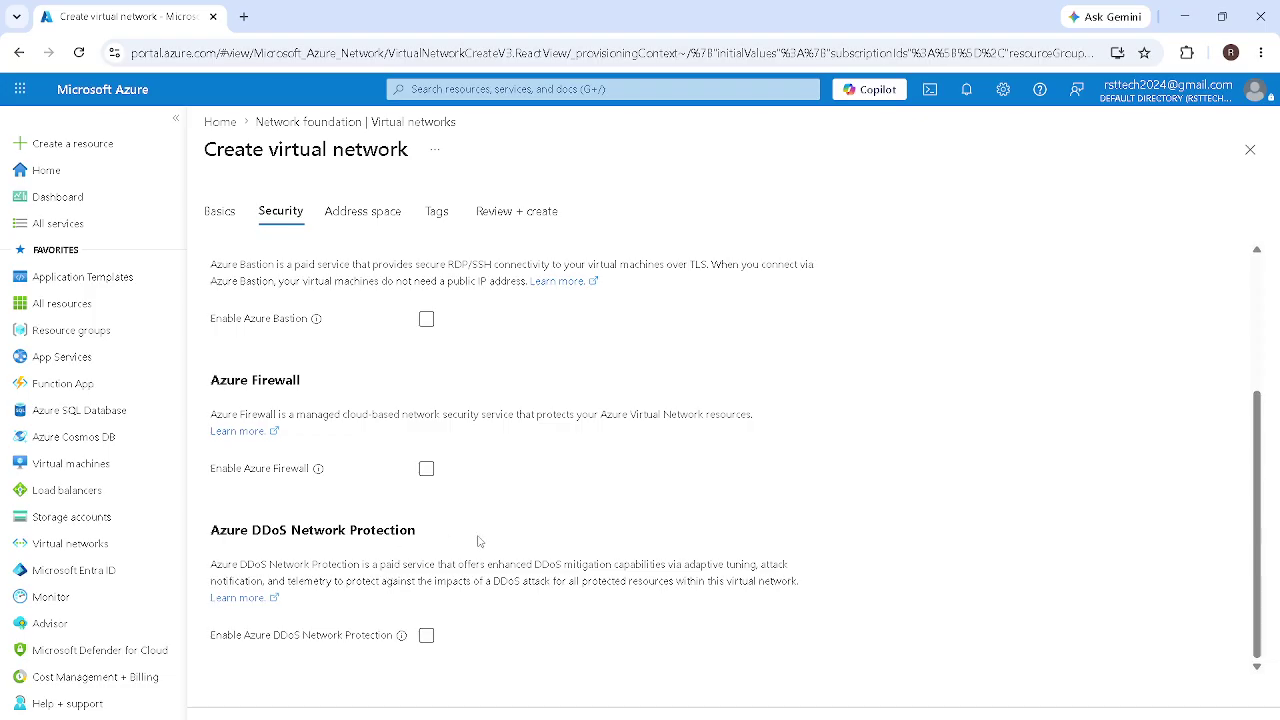
{"action": "left_click", "coordinate": [349, 222]}
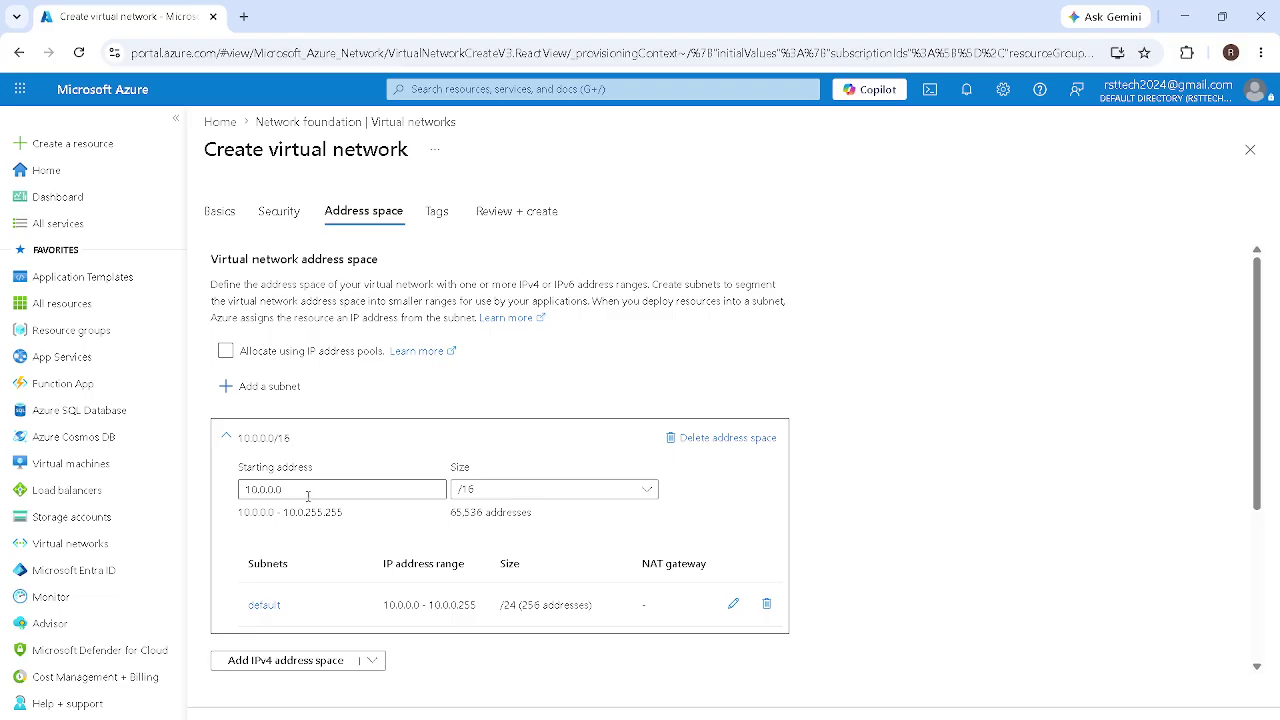
Step: Try the sizes /17, /18, /19, /20 and /24 for the 10.0.0.0 address space
{"action": "left_click", "coordinate": [366, 487]}
{"action": "left_click", "coordinate": [490, 489]}
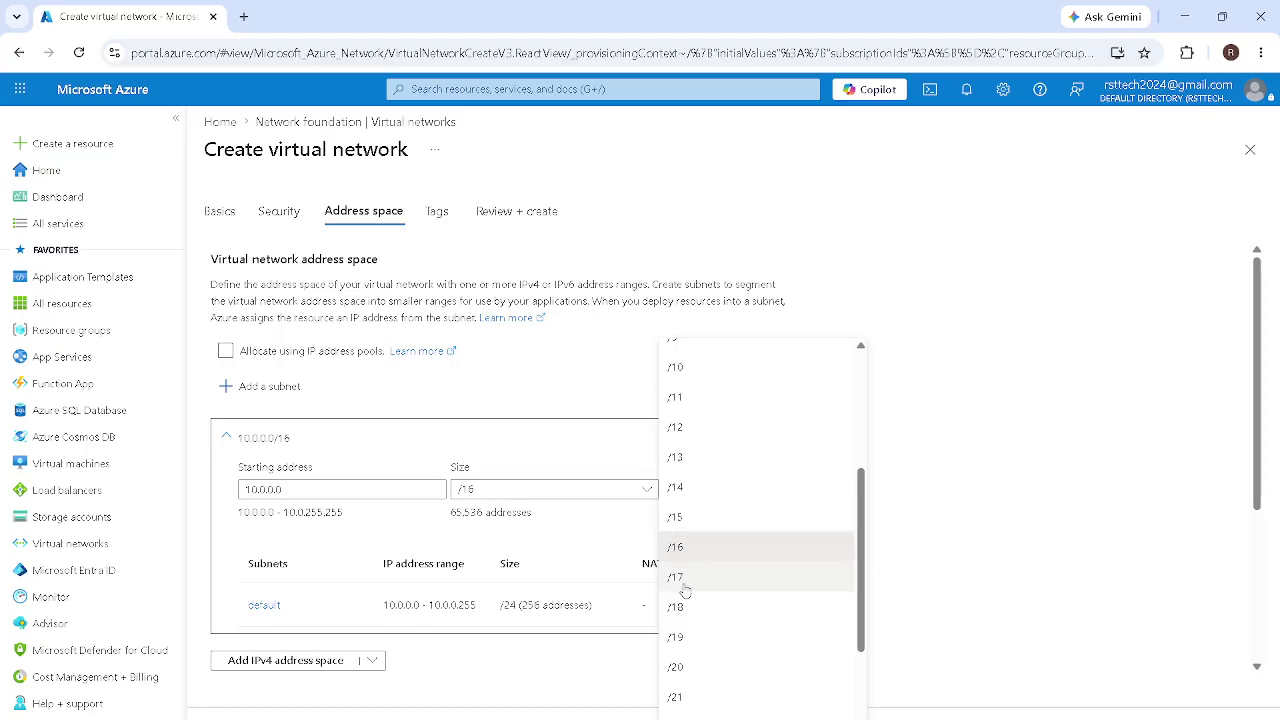
{"action": "left_click", "coordinate": [678, 578]}
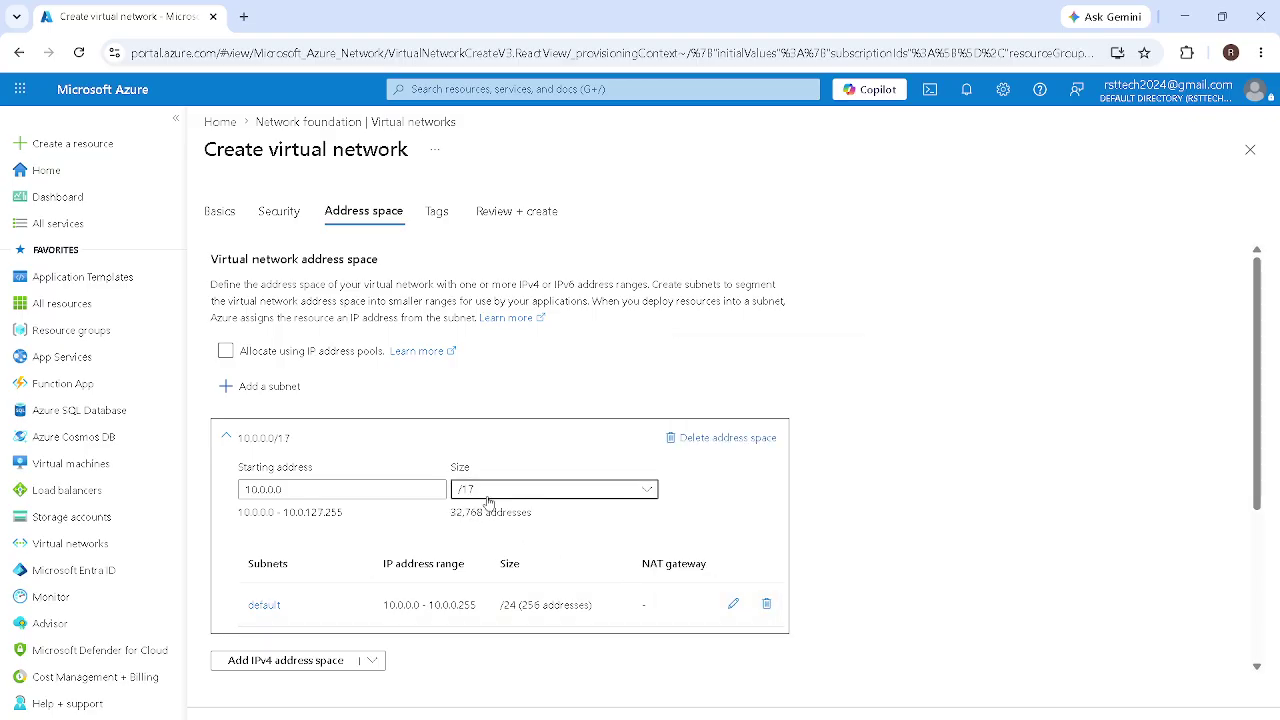
{"action": "left_click", "coordinate": [646, 495]}
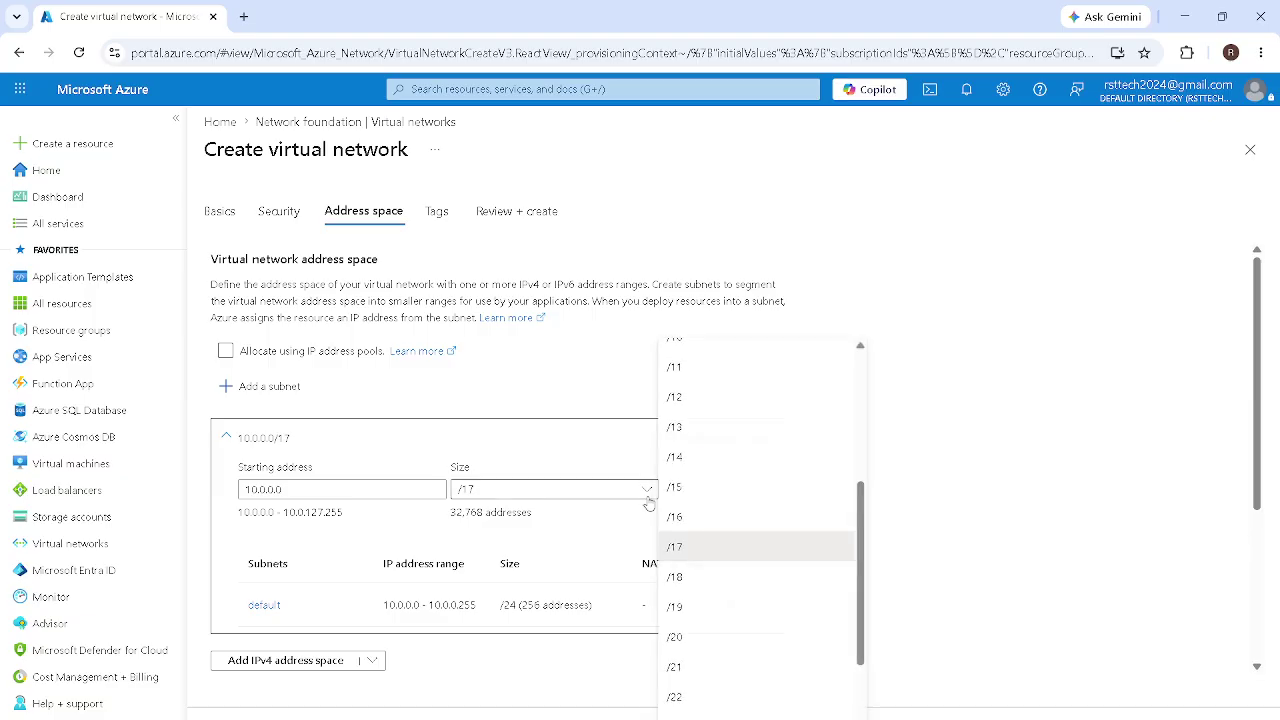
{"action": "left_click", "coordinate": [684, 579]}
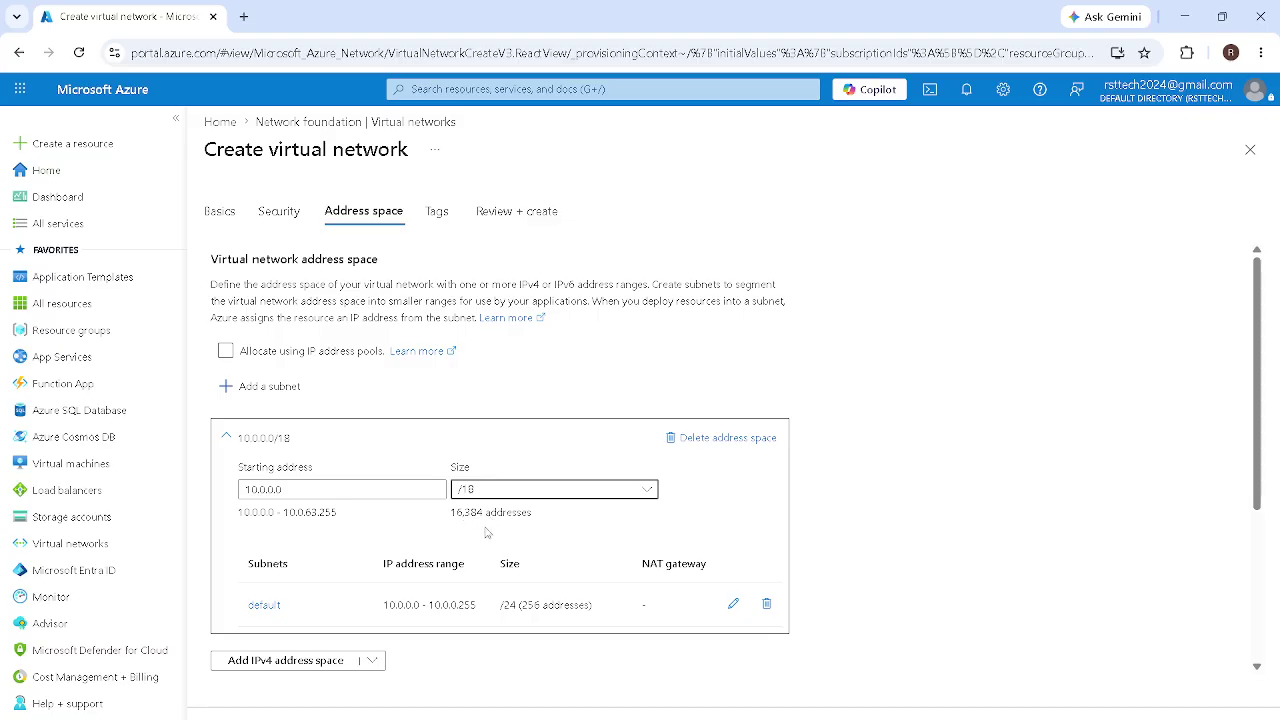
{"action": "left_click", "coordinate": [646, 492]}
{"action": "left_click", "coordinate": [678, 577]}
{"action": "left_click", "coordinate": [617, 495]}
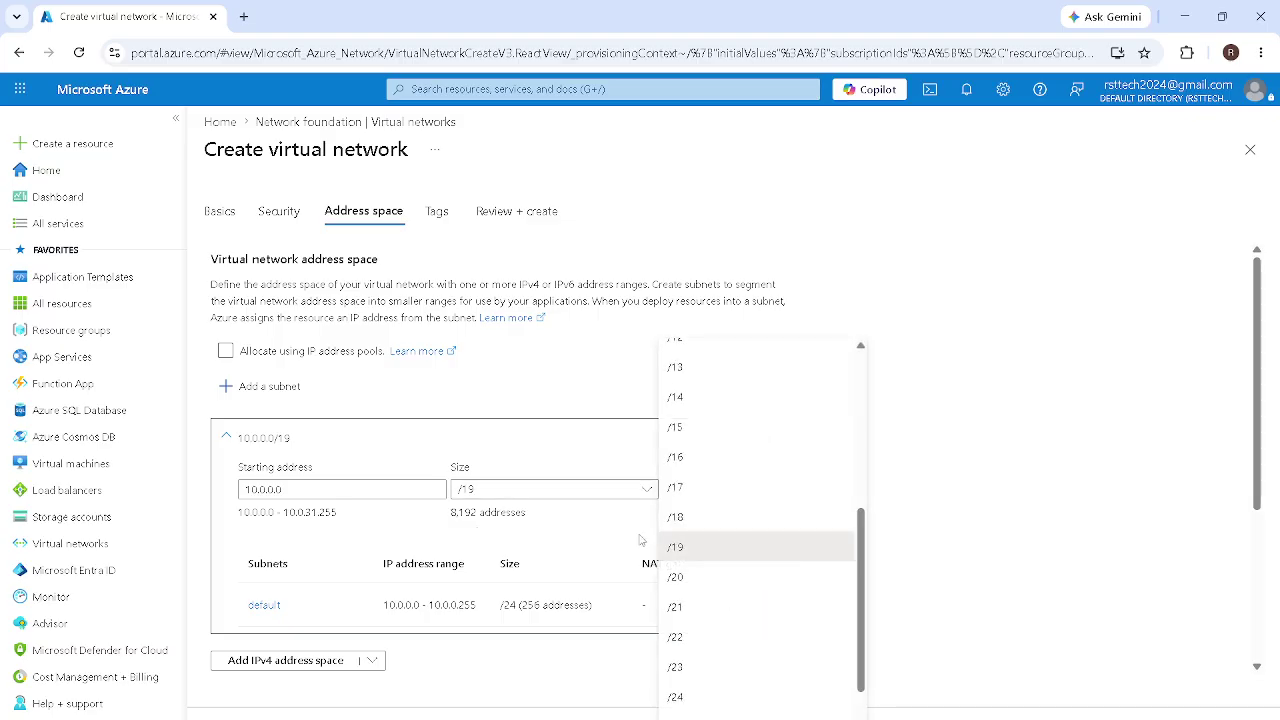
{"action": "left_click", "coordinate": [675, 577]}
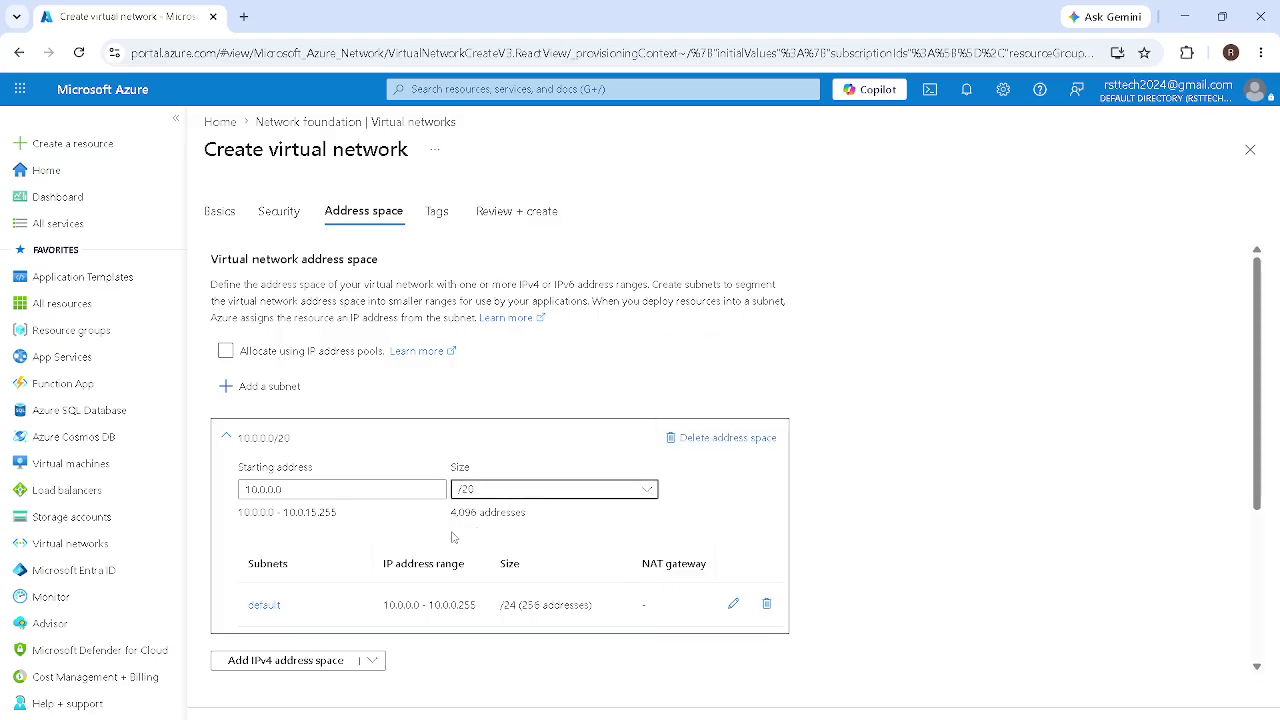
{"action": "left_click", "coordinate": [520, 489]}
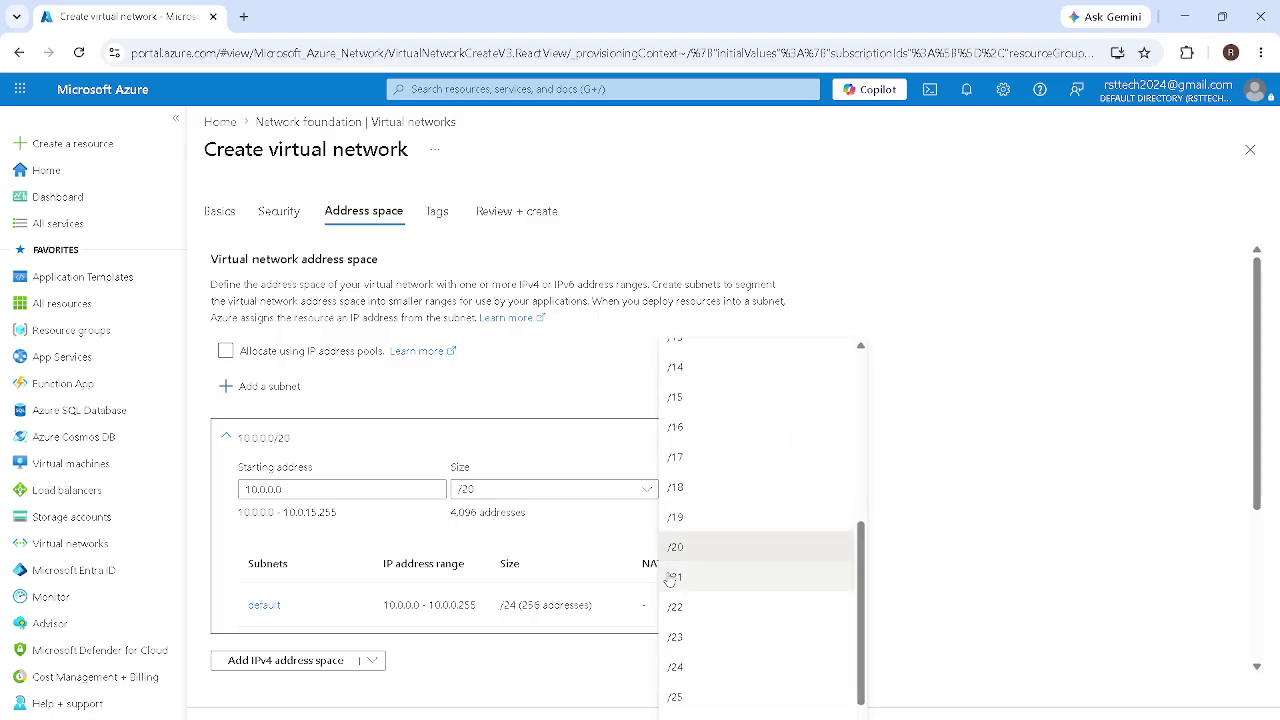
{"action": "left_click", "coordinate": [703, 666]}
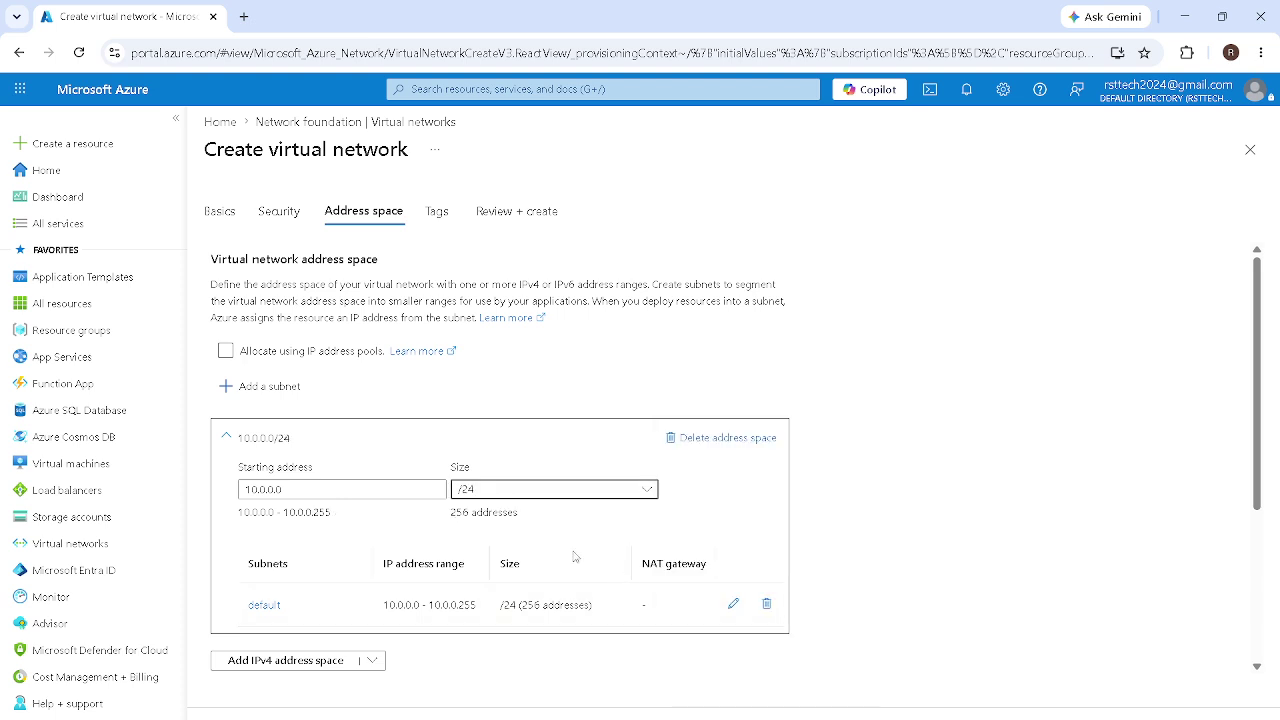
Step: Set the size of the 10.0.0.0 address space to /20
{"action": "left_click", "coordinate": [515, 489]}
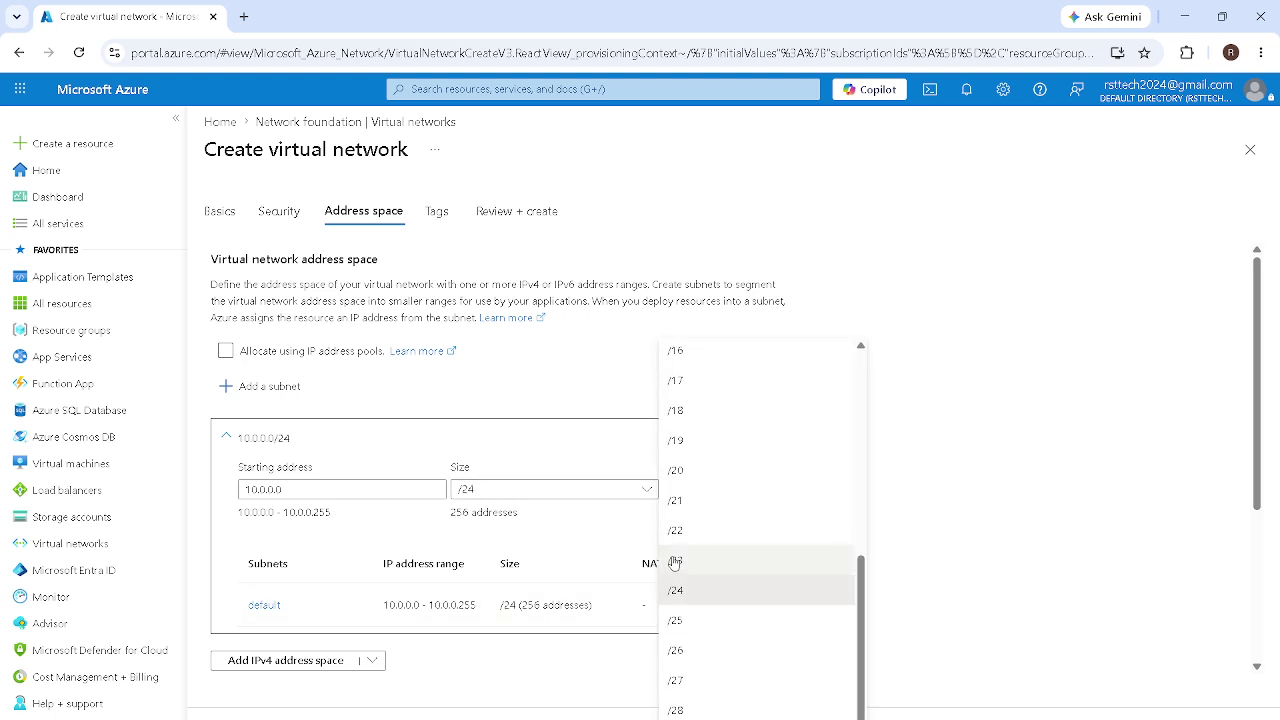
{"action": "left_click", "coordinate": [677, 472]}
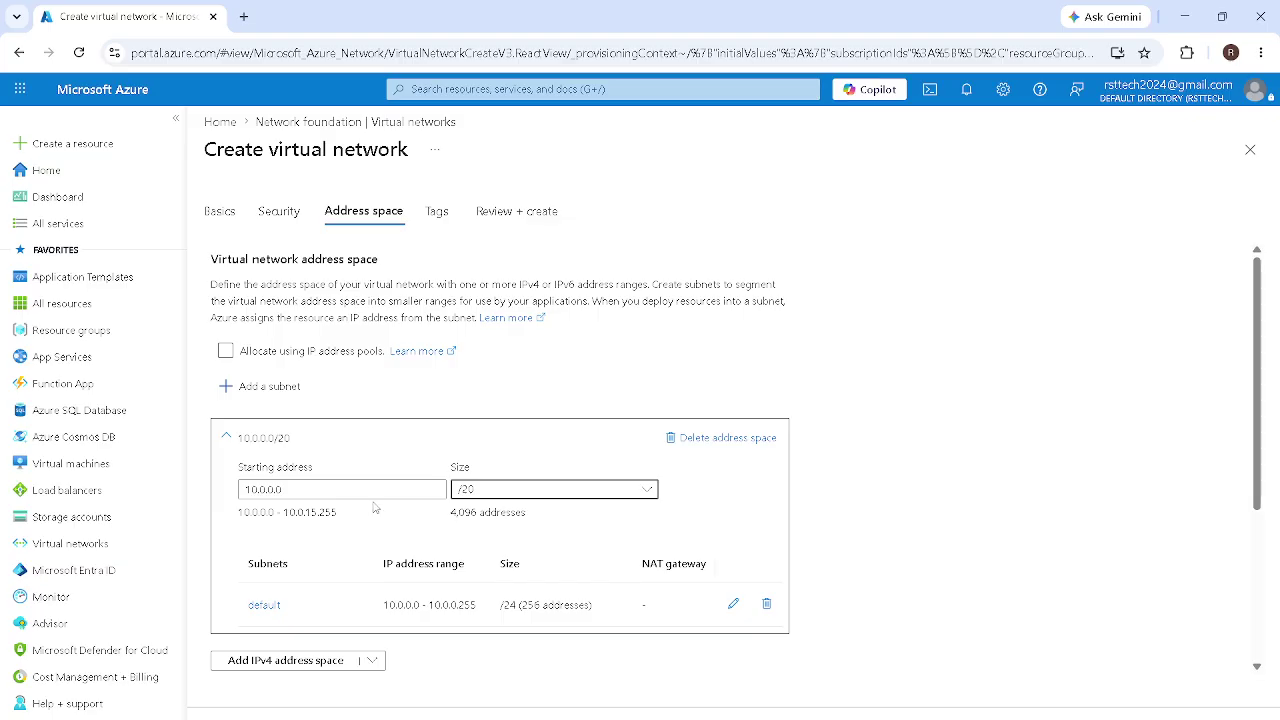
Step: Open the default subnet for editing and set its IPv4 size to /25 (128 addresses)
{"action": "scroll", "coordinate": [375, 510], "scroll_direction": "down", "scroll_amount": 1}
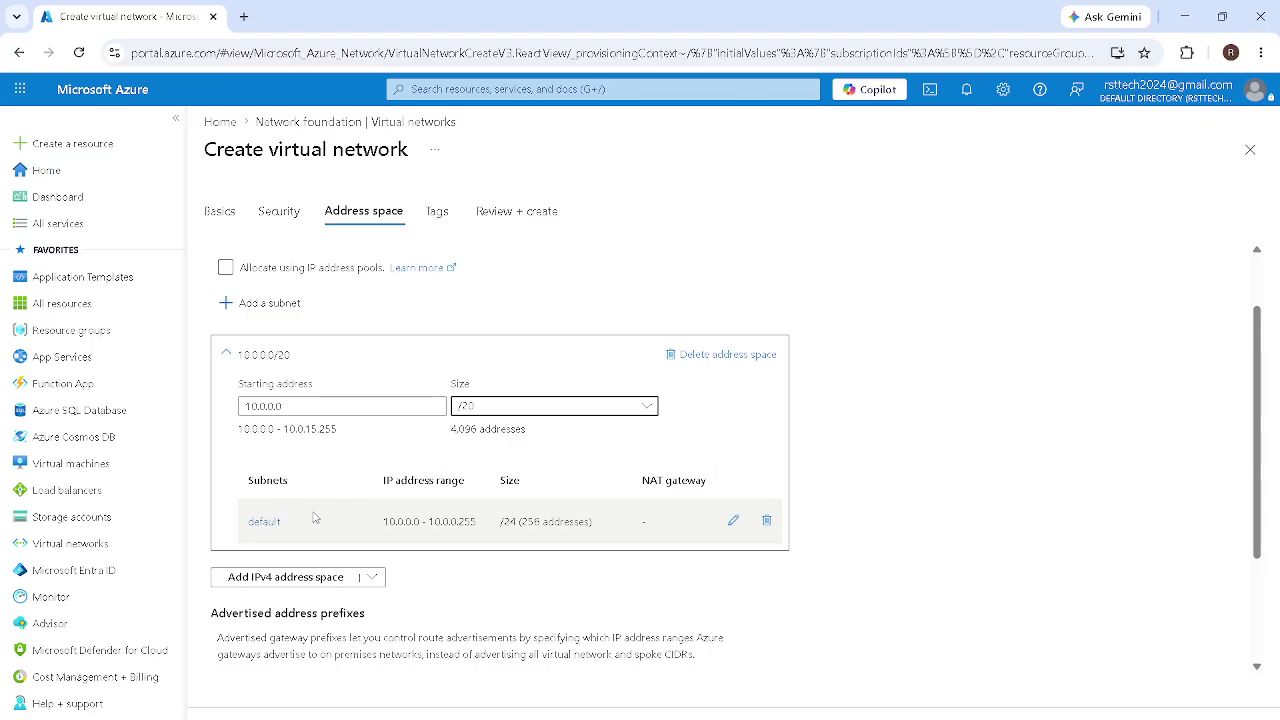
{"action": "left_click", "coordinate": [732, 526]}
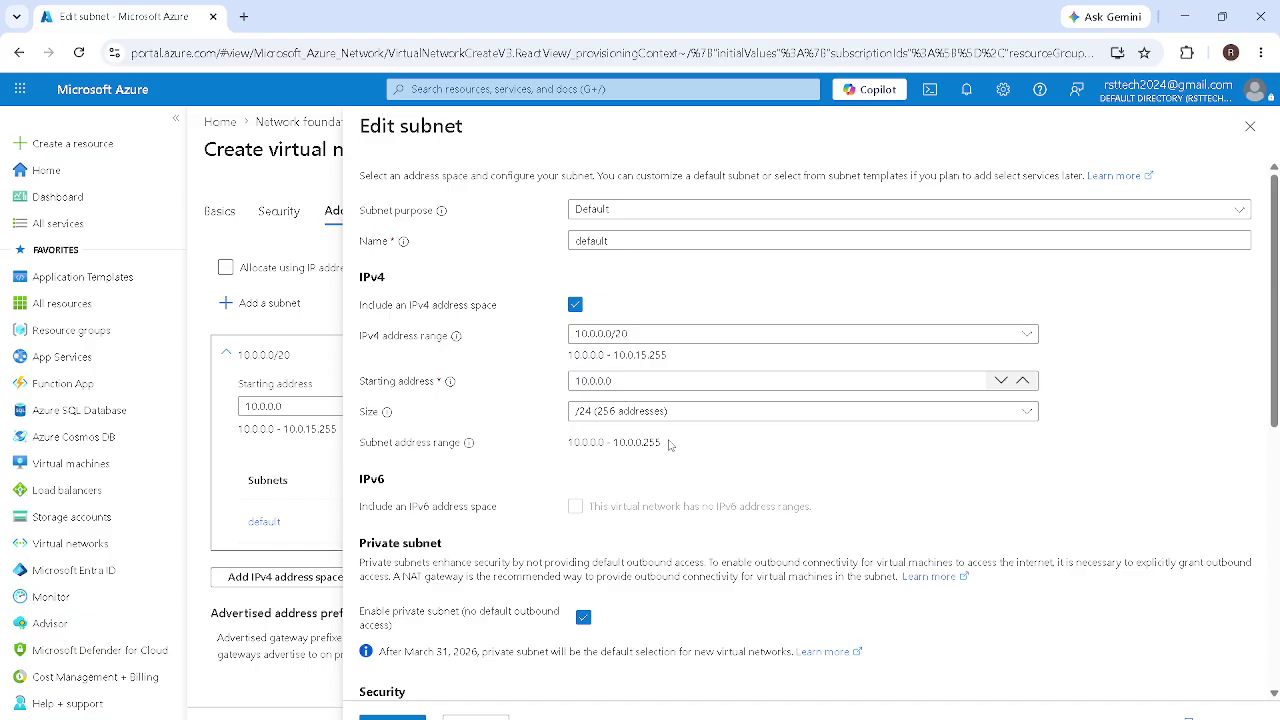
{"action": "left_click", "coordinate": [634, 418]}
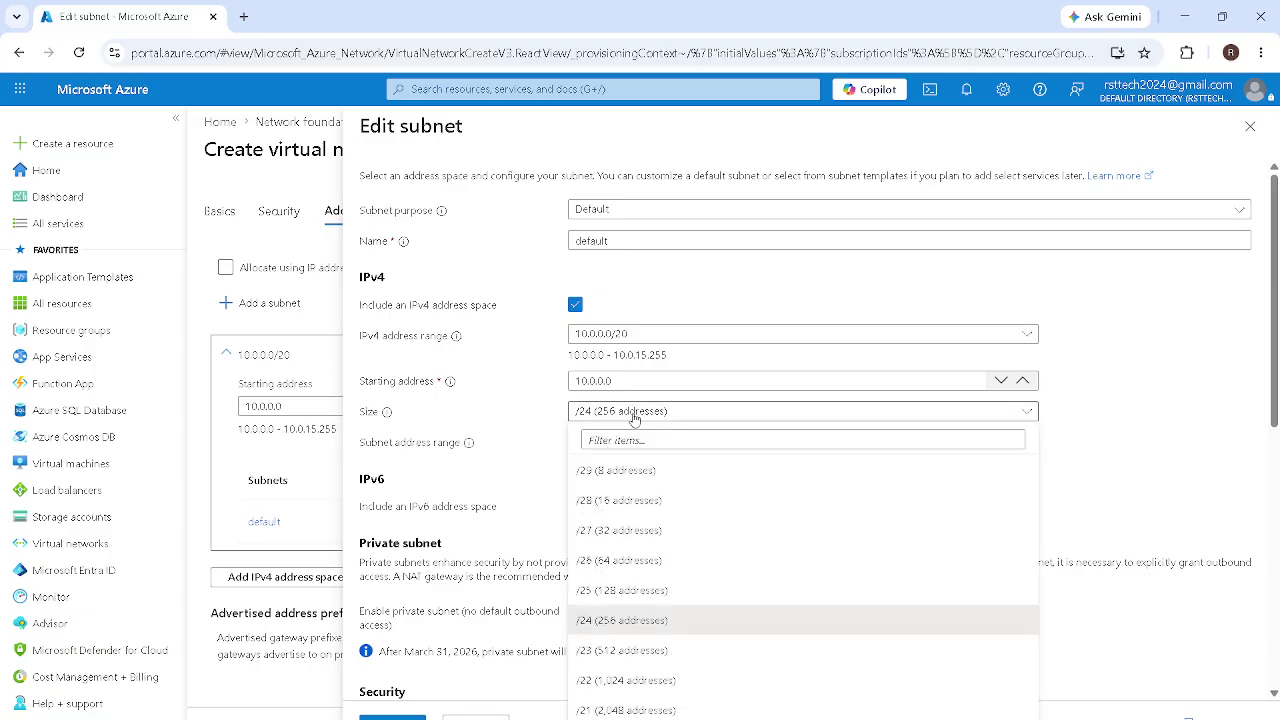
{"action": "left_click", "coordinate": [614, 598]}
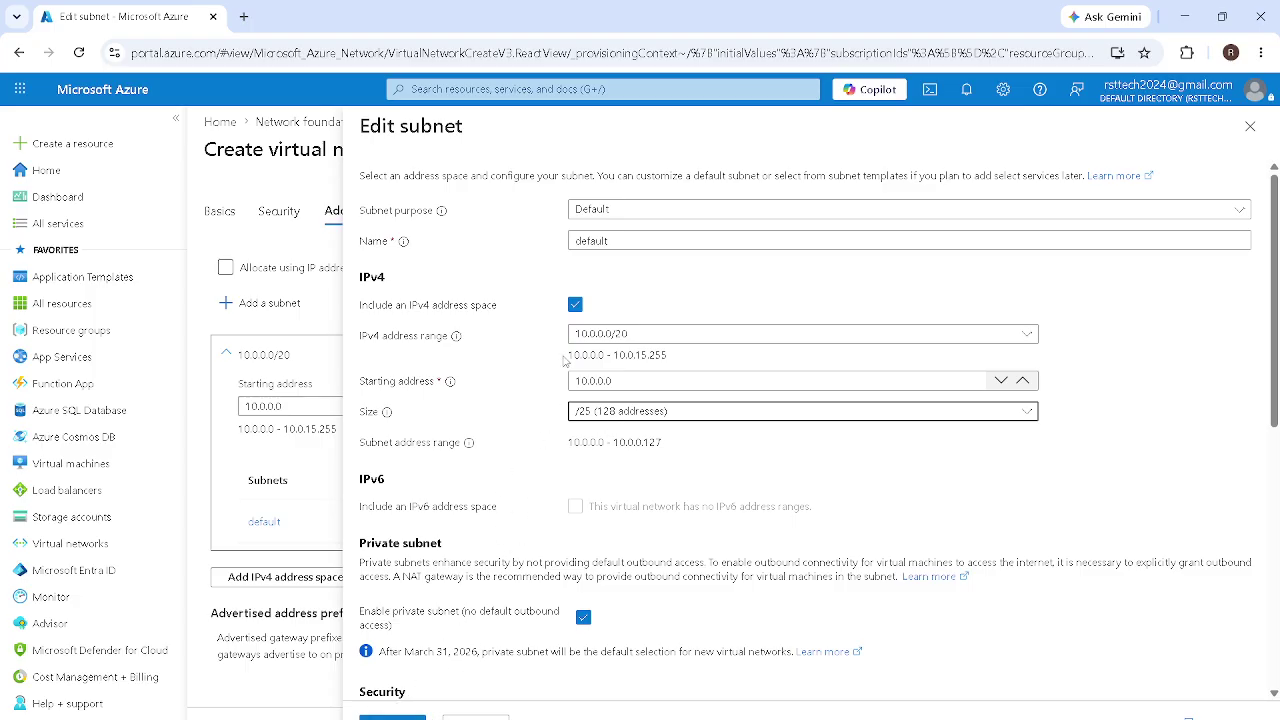
Step: Review the default subnet's purpose choices, private subnet and security settings, and save the subnet
{"action": "left_click", "coordinate": [628, 212]}
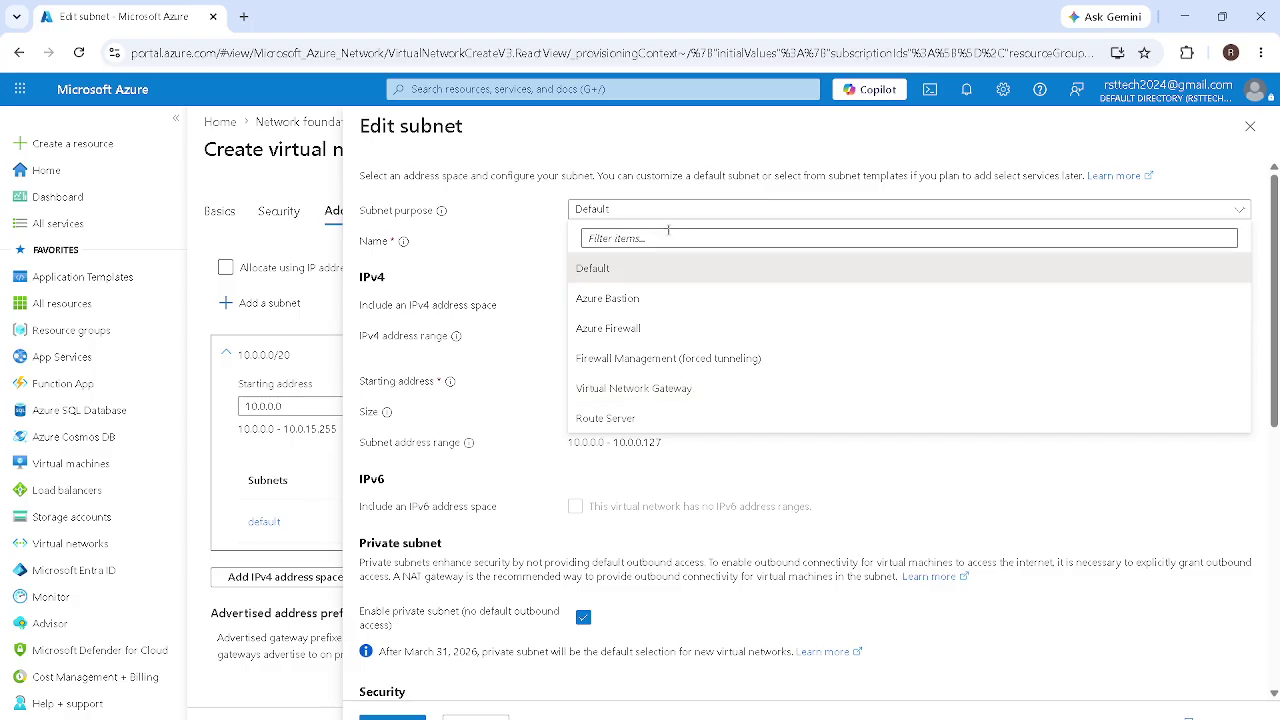
{"action": "left_click", "coordinate": [530, 243]}
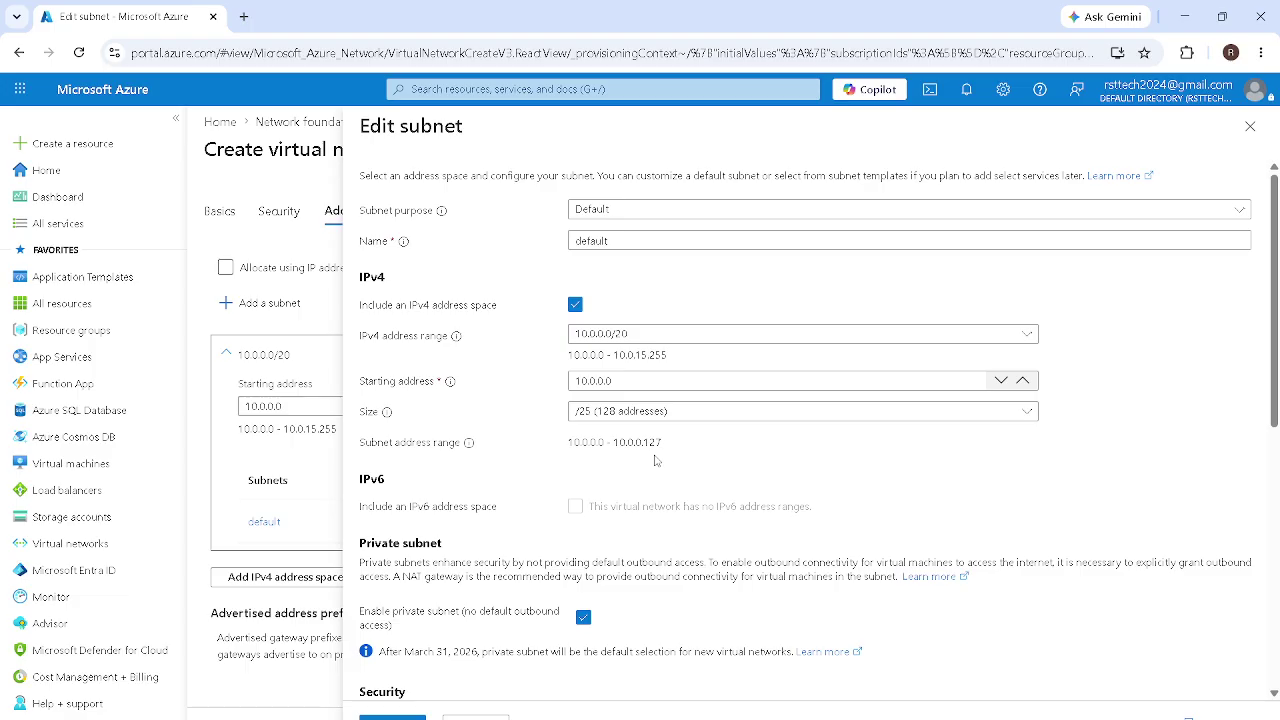
{"action": "scroll", "coordinate": [671, 465], "scroll_direction": "down", "scroll_amount": 1}
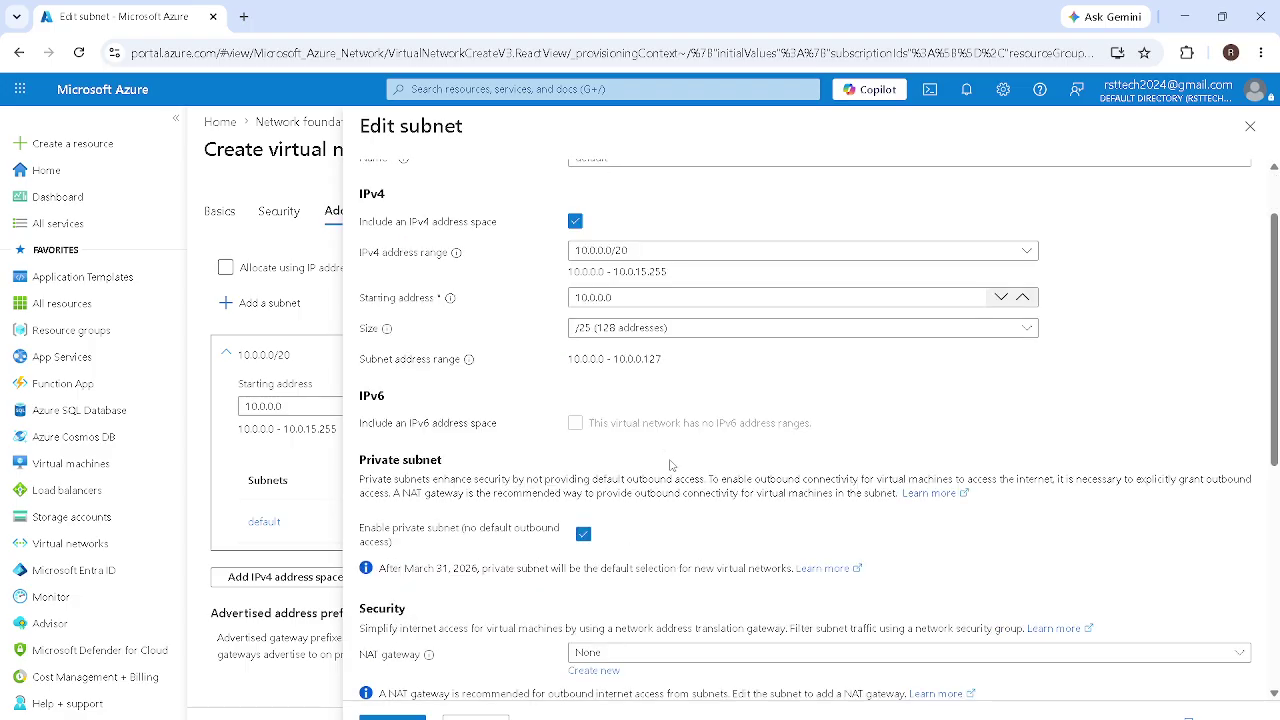
{"action": "scroll", "coordinate": [670, 466], "scroll_direction": "down", "scroll_amount": 1}
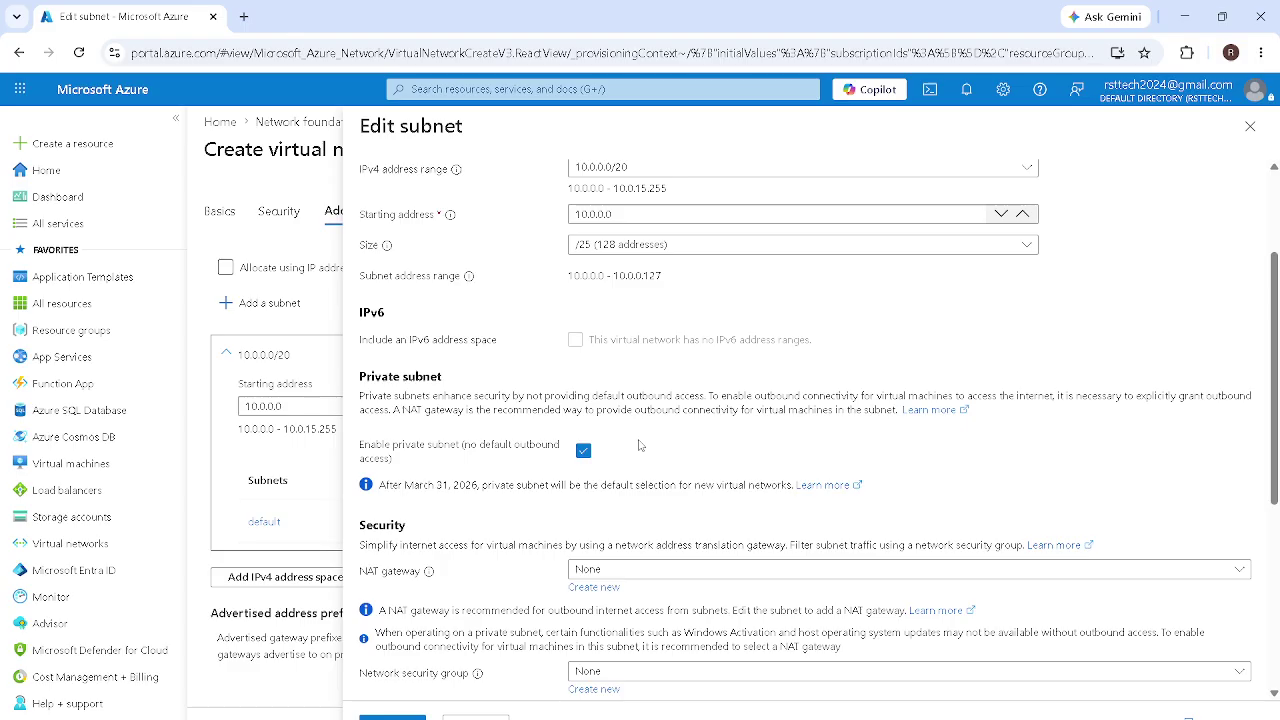
{"action": "scroll", "coordinate": [683, 448], "scroll_direction": "down", "scroll_amount": 1}
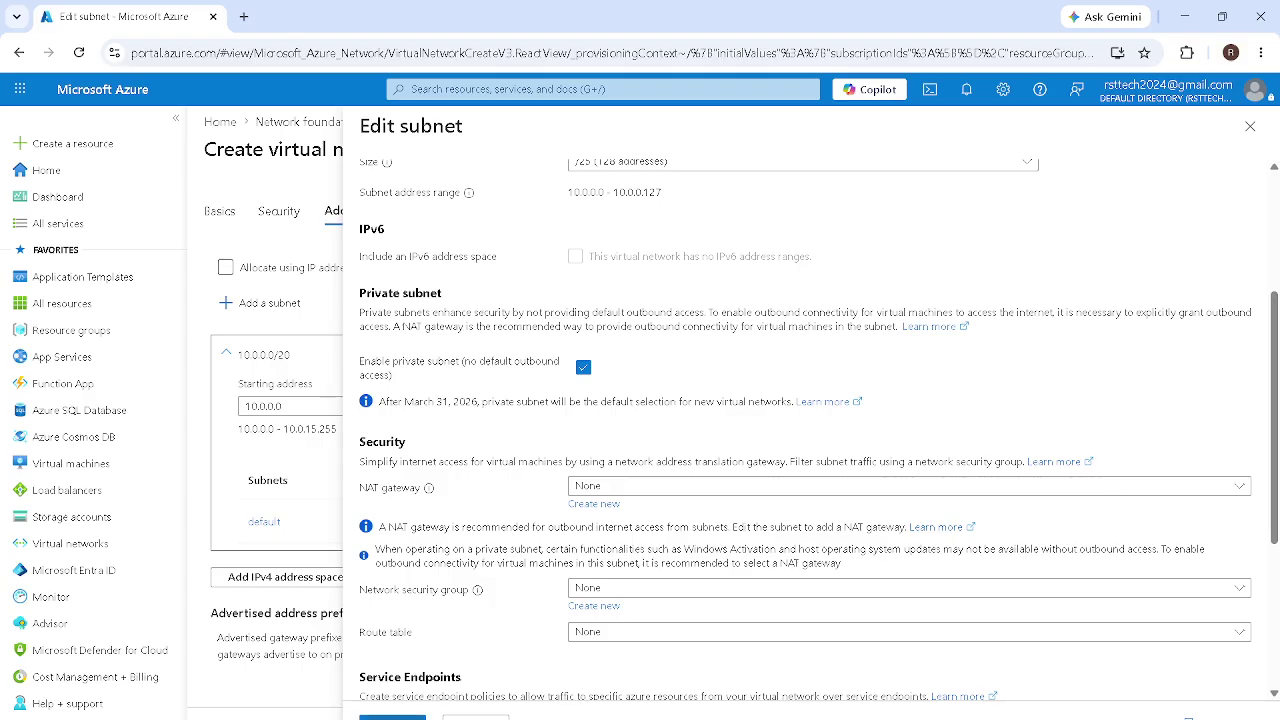
{"action": "left_click", "coordinate": [414, 714]}
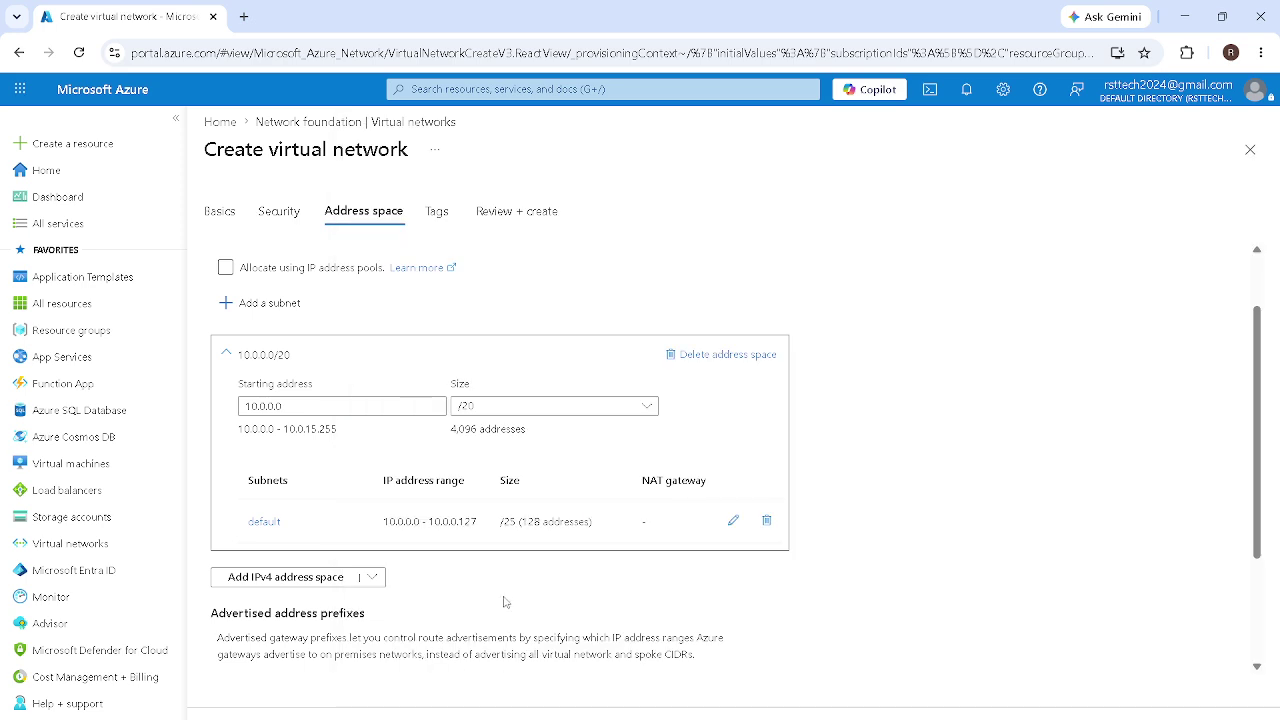
{"action": "scroll", "coordinate": [525, 530], "scroll_direction": "down", "scroll_amount": 1}
{"action": "scroll", "coordinate": [497, 556], "scroll_direction": "up", "scroll_amount": 3}
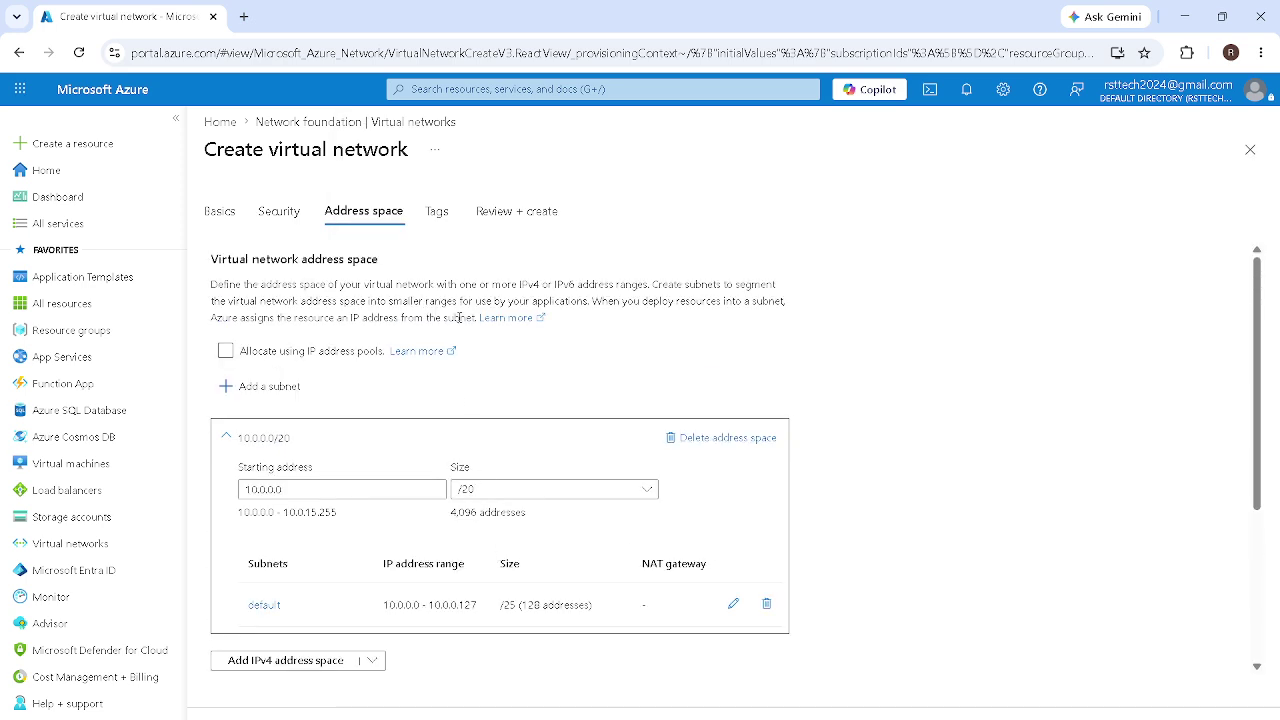
Step: Add a tag named LAB with the value DEV for all resources of the virtual network
{"action": "left_click", "coordinate": [436, 213]}
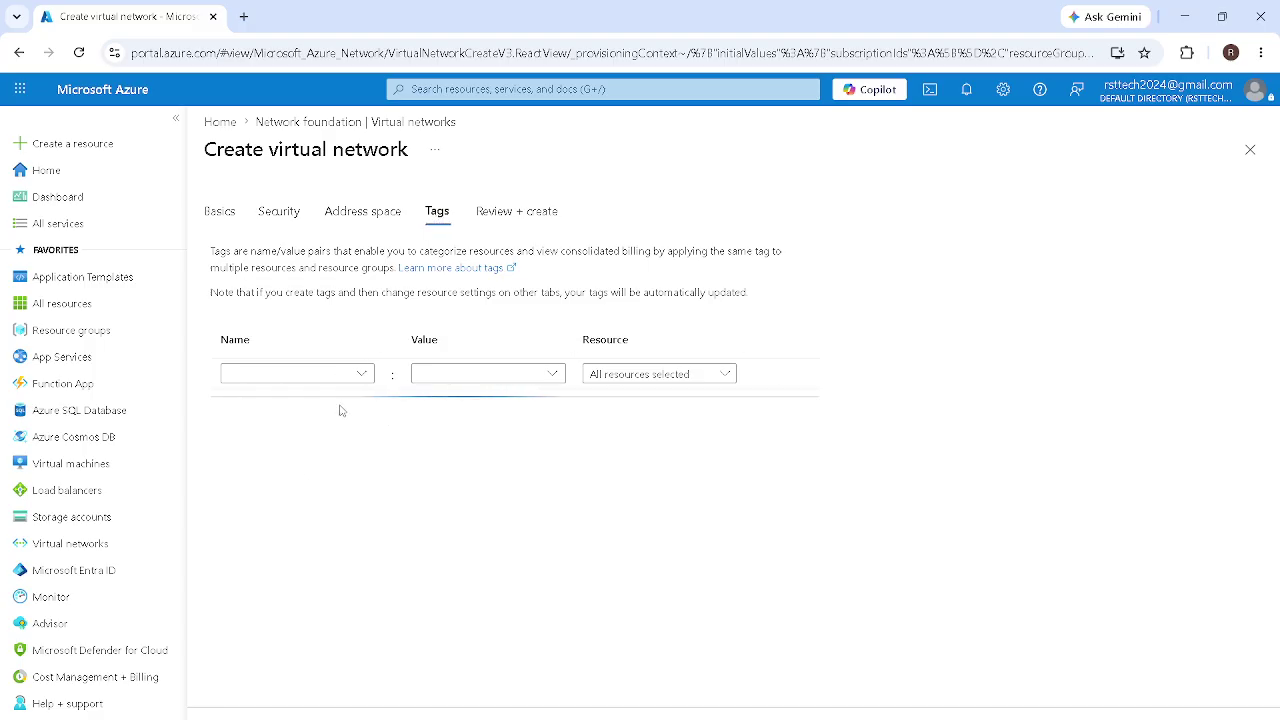
{"action": "left_click", "coordinate": [362, 374]}
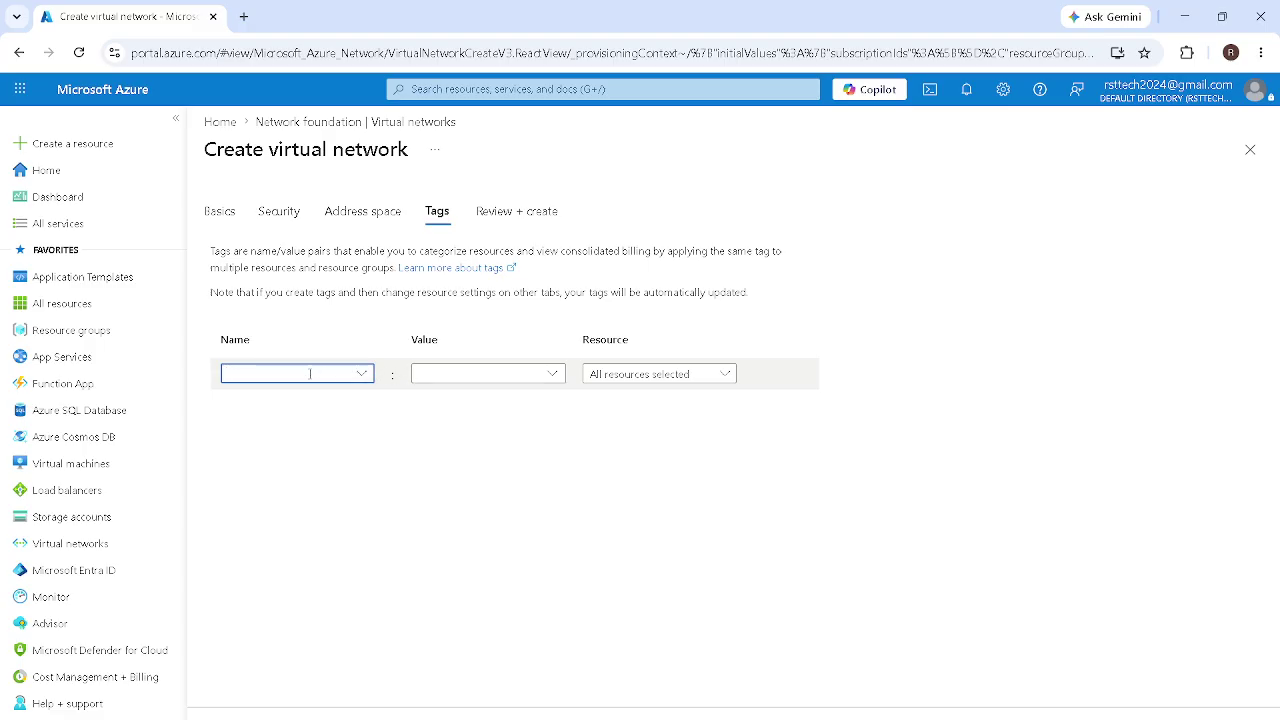
{"action": "type", "text": "e"}
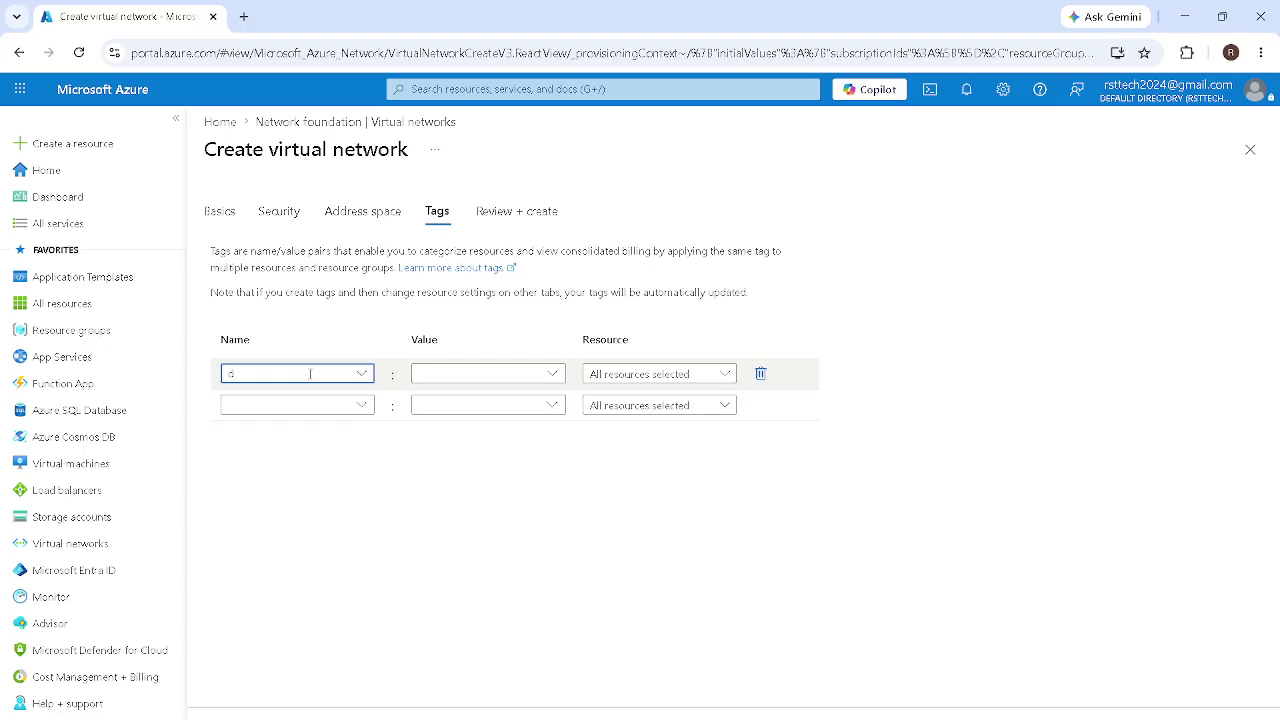
{"action": "type", "text": "EV"}
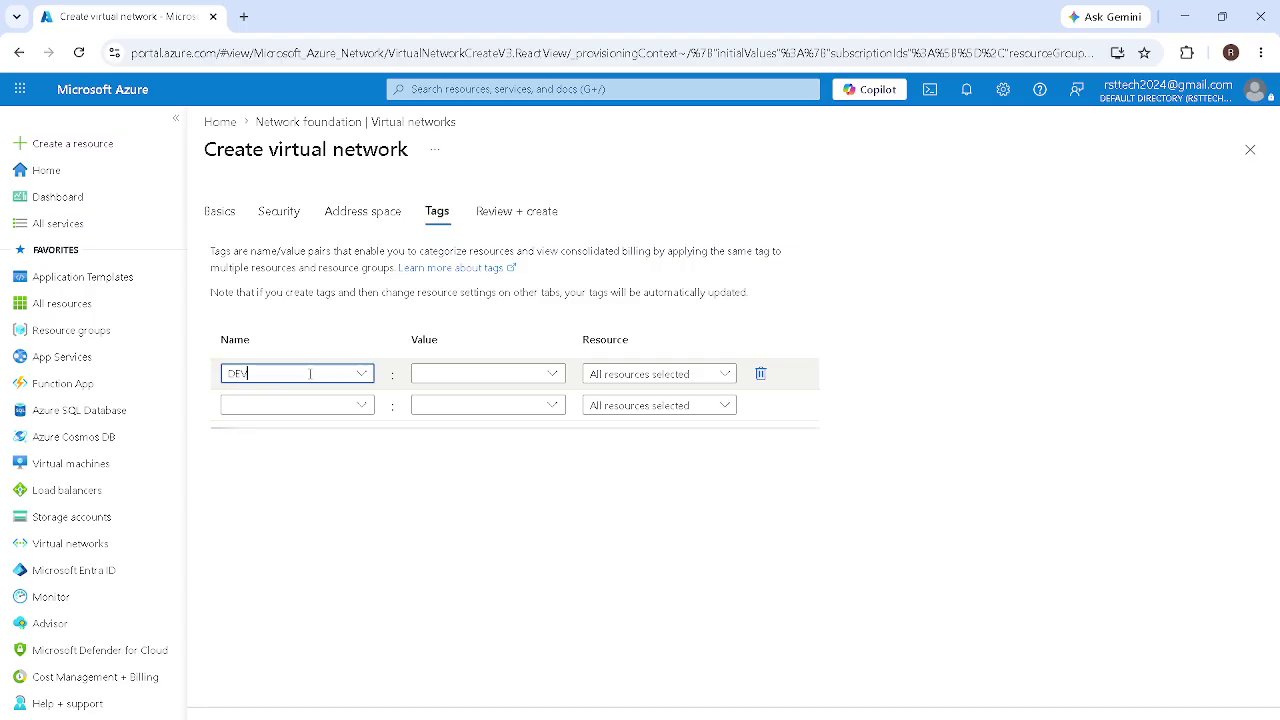
{"action": "left_click", "coordinate": [552, 375]}
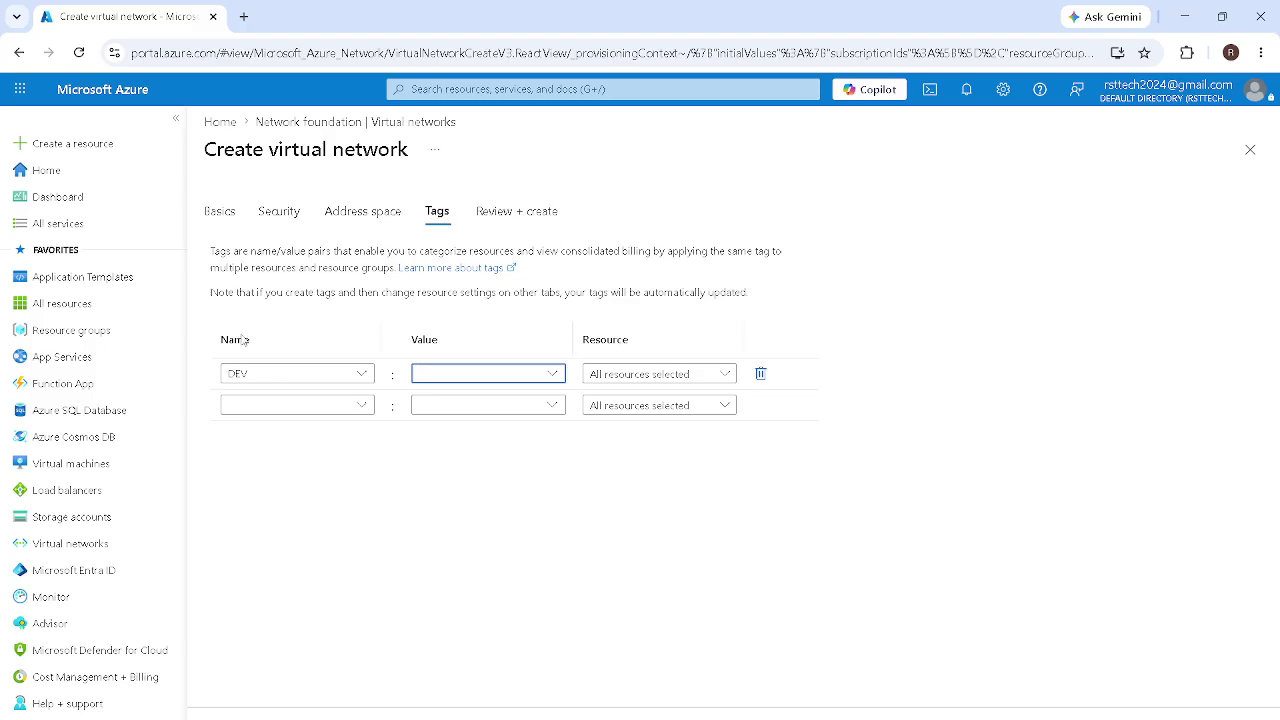
{"action": "double_click", "coordinate": [257, 373]}
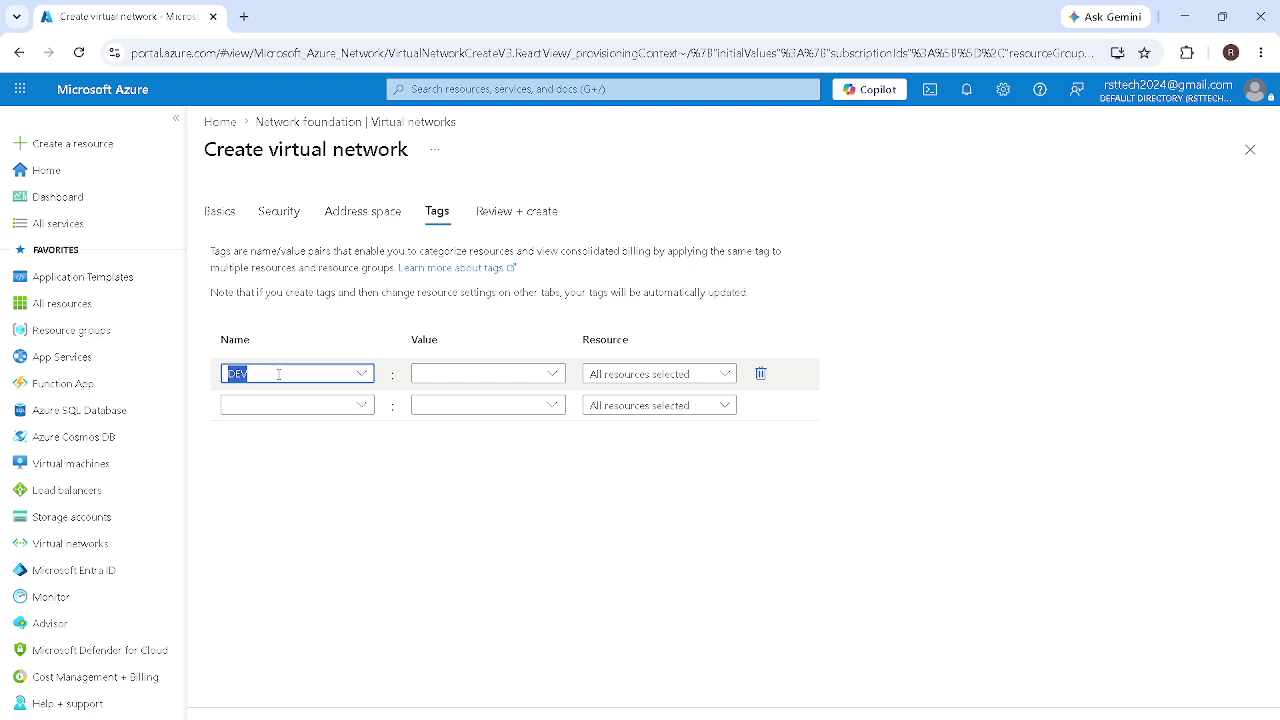
{"action": "type", "text": "LAB"}
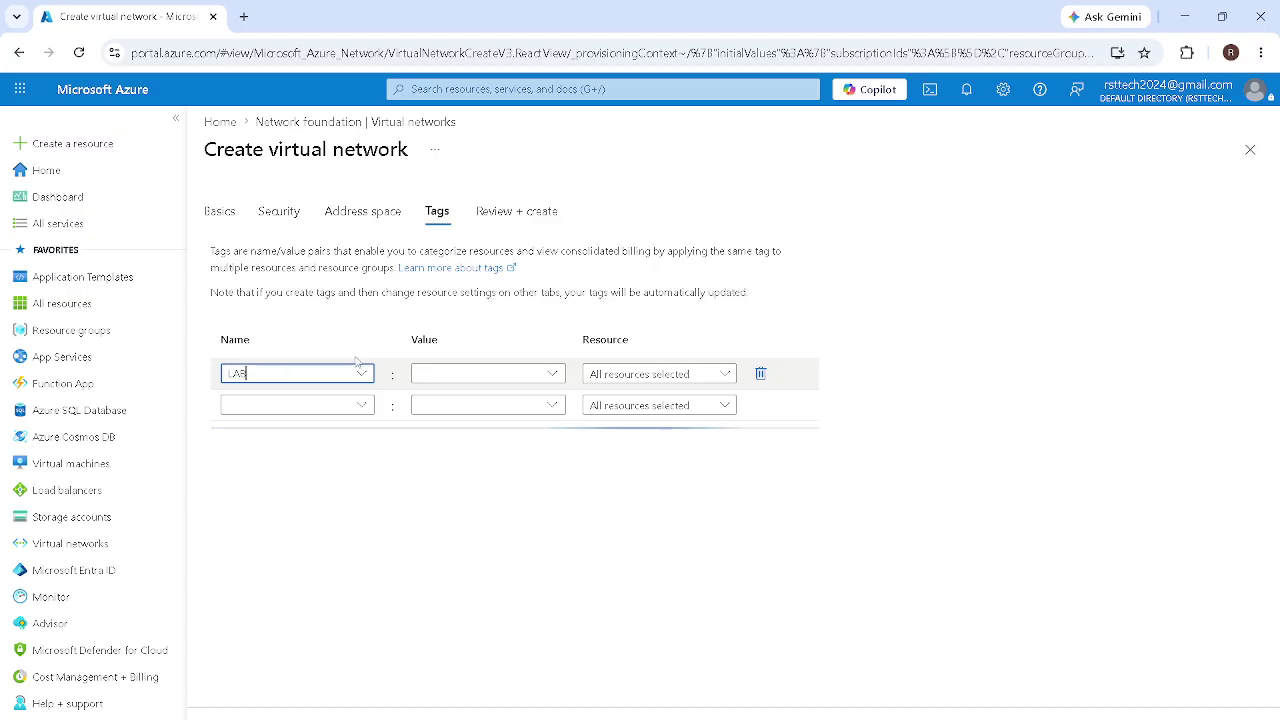
{"action": "left_click", "coordinate": [441, 381]}
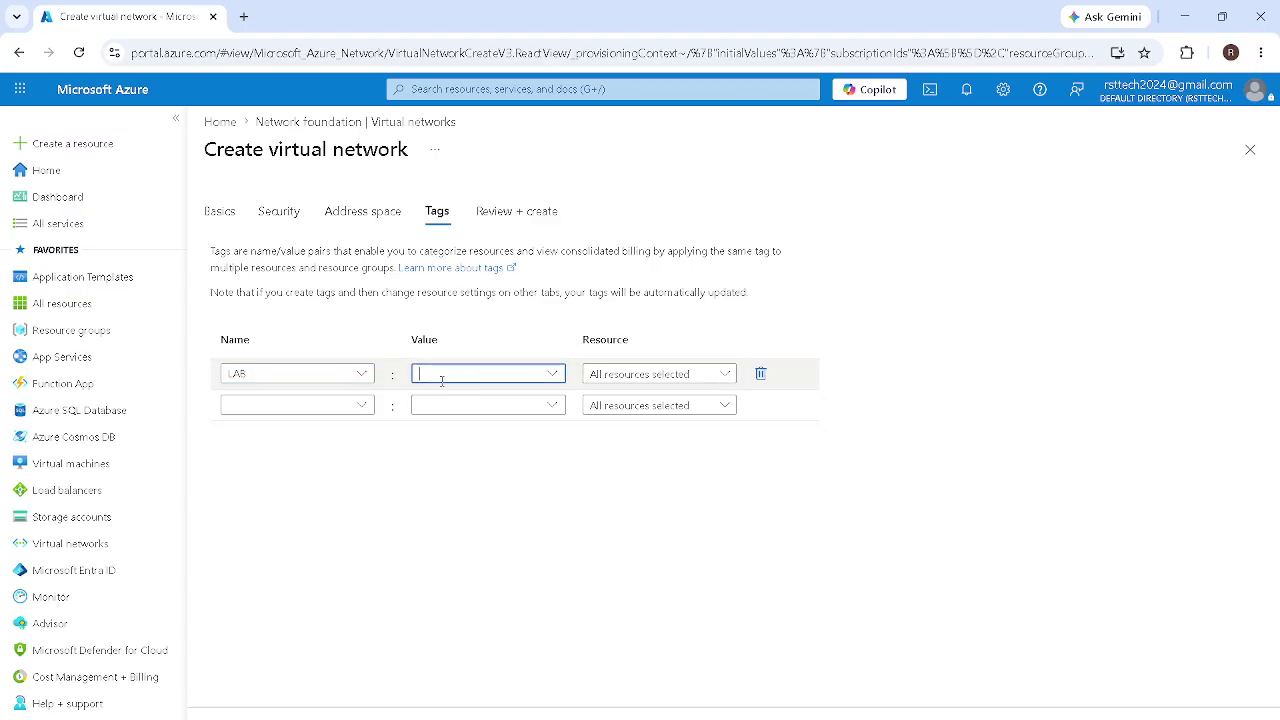
{"action": "type", "text": "d"}
{"action": "key", "text": "BackSpace"}
{"action": "type", "text": "DEV"}
{"action": "left_click", "coordinate": [522, 532]}
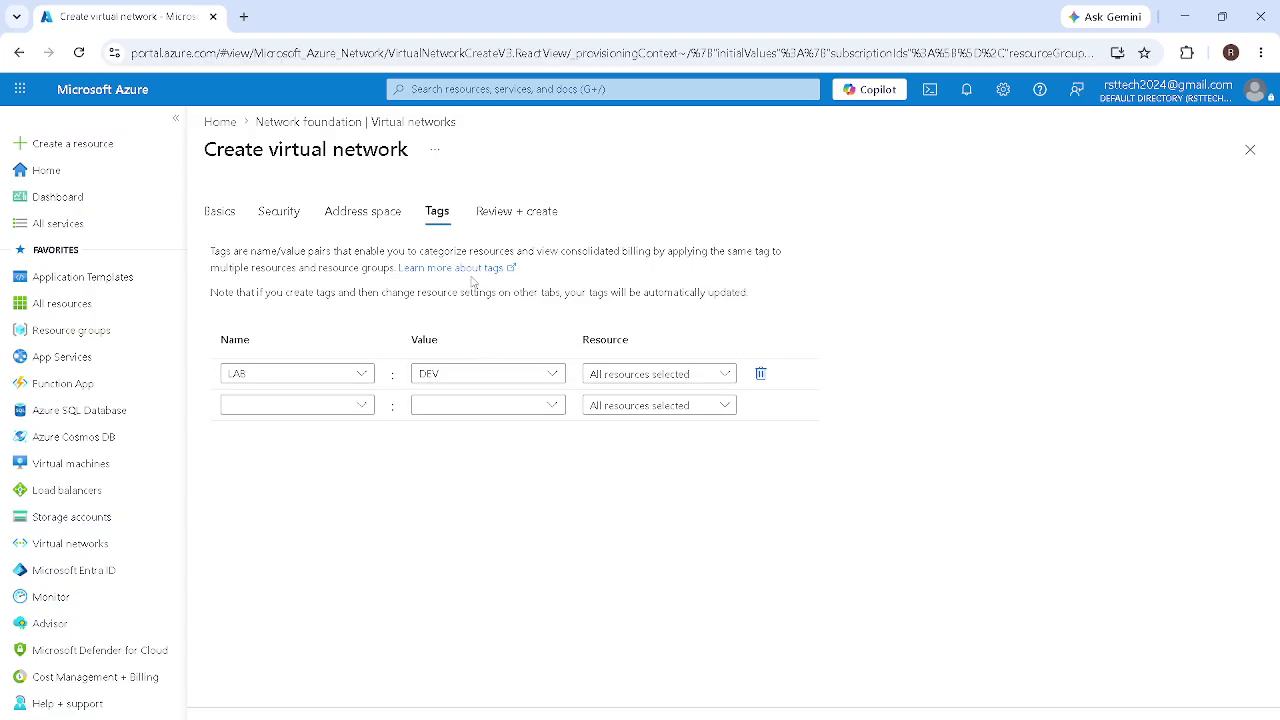
Step: Run the final validation of the virtual network, reload the page and validate again
{"action": "left_click", "coordinate": [505, 213]}
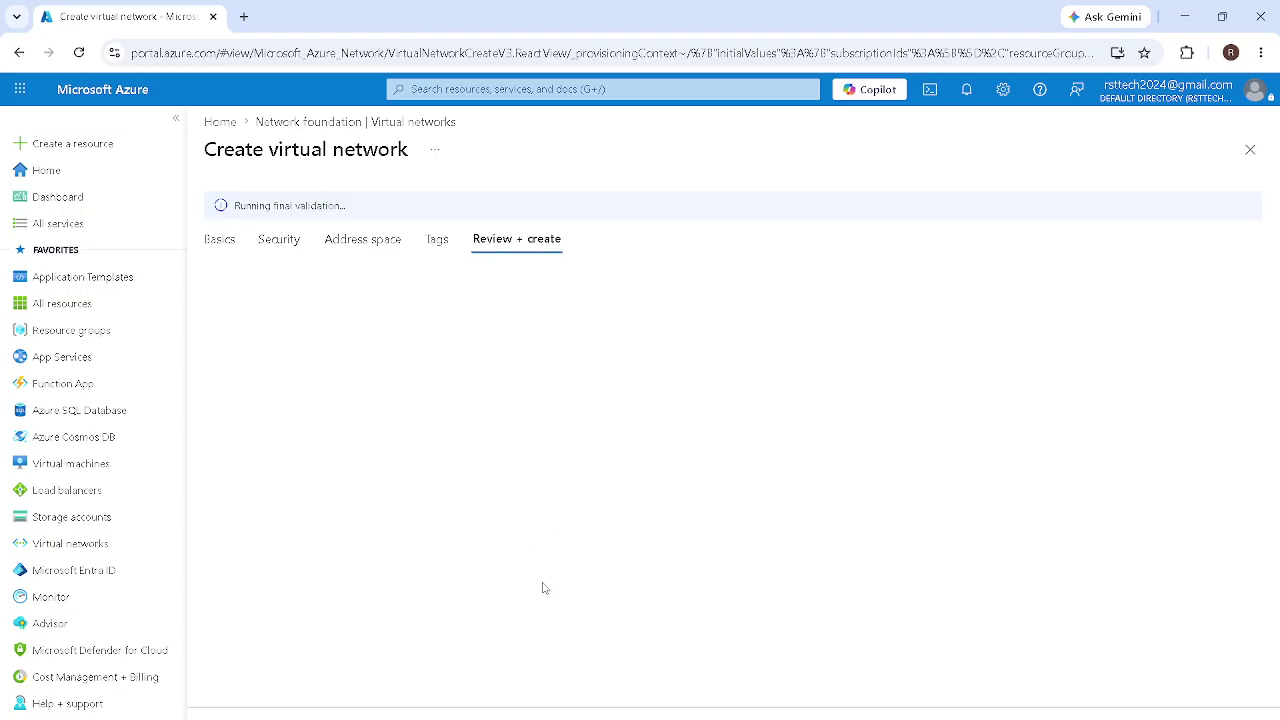
{"action": "left_click", "coordinate": [79, 52]}
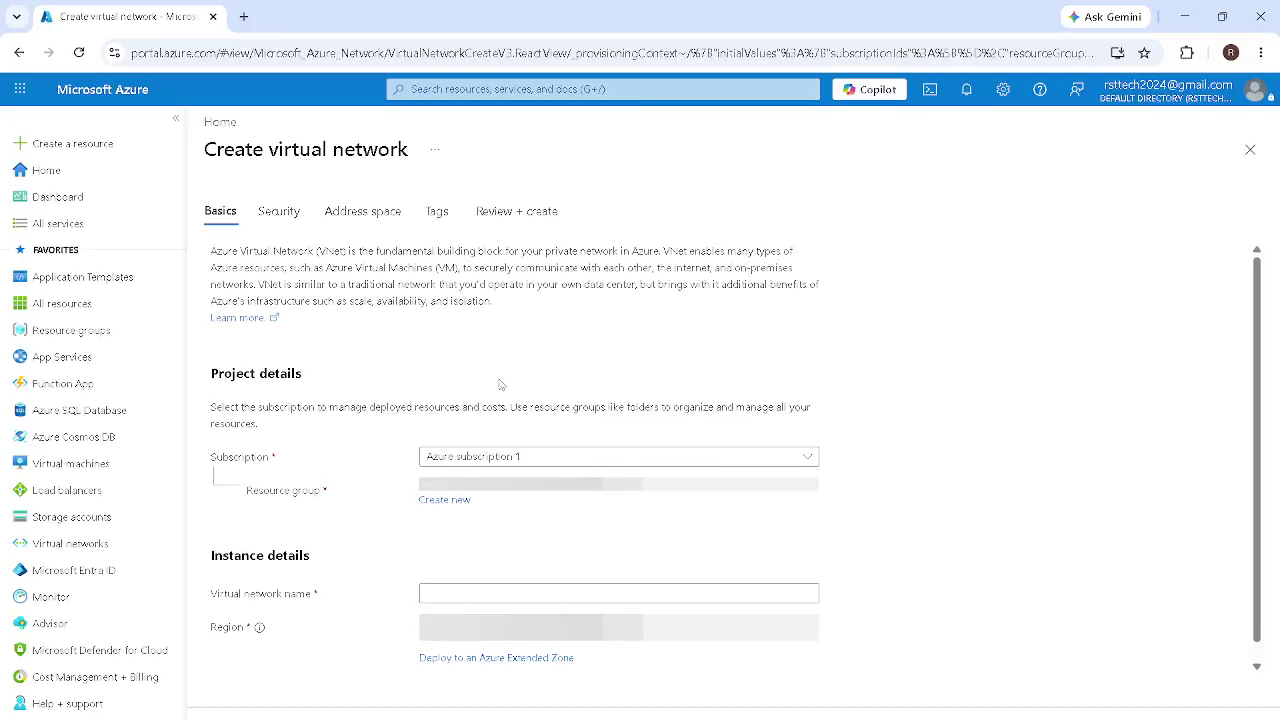
{"action": "left_click", "coordinate": [496, 213]}
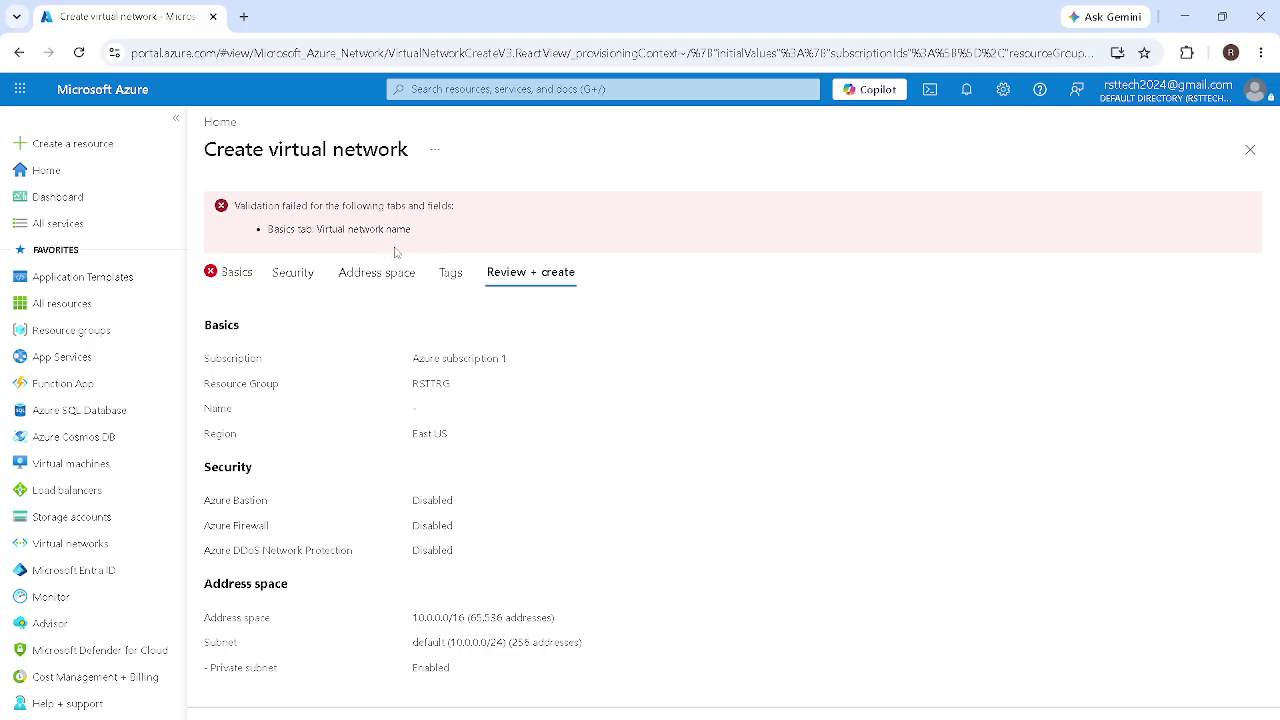
Step: Return to the basic settings and name the virtual network RSTVNET
{"action": "left_click", "coordinate": [234, 274]}
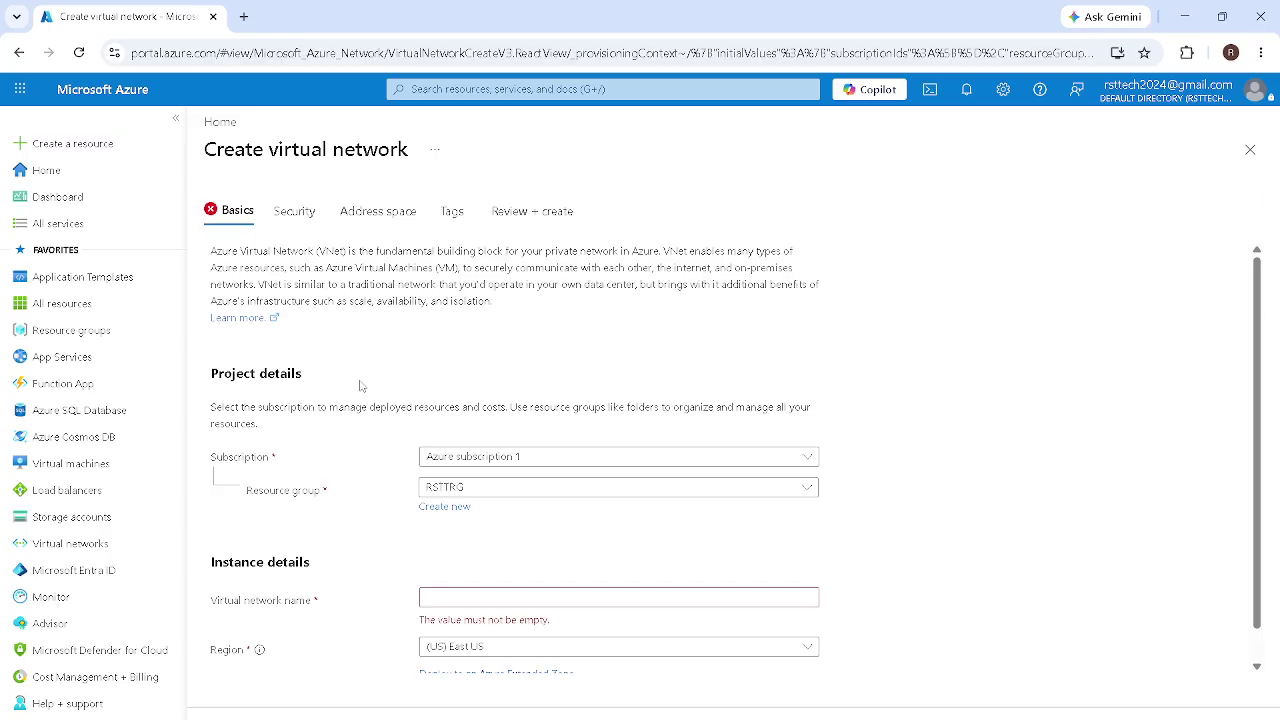
{"action": "left_click", "coordinate": [460, 600]}
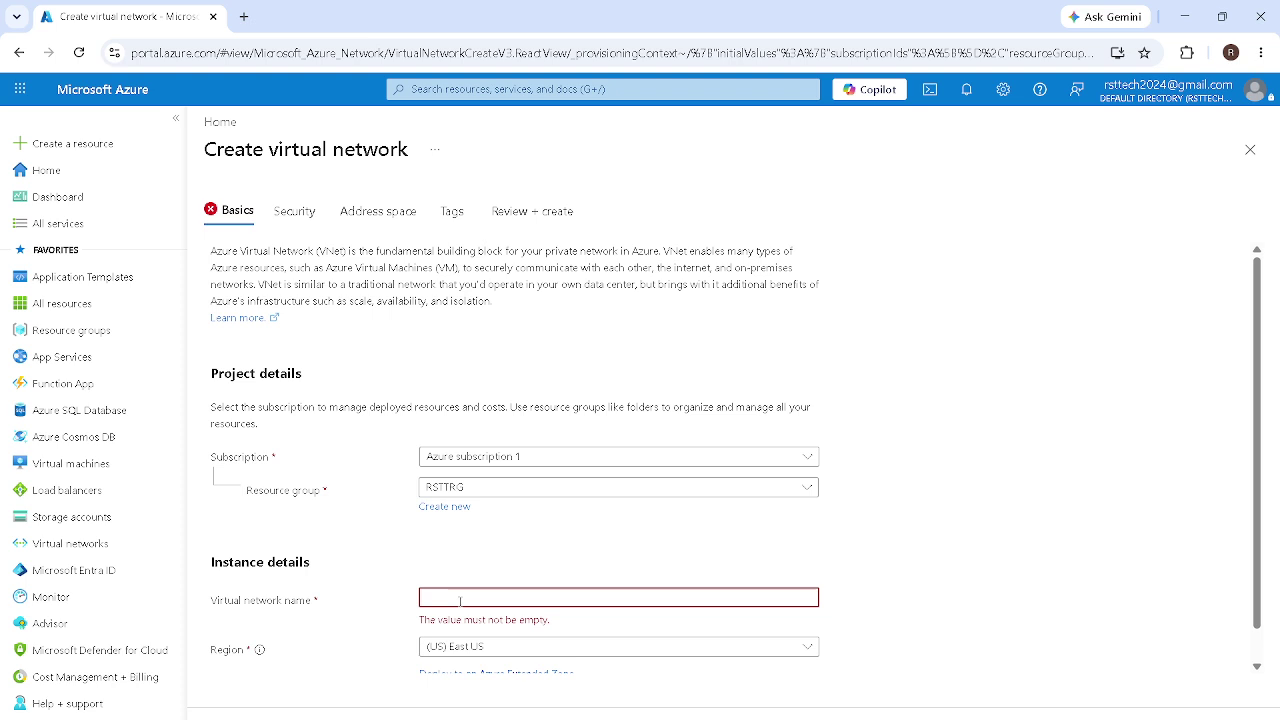
{"action": "type", "text": "RST"}
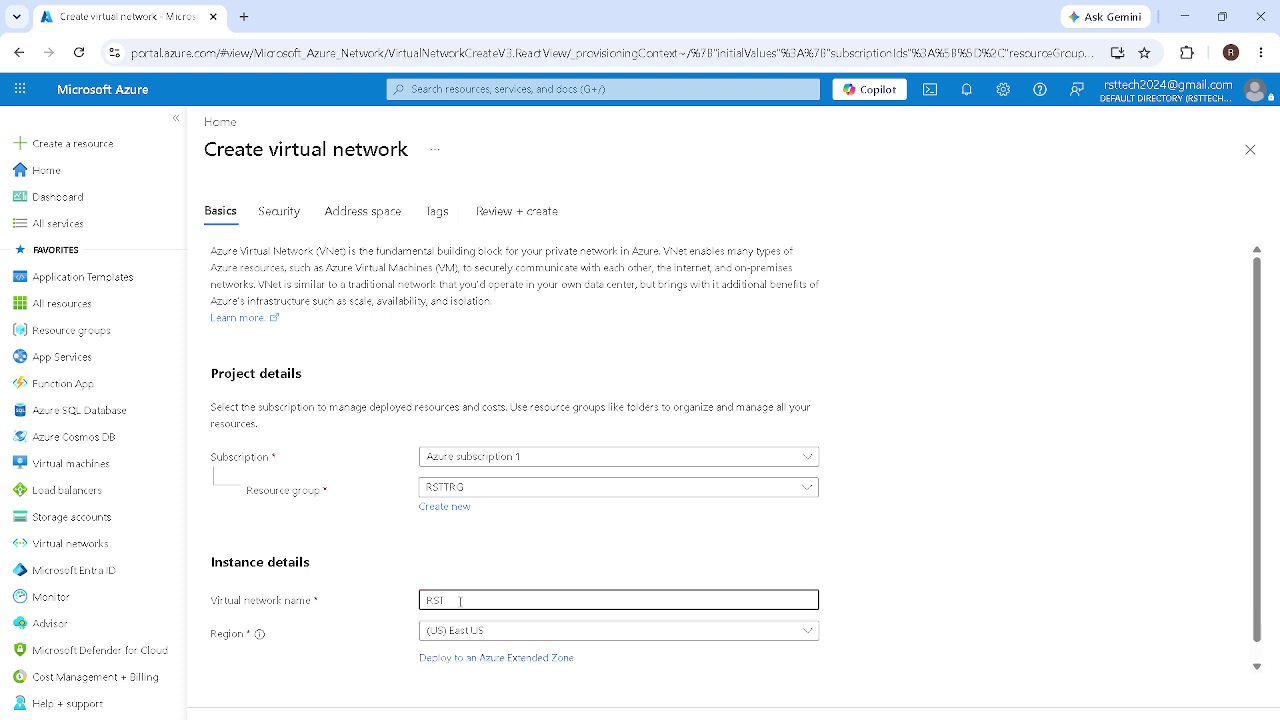
{"action": "type", "text": "VNET"}
Step: Set the size of the virtual network's 10.0.0.0 address space to /20
{"action": "left_click", "coordinate": [482, 219]}
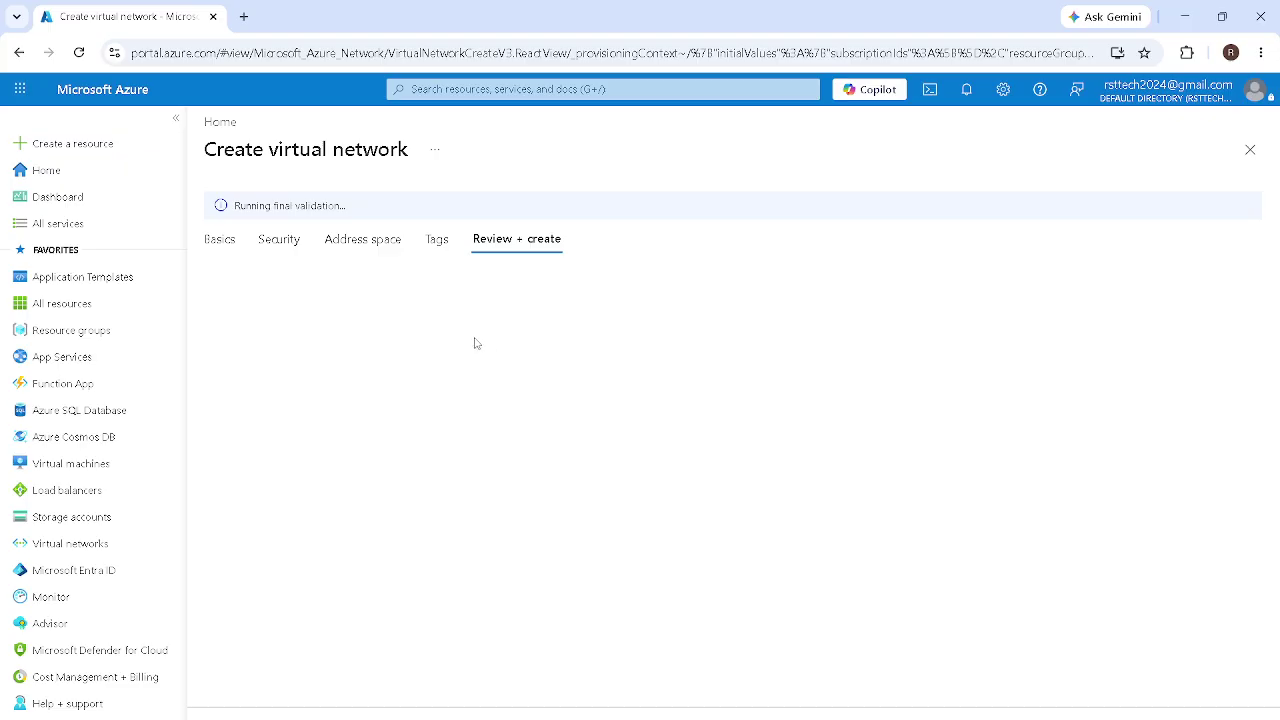
{"action": "left_click", "coordinate": [433, 245]}
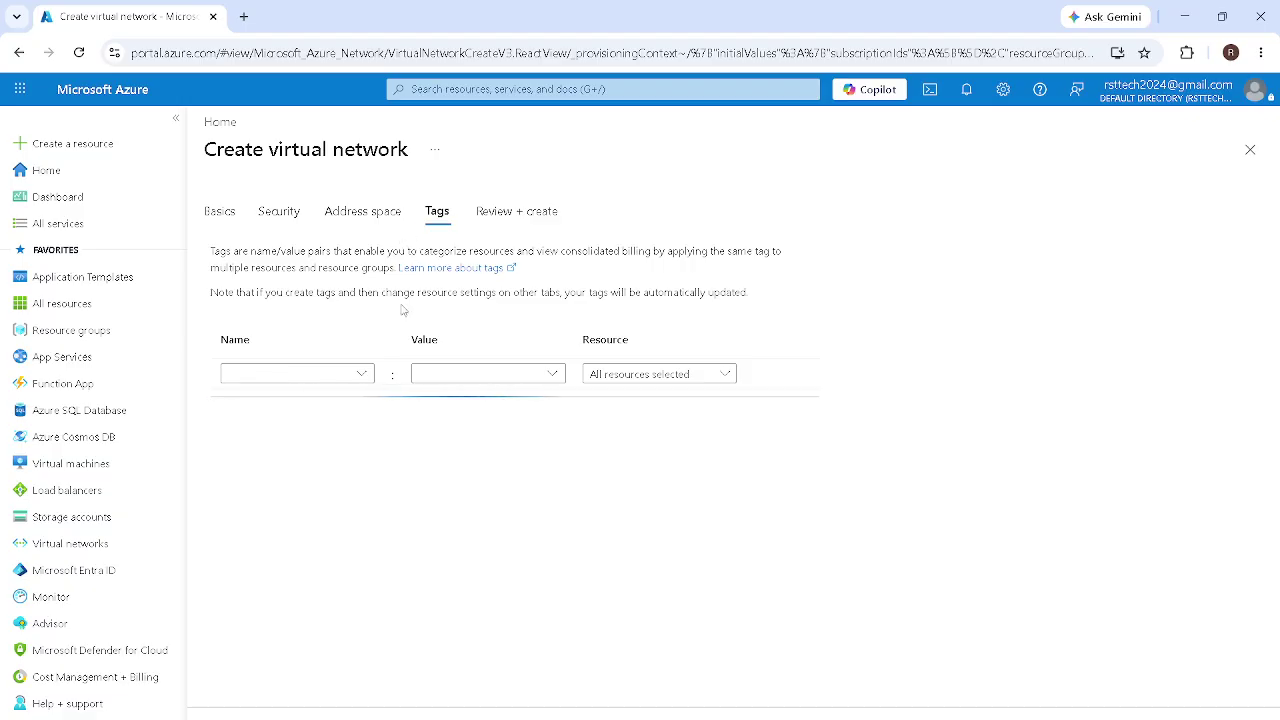
{"action": "left_click", "coordinate": [352, 224]}
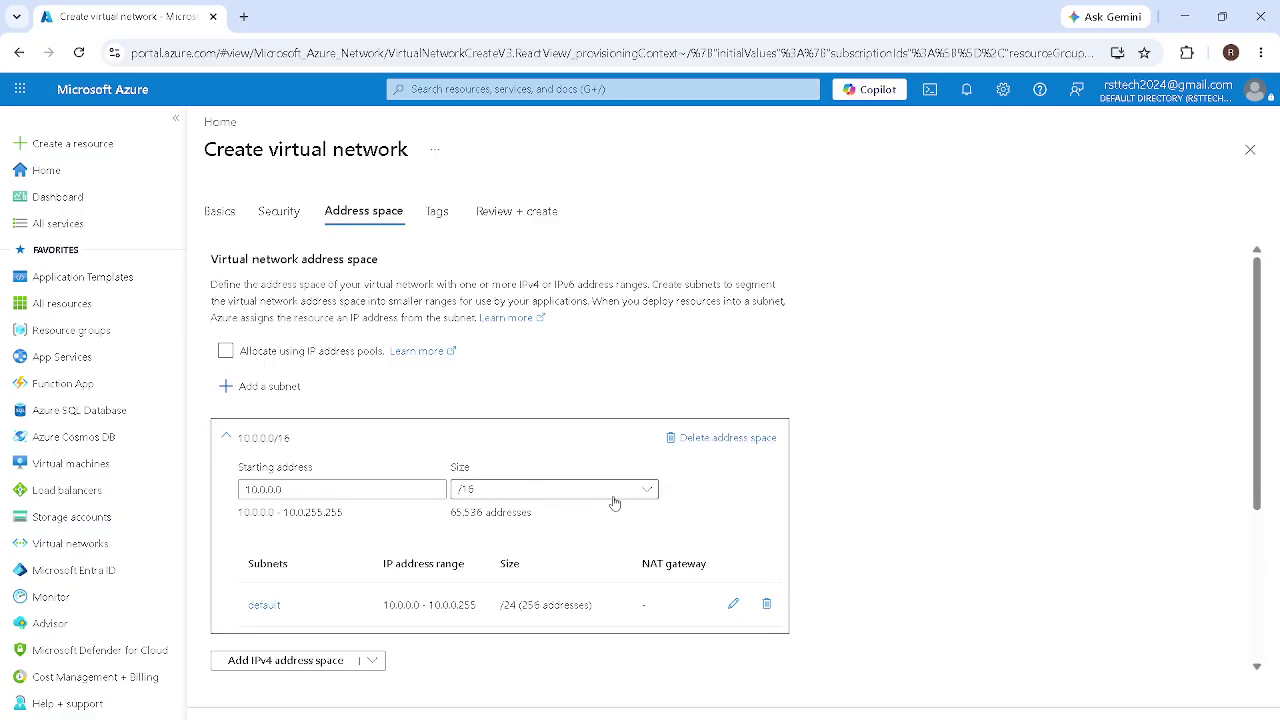
{"action": "left_click", "coordinate": [649, 491]}
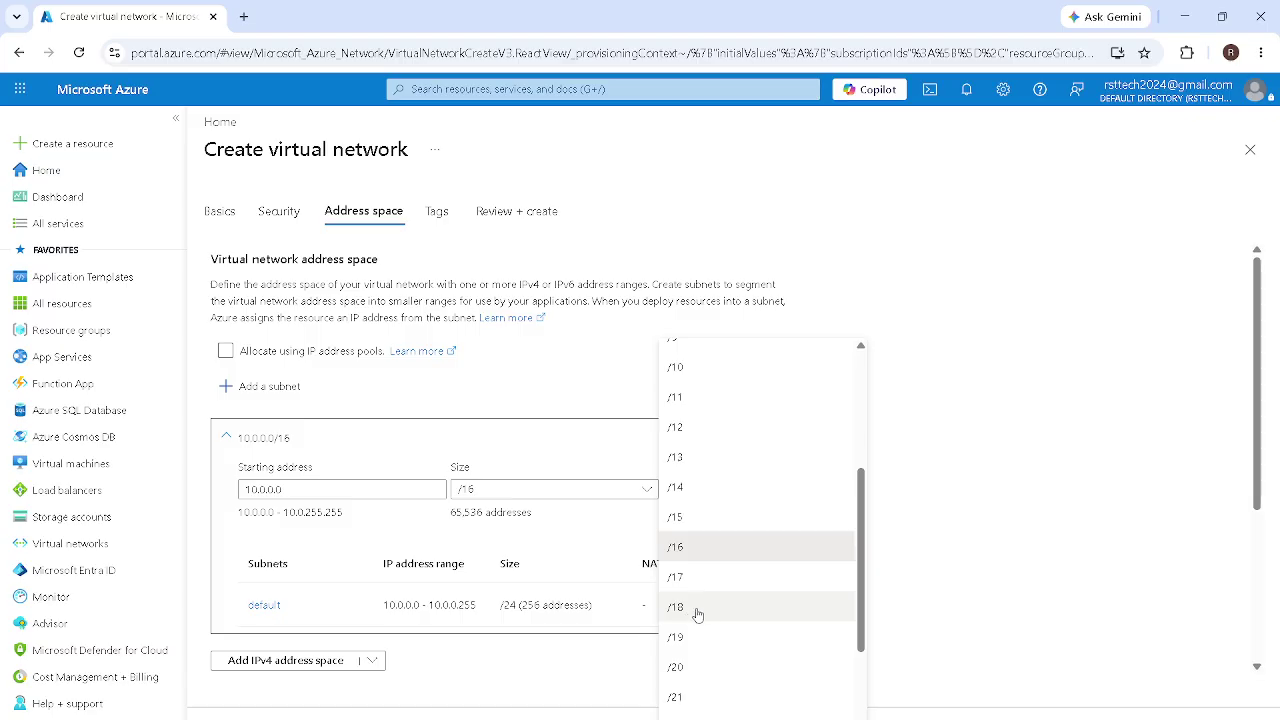
{"action": "left_click", "coordinate": [685, 667]}
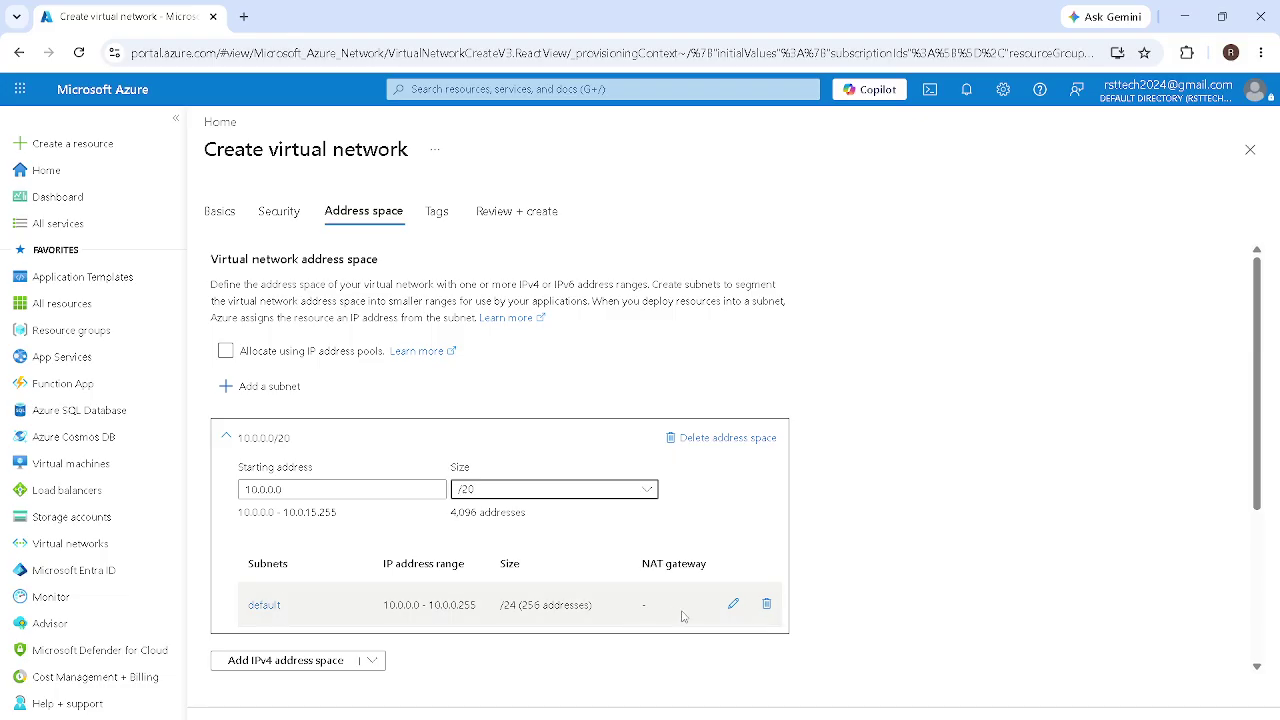
Step: Set the default subnet's IPv4 size to /27 (32 addresses) and save the subnet
{"action": "left_click", "coordinate": [733, 604]}
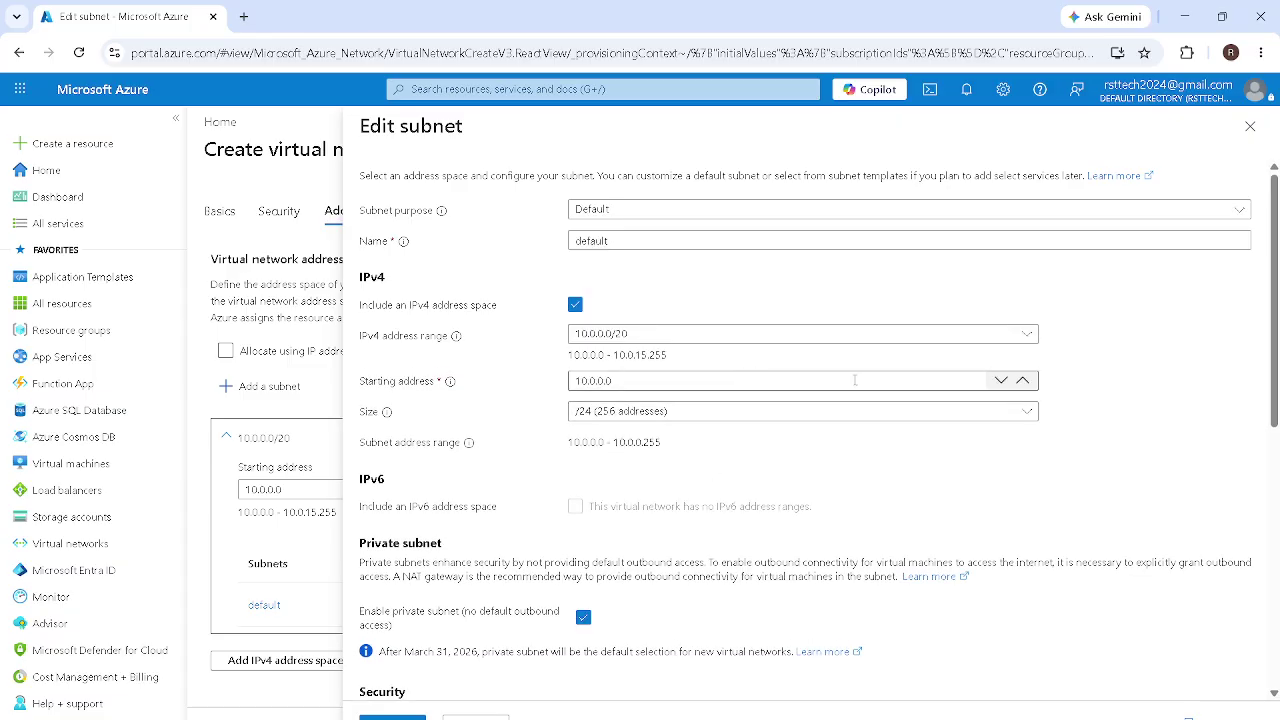
{"action": "left_click", "coordinate": [1020, 413]}
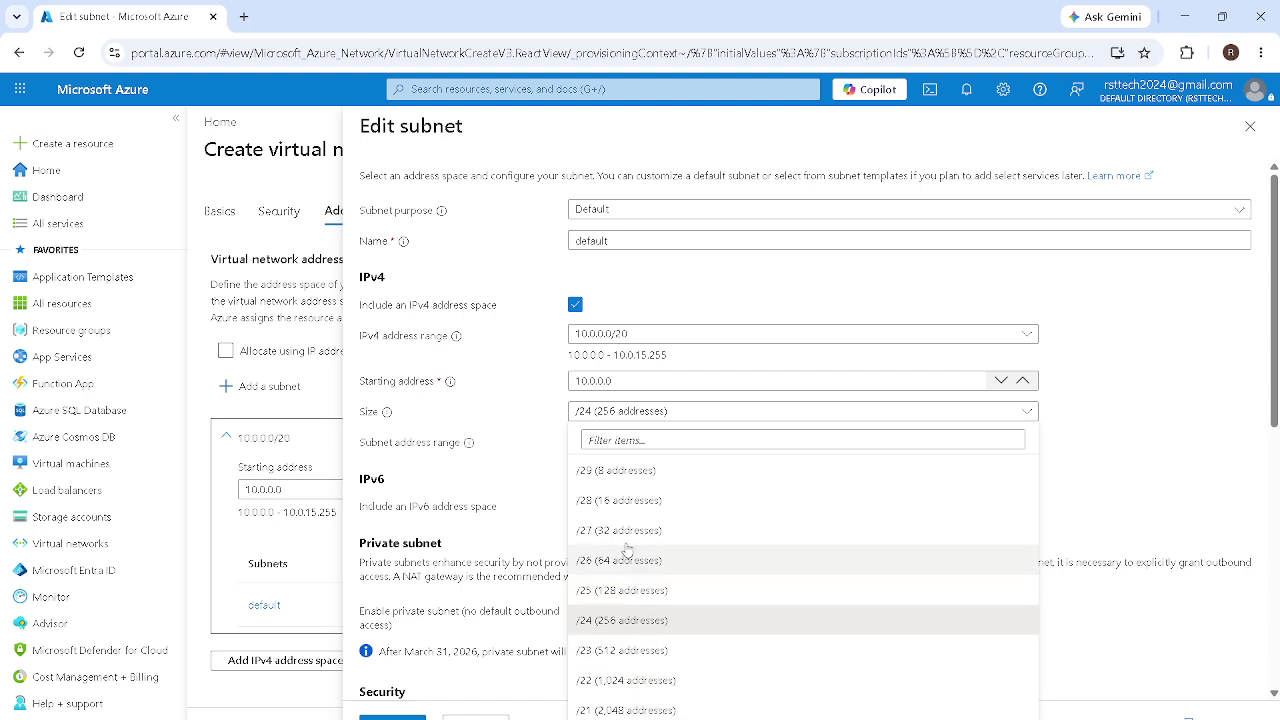
{"action": "left_click", "coordinate": [660, 530]}
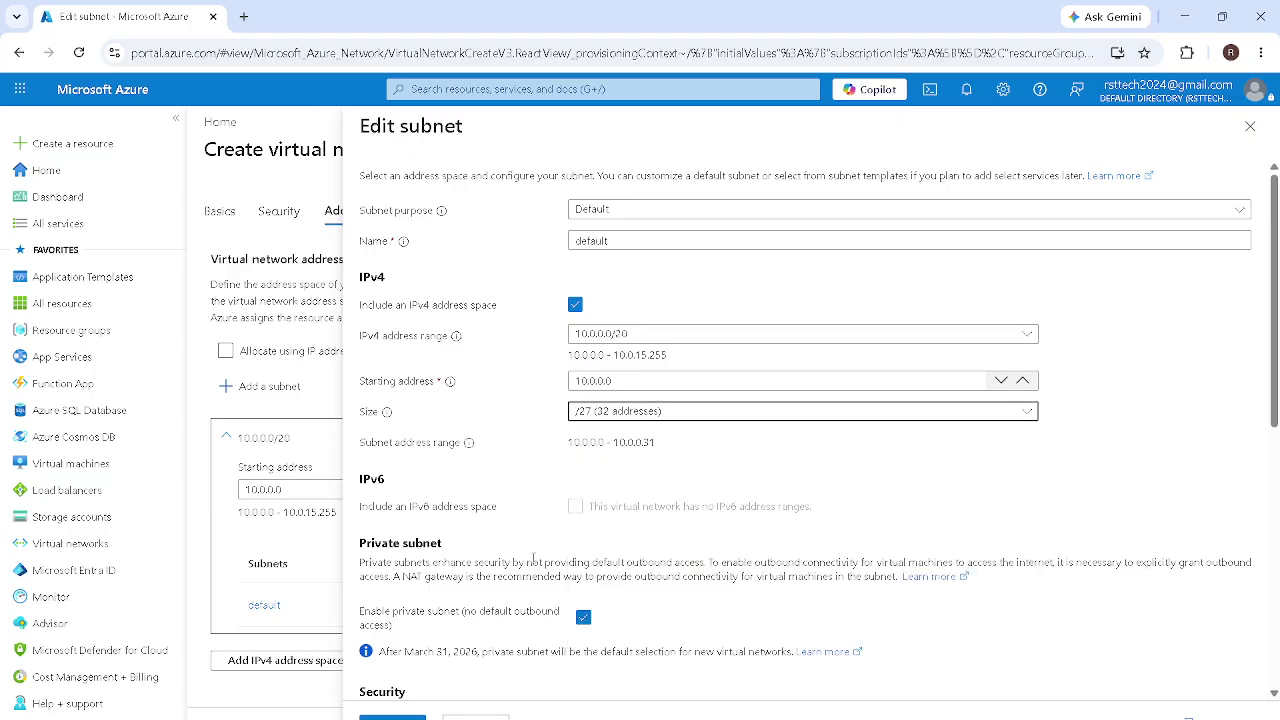
{"action": "scroll", "coordinate": [533, 560], "scroll_direction": "down", "scroll_amount": 2}
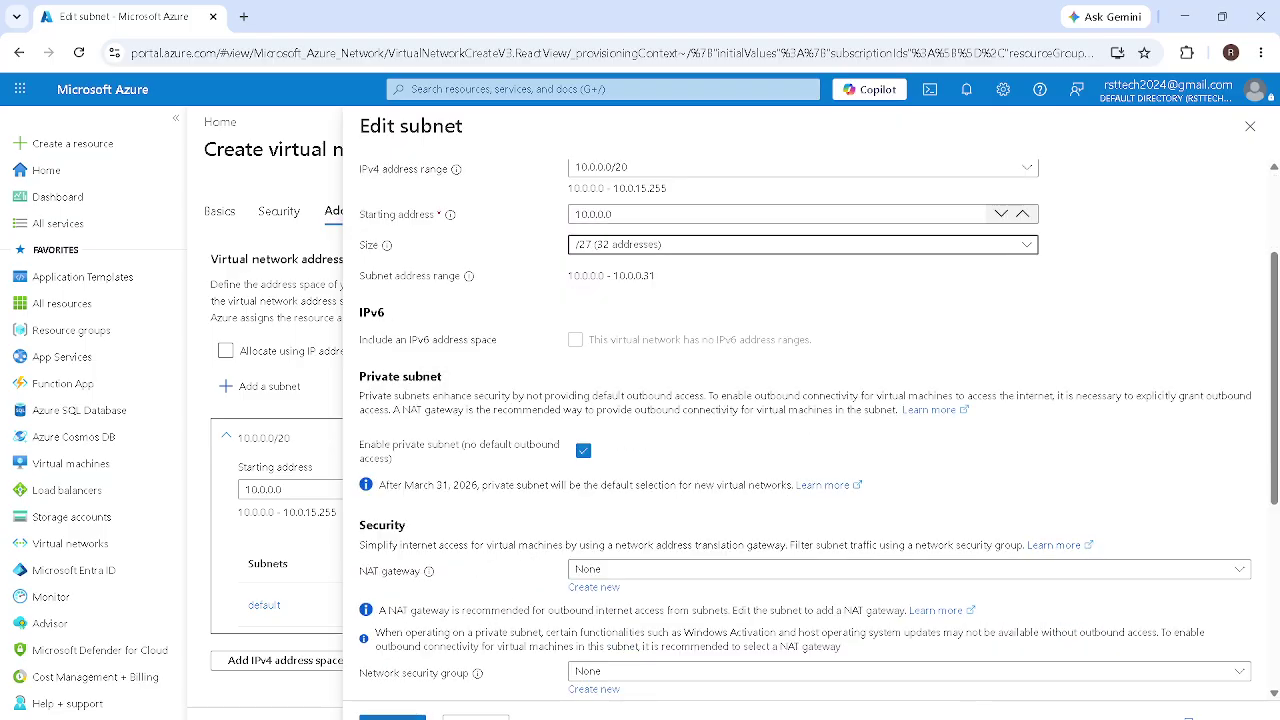
{"action": "left_click", "coordinate": [392, 717]}
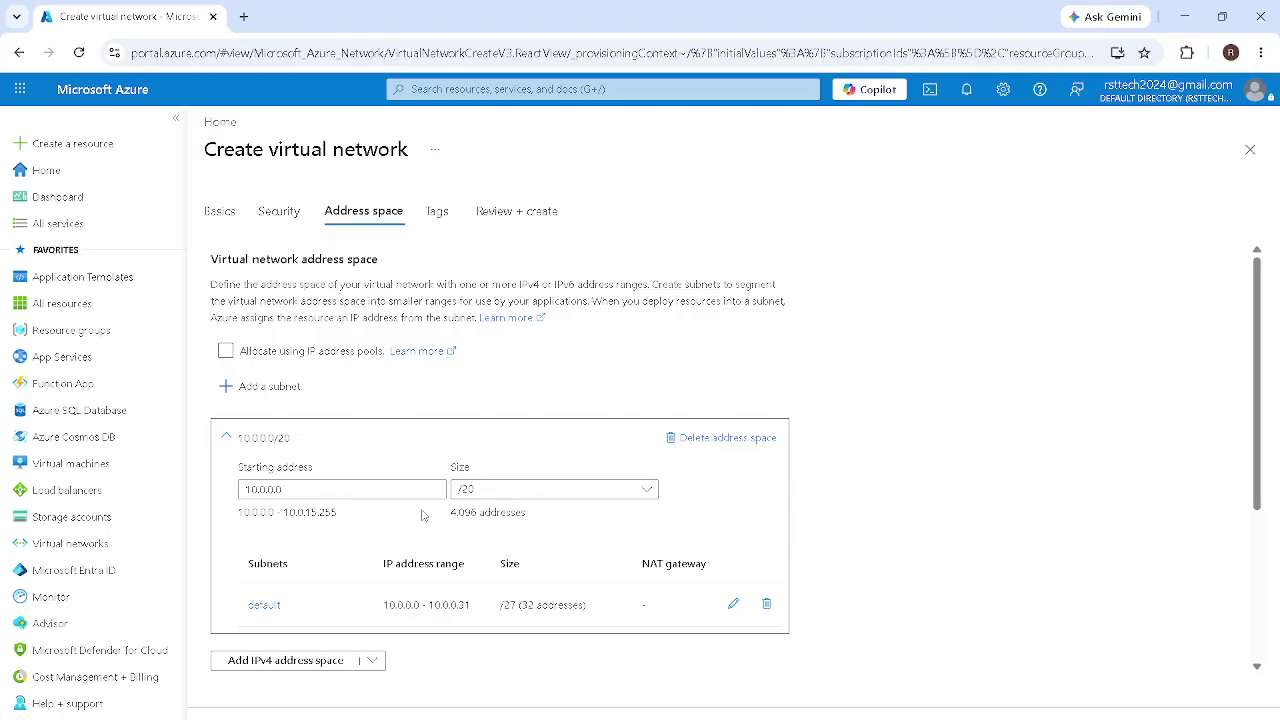
Step: Add a tag named DEV with the value LAB to the virtual network
{"action": "left_click", "coordinate": [434, 216]}
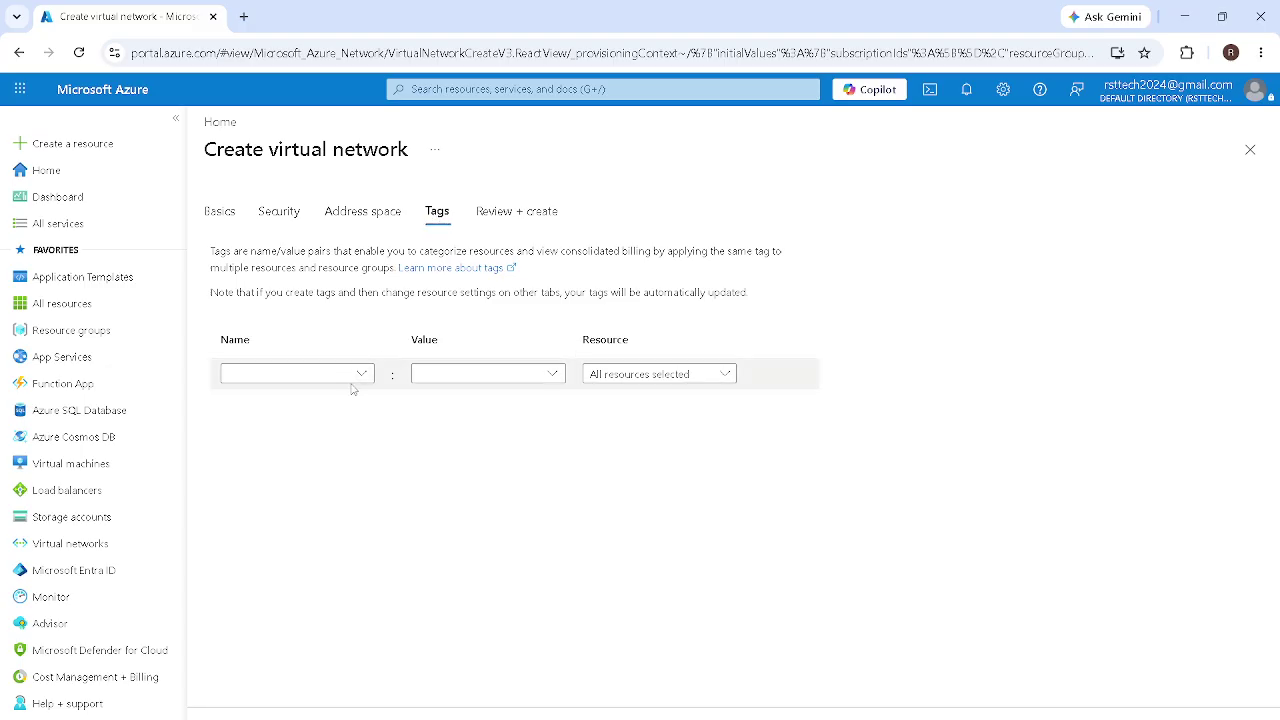
{"action": "left_click", "coordinate": [334, 371]}
{"action": "type", "text": "DF"}
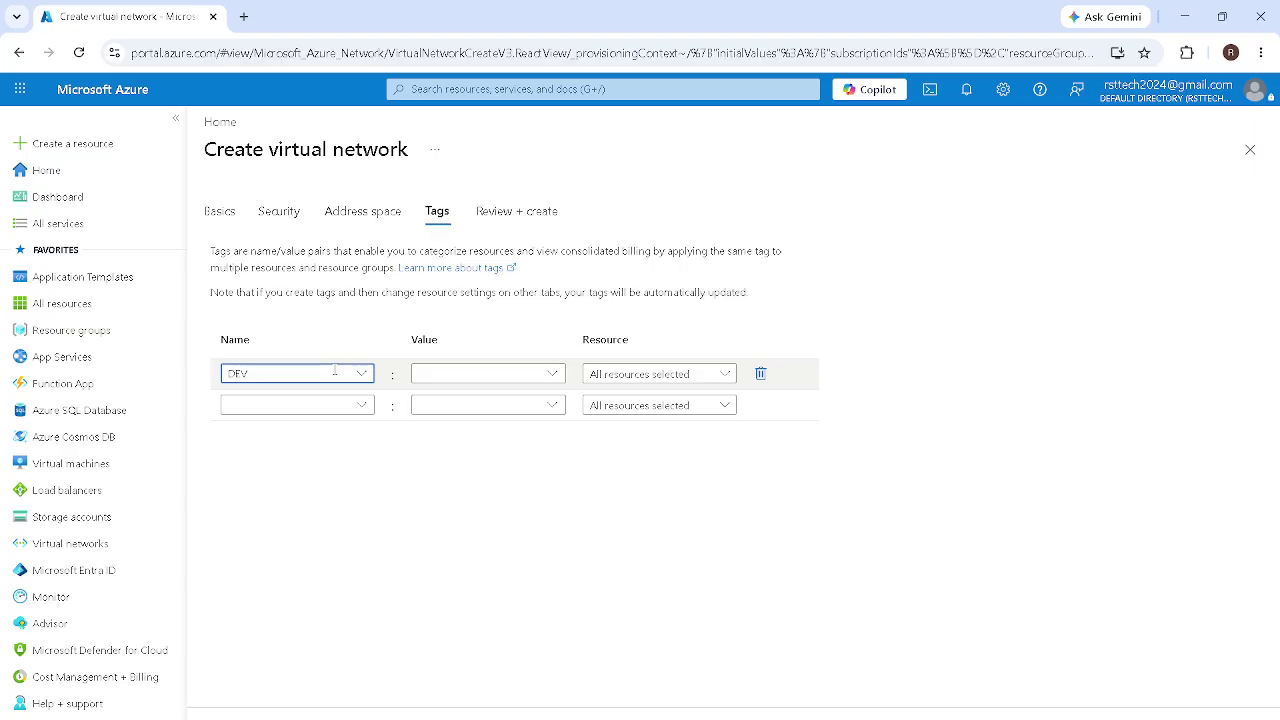
{"action": "type", "text": "V"}
{"action": "left_click", "coordinate": [452, 370]}
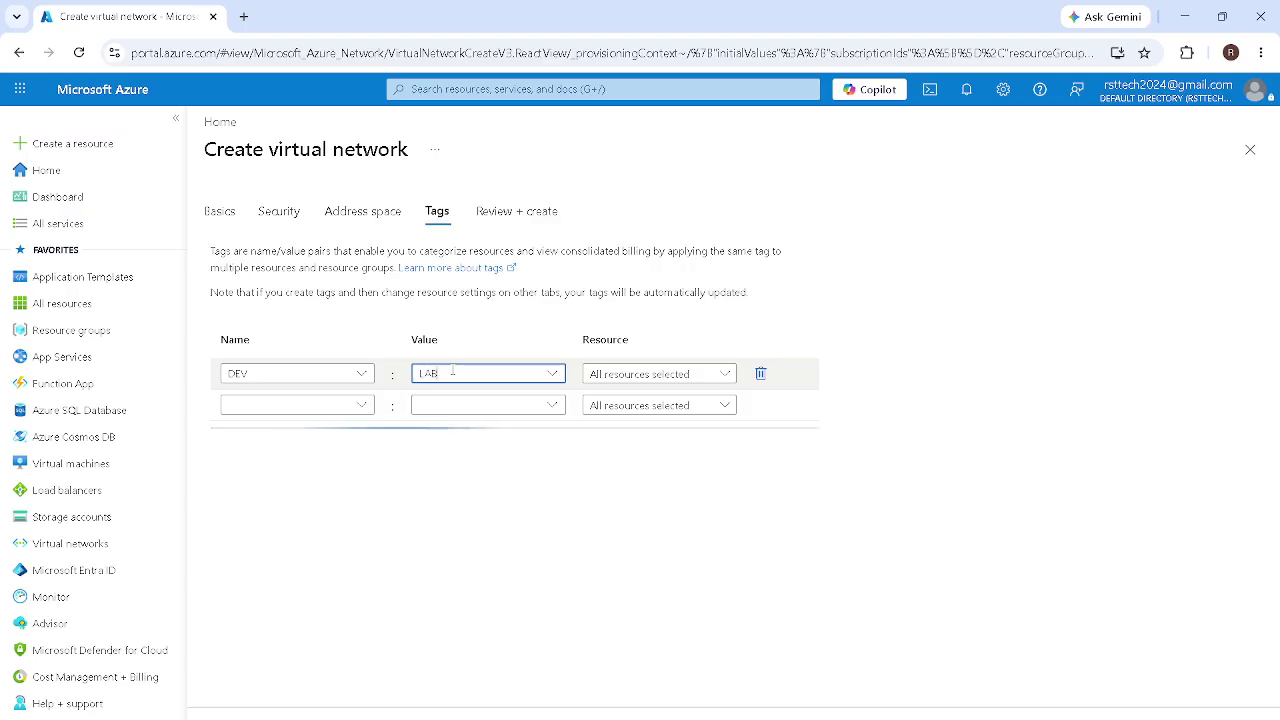
Step: Run the final validation of the virtual network, examine its automation template, and close the template view
{"action": "left_click", "coordinate": [510, 212]}
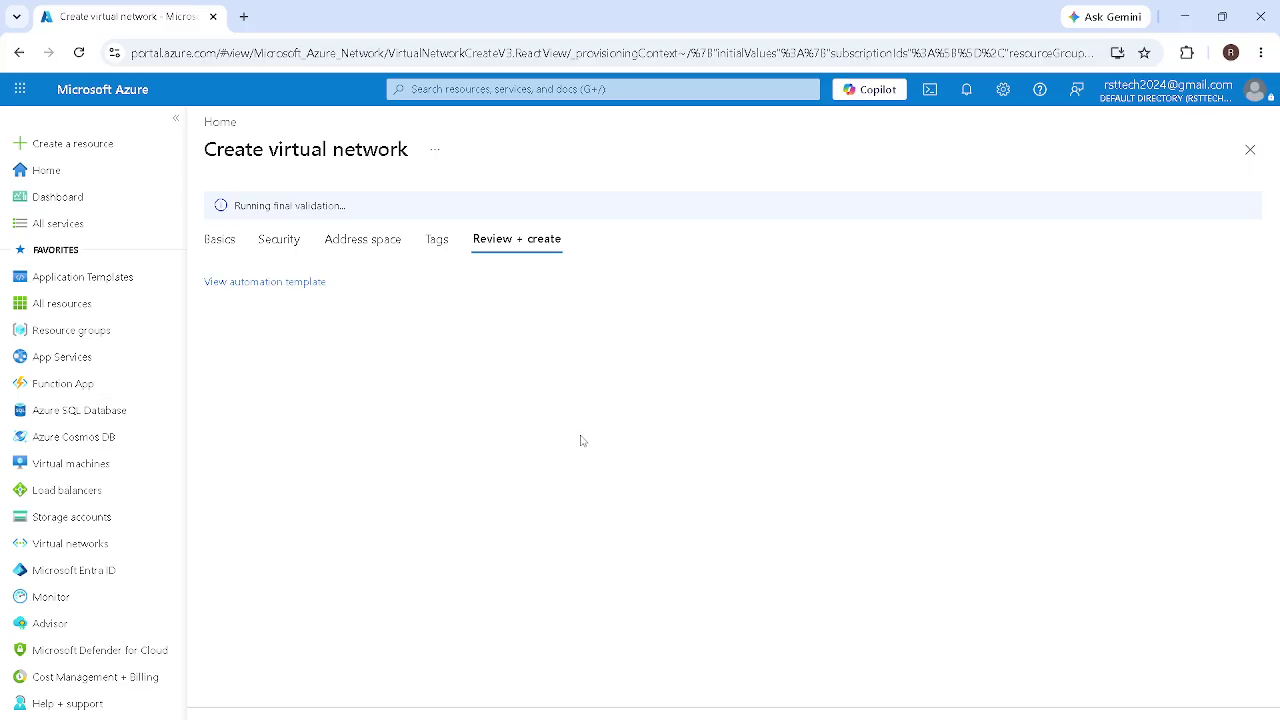
{"action": "left_click", "coordinate": [283, 292]}
{"action": "scroll", "coordinate": [700, 471], "scroll_direction": "down", "scroll_amount": 2}
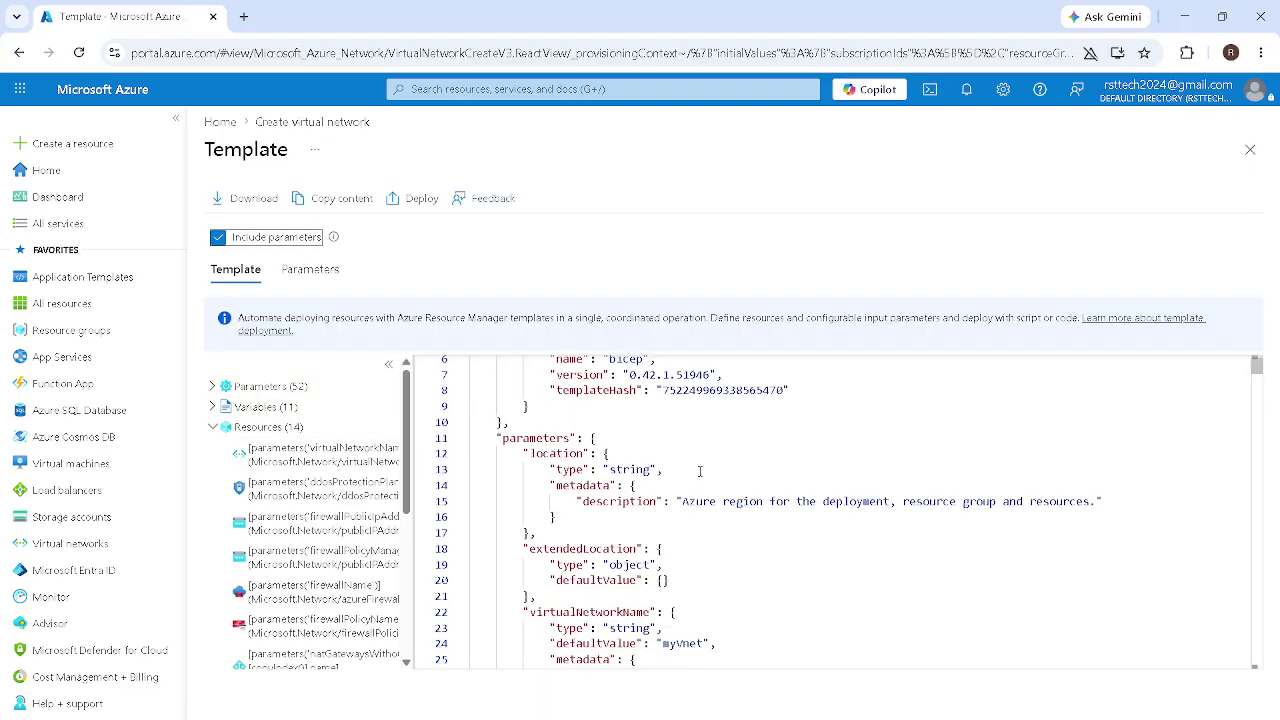
{"action": "scroll", "coordinate": [700, 471], "scroll_direction": "down", "scroll_amount": 3}
{"action": "scroll", "coordinate": [700, 478], "scroll_direction": "up", "scroll_amount": 3}
{"action": "scroll", "coordinate": [699, 482], "scroll_direction": "up", "scroll_amount": 1}
{"action": "scroll", "coordinate": [700, 483], "scroll_direction": "down", "scroll_amount": 3}
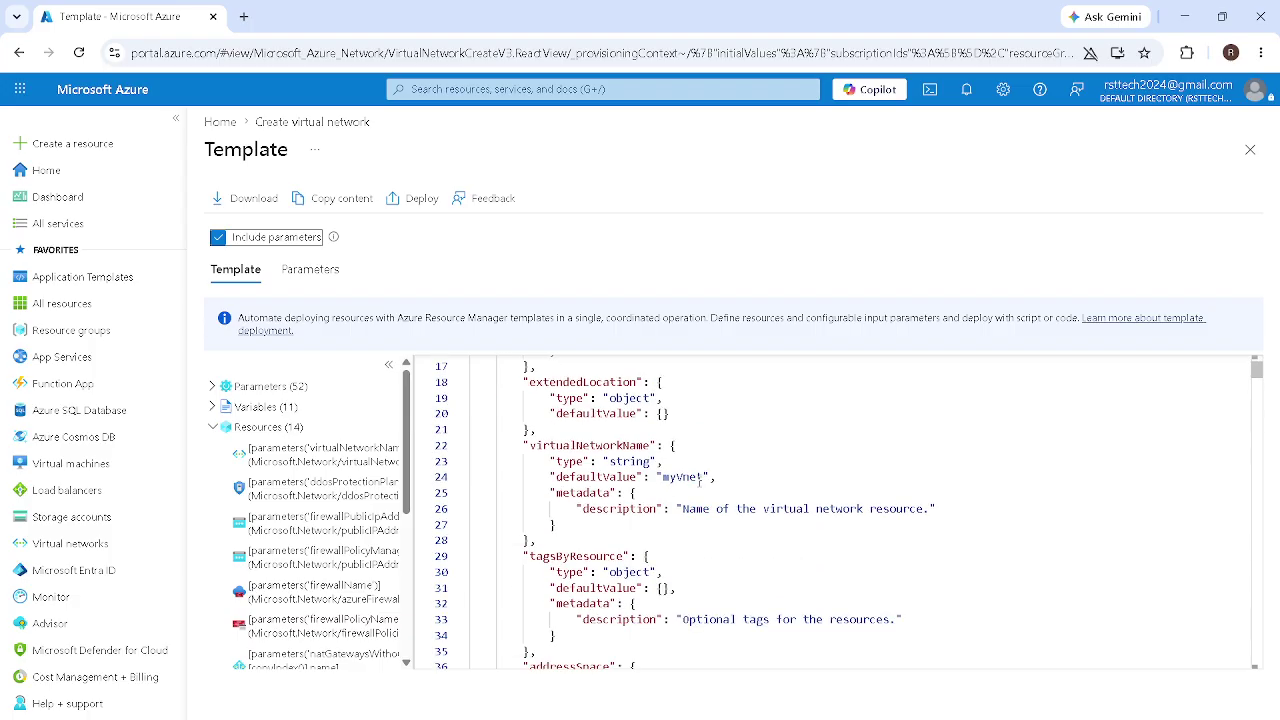
{"action": "scroll", "coordinate": [699, 482], "scroll_direction": "down", "scroll_amount": 11}
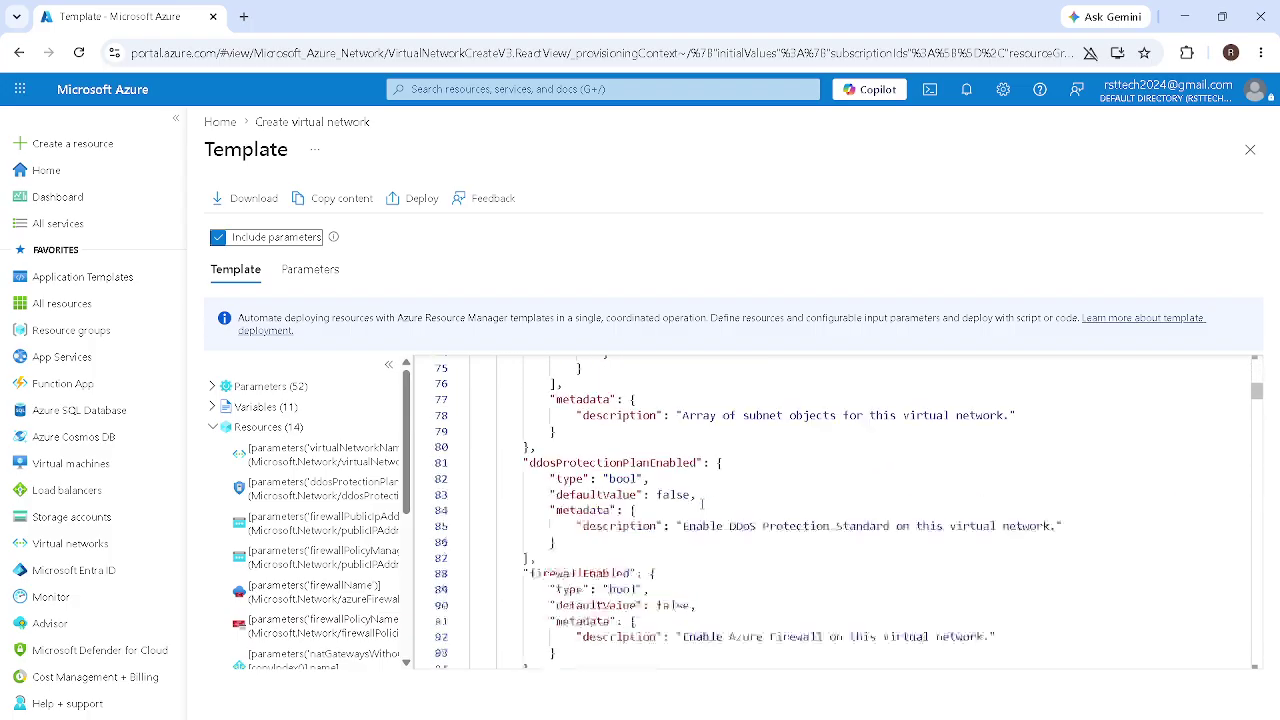
{"action": "scroll", "coordinate": [702, 503], "scroll_direction": "down", "scroll_amount": 13}
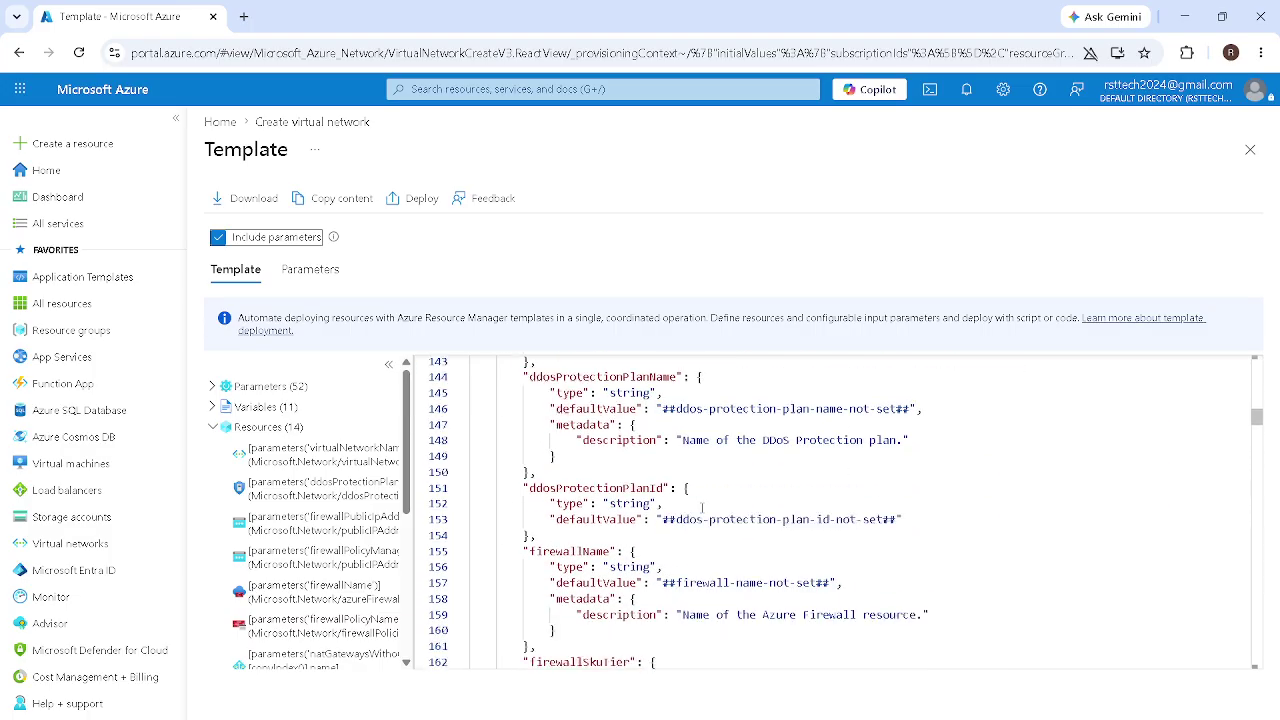
{"action": "scroll", "coordinate": [702, 508], "scroll_direction": "down", "scroll_amount": 9}
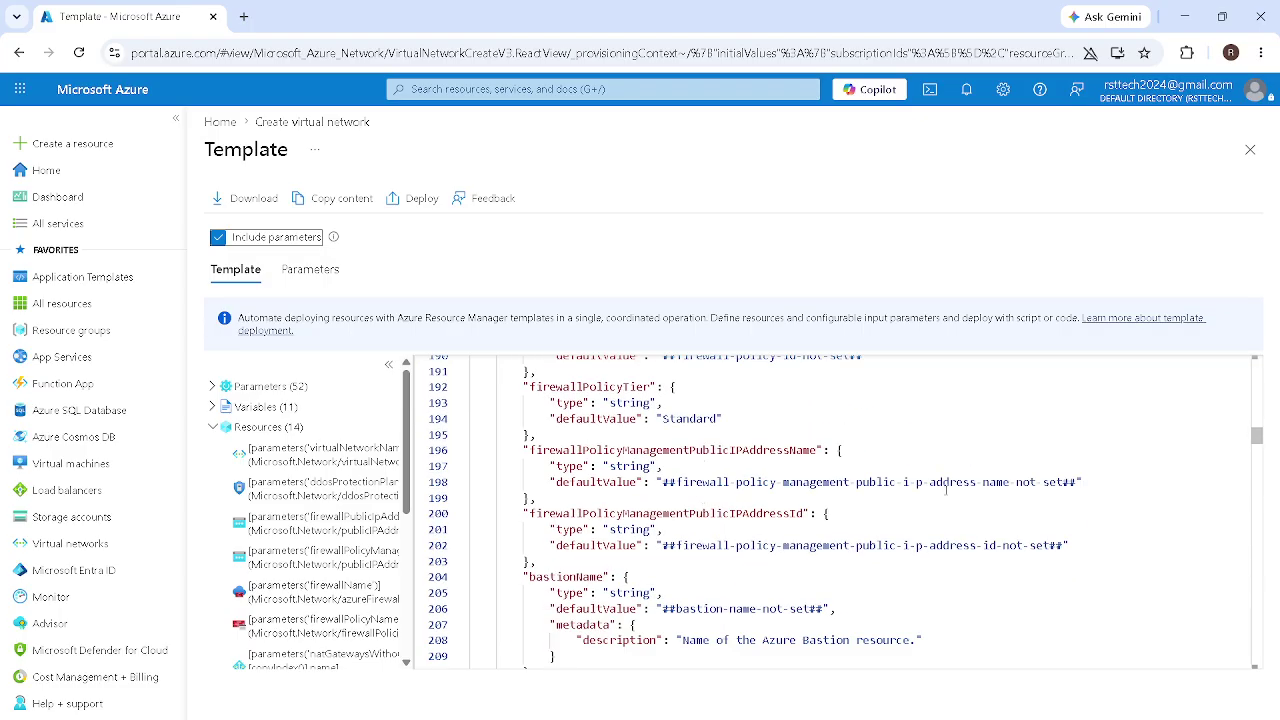
{"action": "left_click_drag", "start_coordinate": [1257, 440], "coordinate": [1234, 312]}
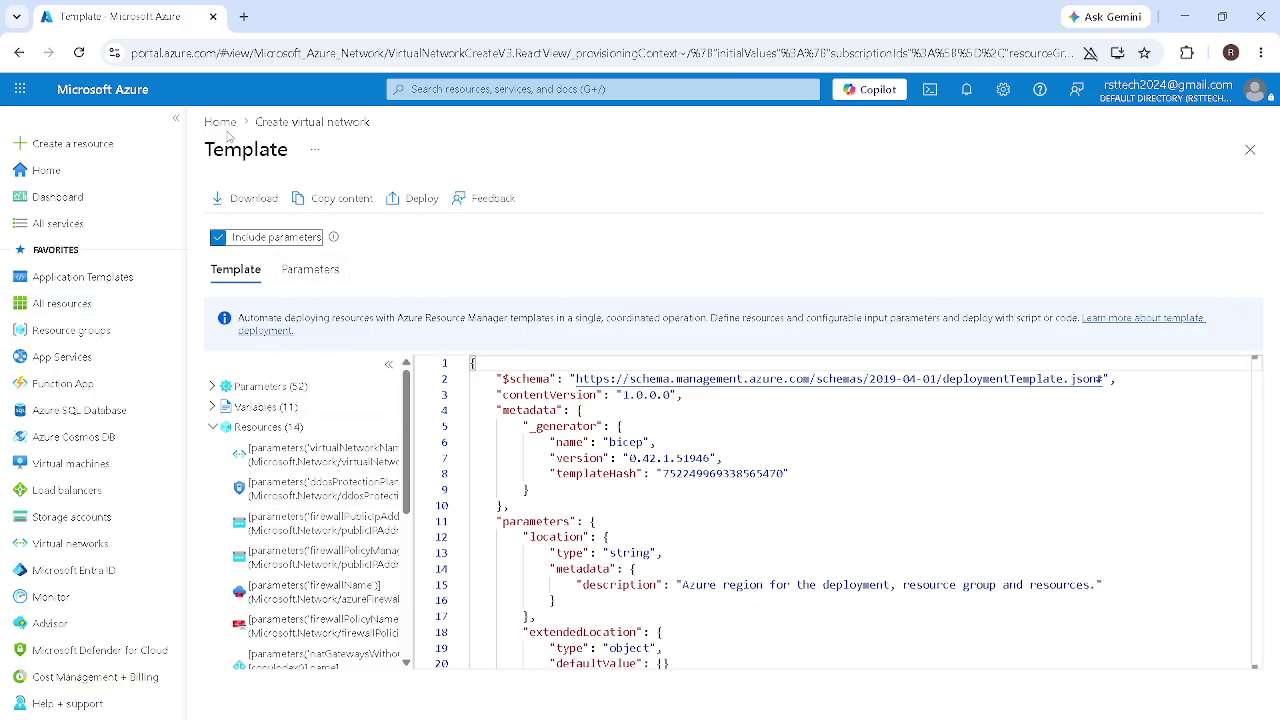
{"action": "scroll", "coordinate": [300, 530], "scroll_direction": "down", "scroll_amount": 5}
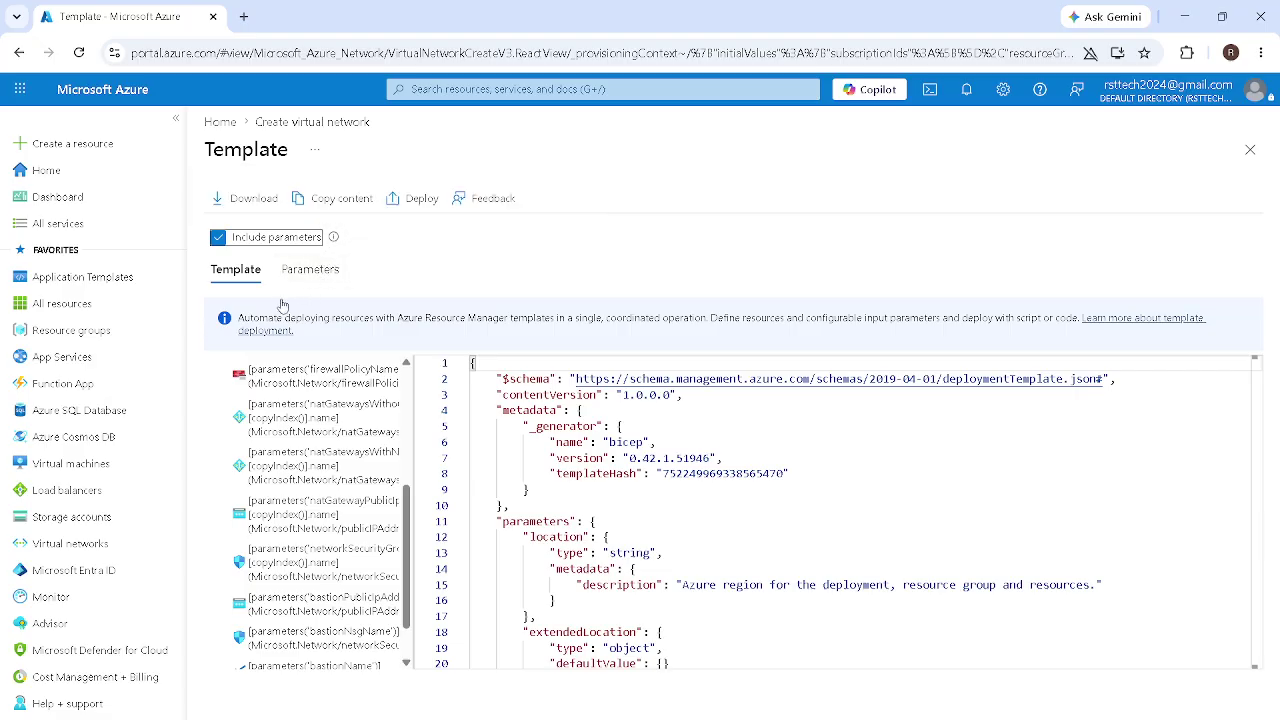
{"action": "scroll", "coordinate": [422, 607], "scroll_direction": "down", "scroll_amount": 2}
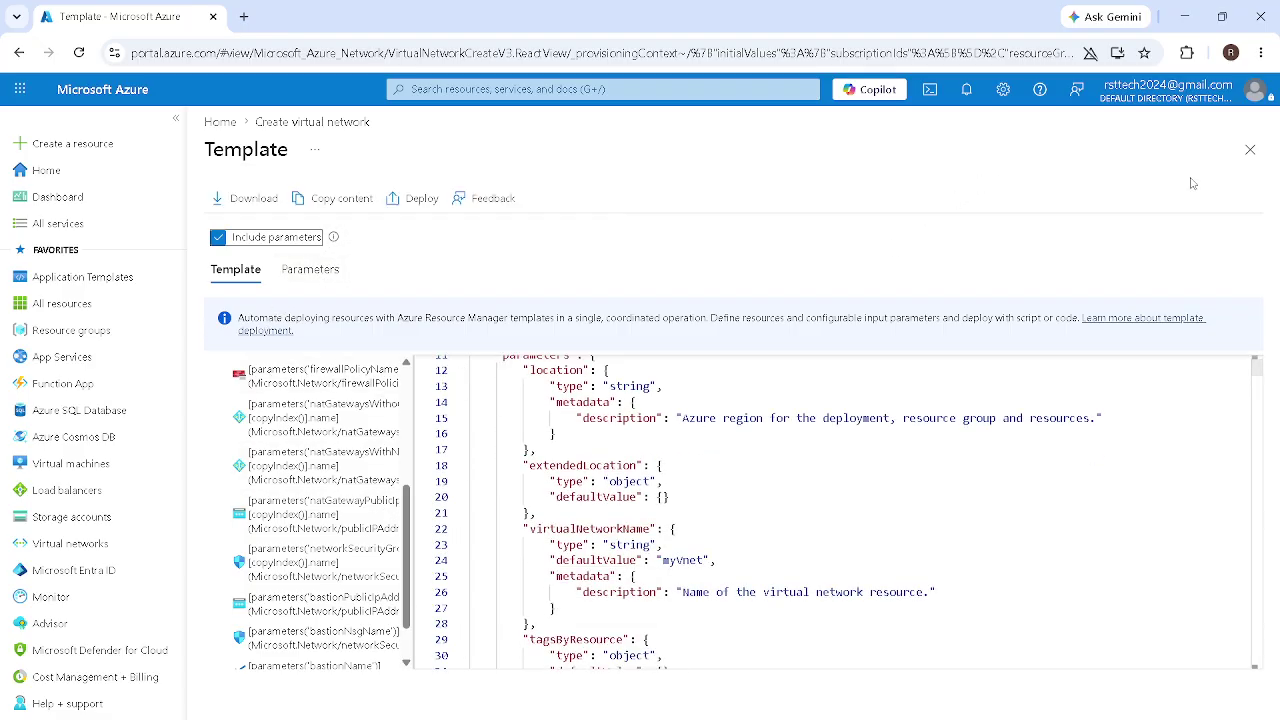
{"action": "left_click", "coordinate": [1250, 149]}
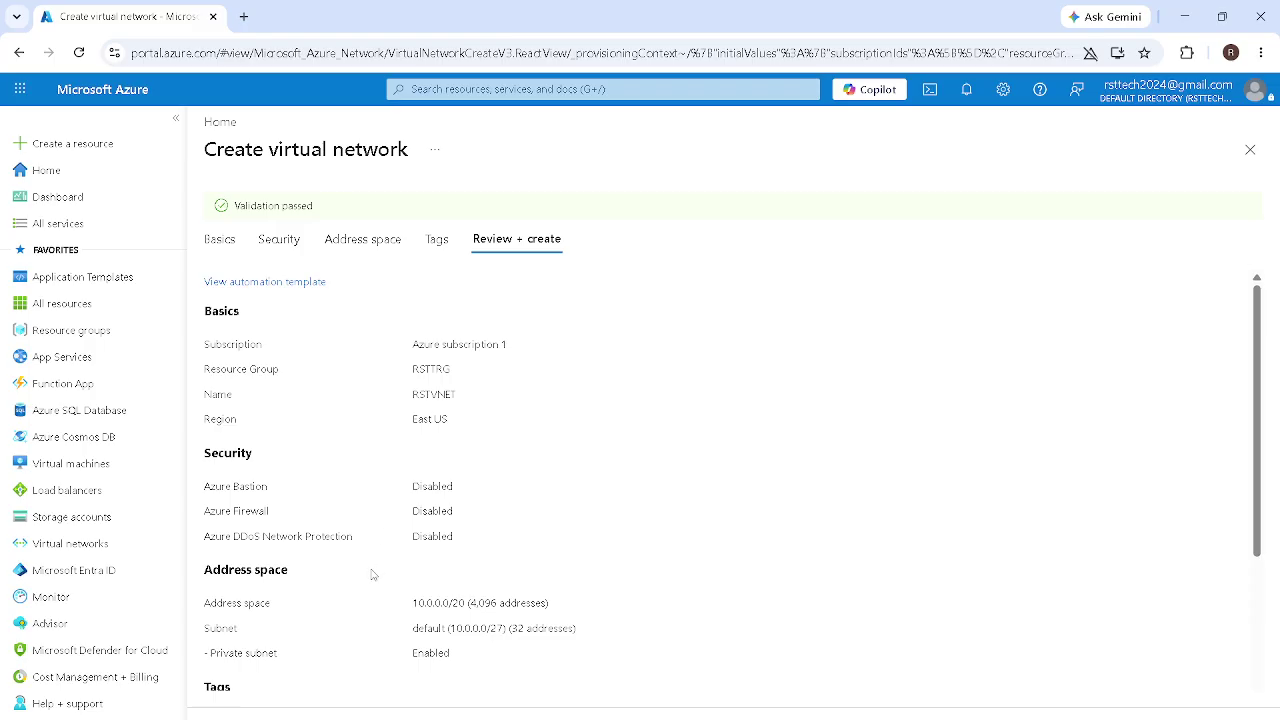
Step: Check the configuration summary, create the virtual network RSTVNET, and dismiss the deployment notification
{"action": "scroll", "coordinate": [378, 575], "scroll_direction": "down", "scroll_amount": 2}
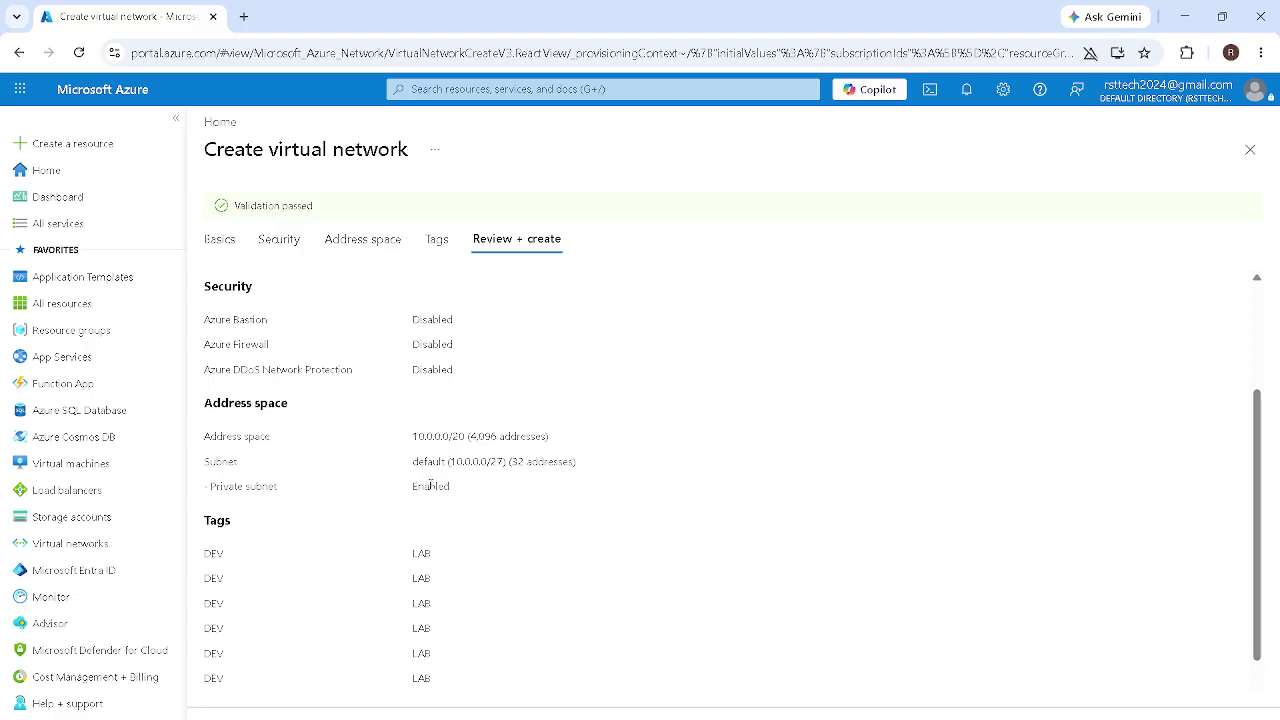
{"action": "scroll", "coordinate": [340, 515], "scroll_direction": "down", "scroll_amount": 1}
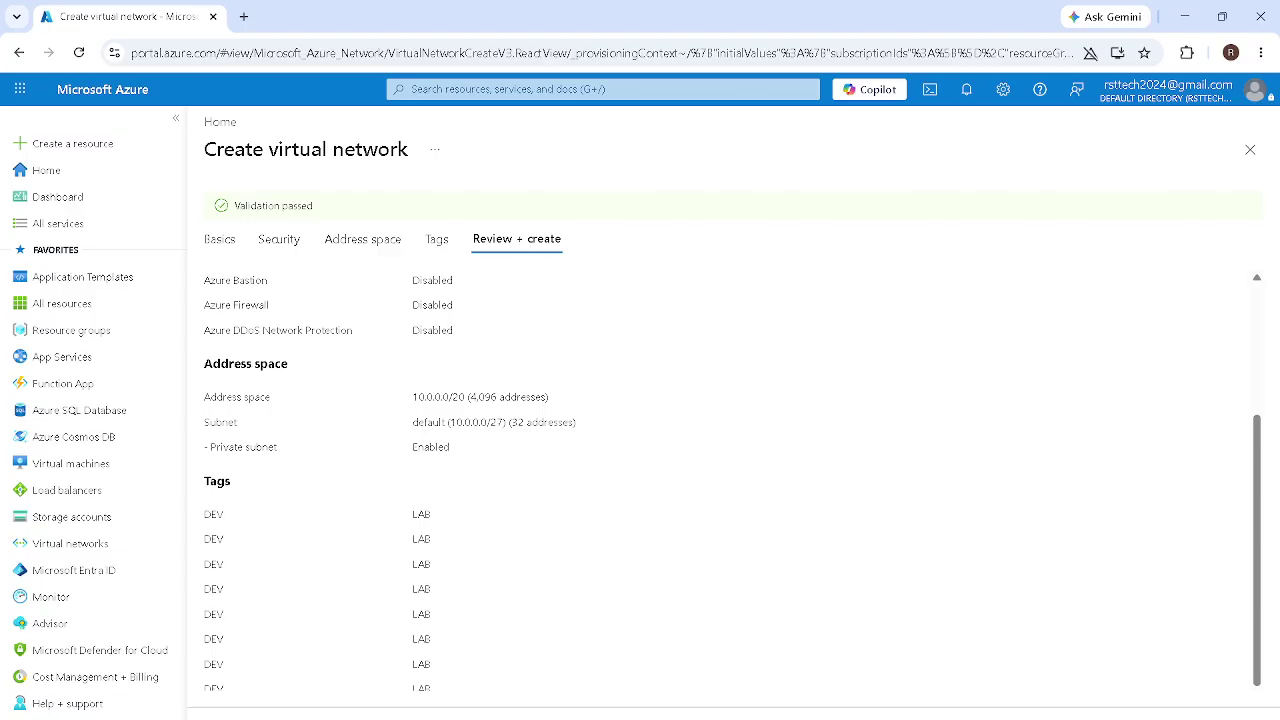
{"action": "left_click", "coordinate": [390, 718]}
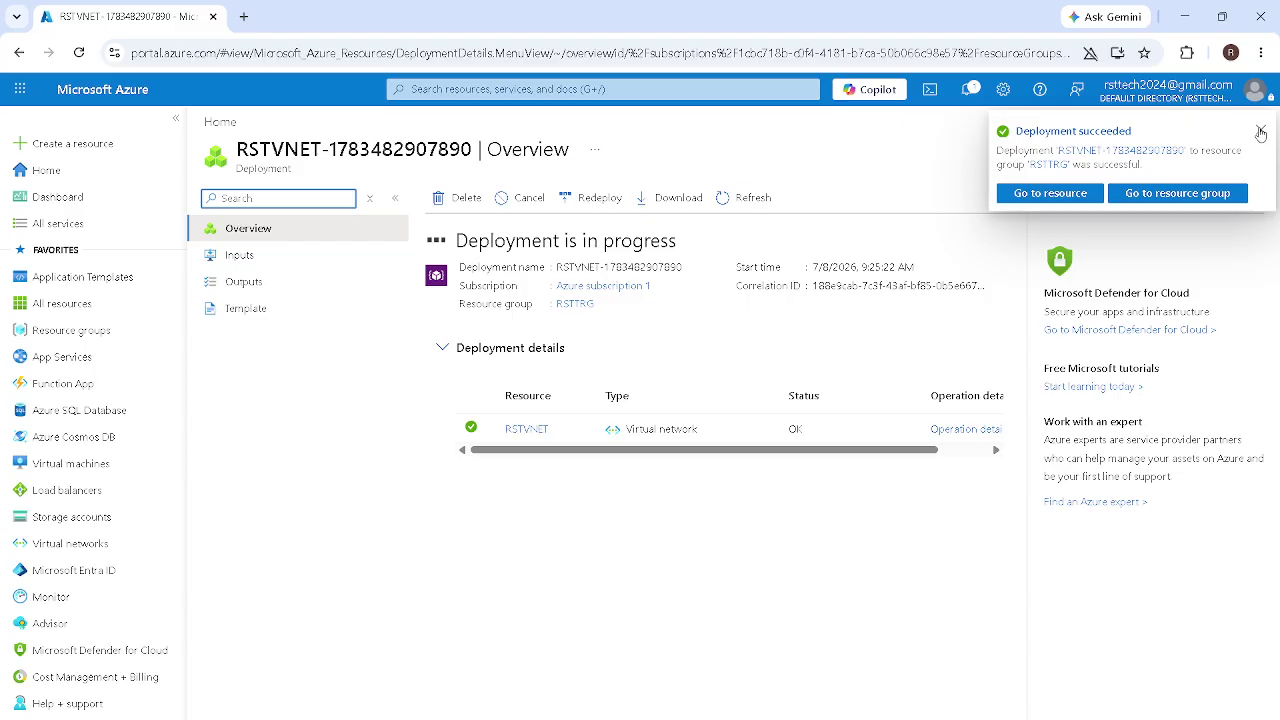
{"action": "left_click", "coordinate": [1260, 133]}
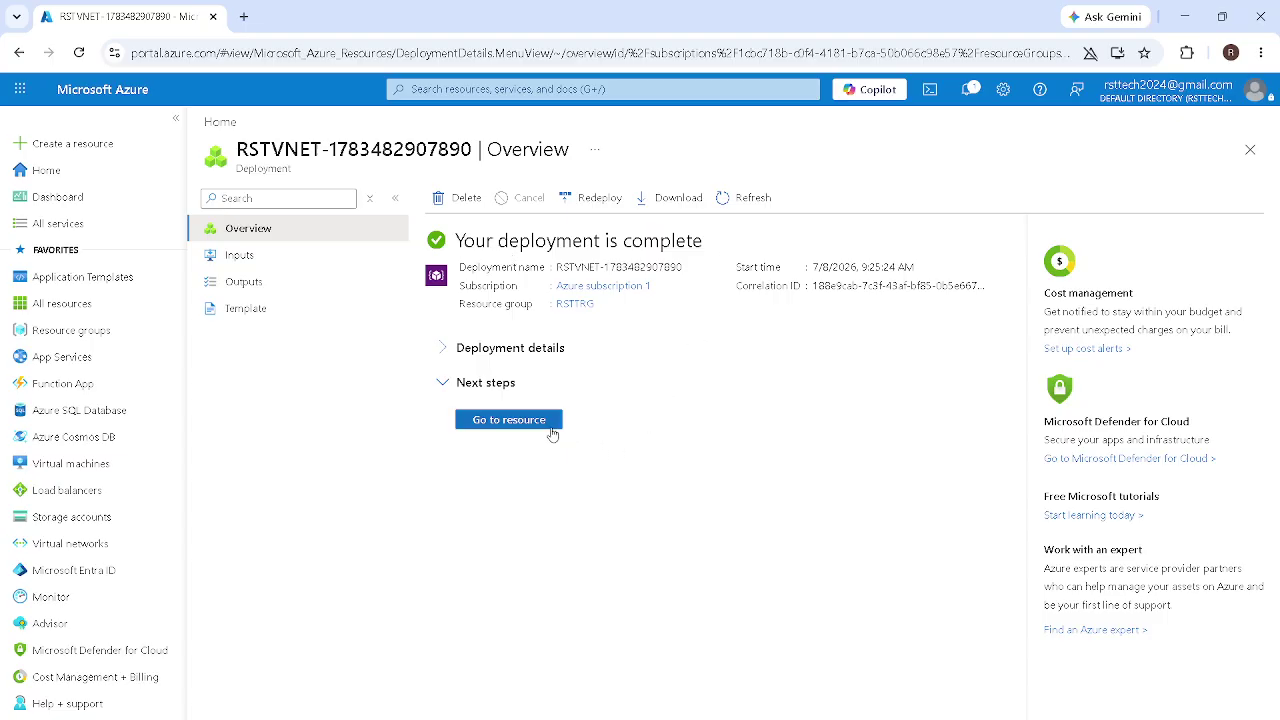
Step: Open the deployed RSTVNET resource and examine its overview, including the subscription ID and available capabilities
{"action": "left_click", "coordinate": [489, 423]}
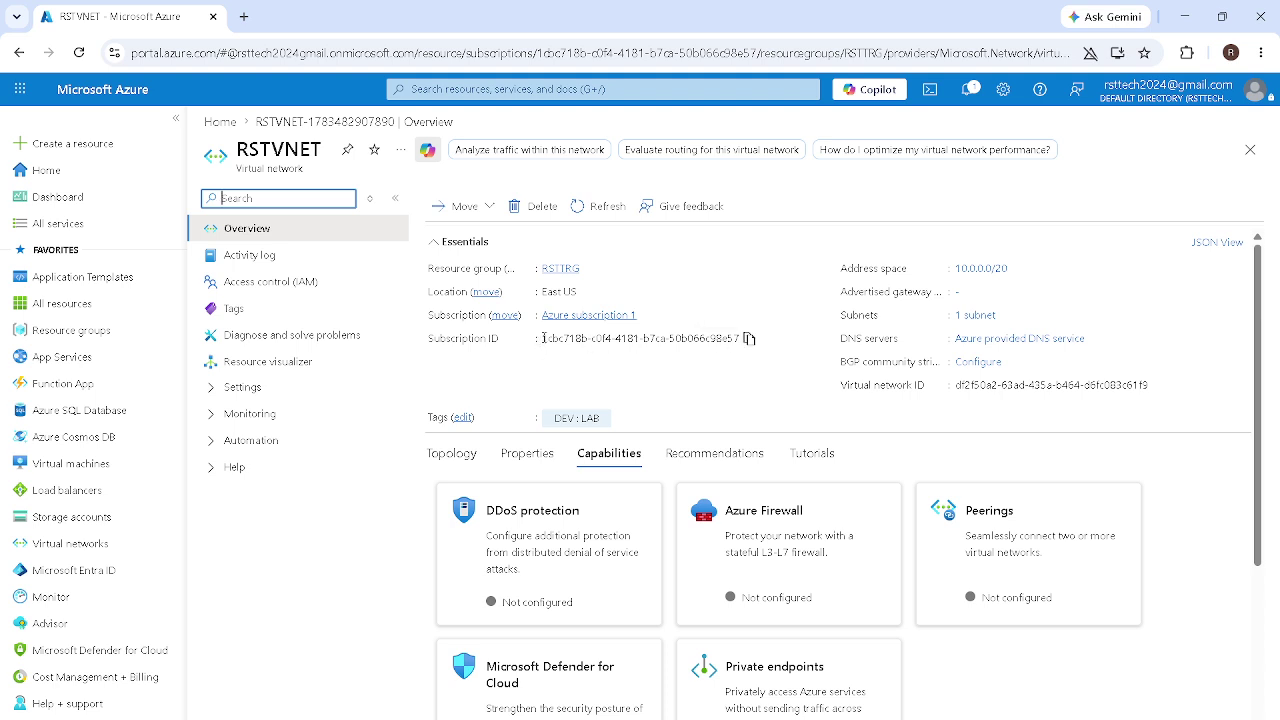
{"action": "left_click_drag", "start_coordinate": [543, 338], "coordinate": [651, 344]}
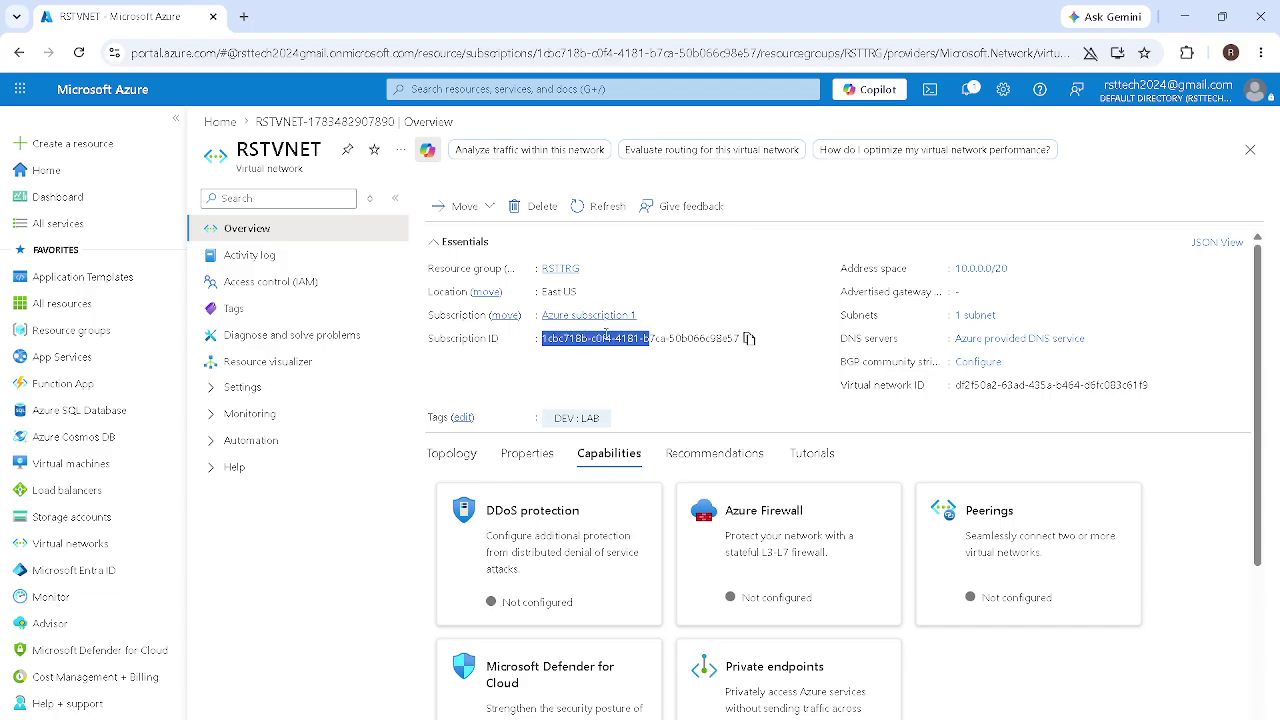
{"action": "left_click", "coordinate": [723, 388]}
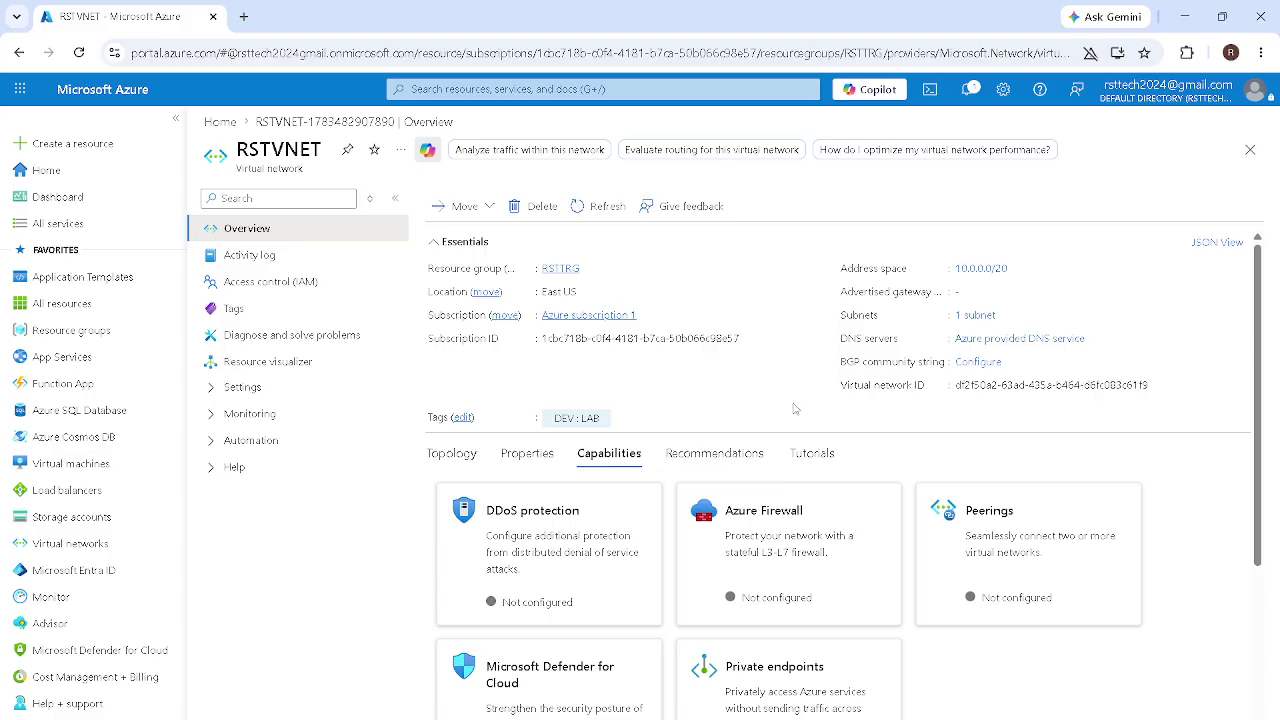
{"action": "scroll", "coordinate": [776, 383], "scroll_direction": "down", "scroll_amount": 1}
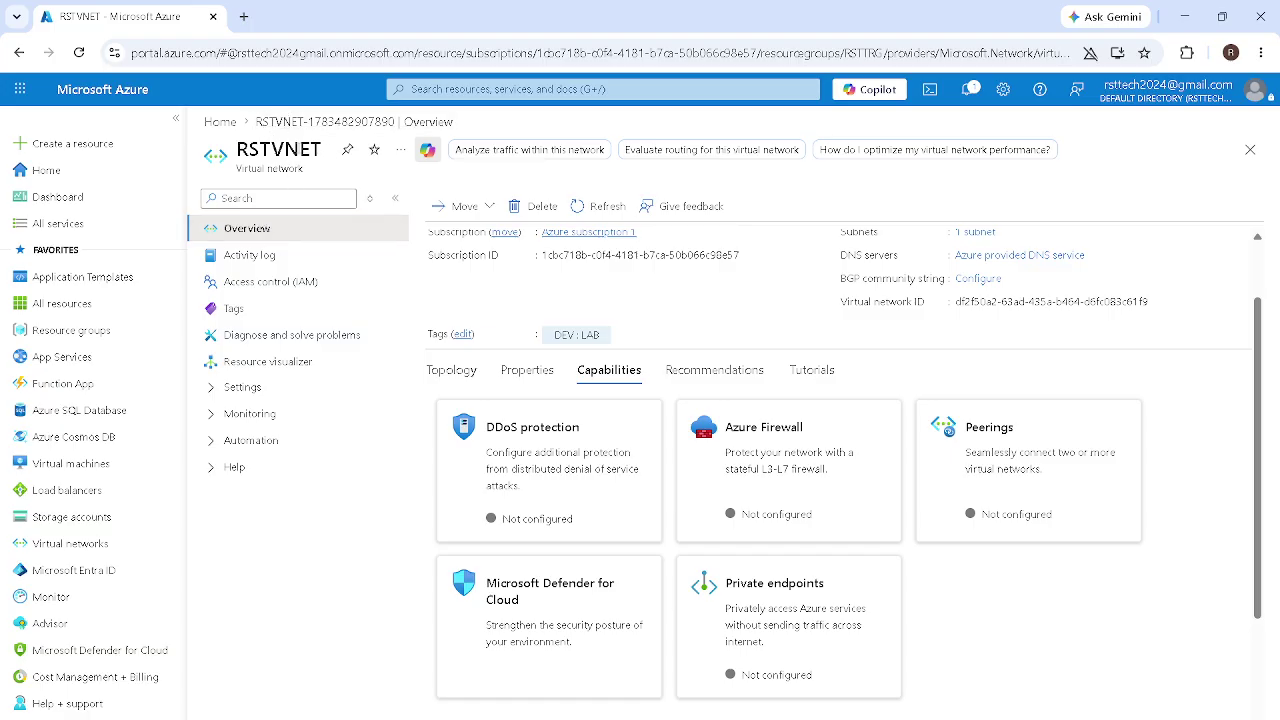
Step: Examine RSTVNET's activity log, access control (IAM) and tags
{"action": "left_click", "coordinate": [257, 257]}
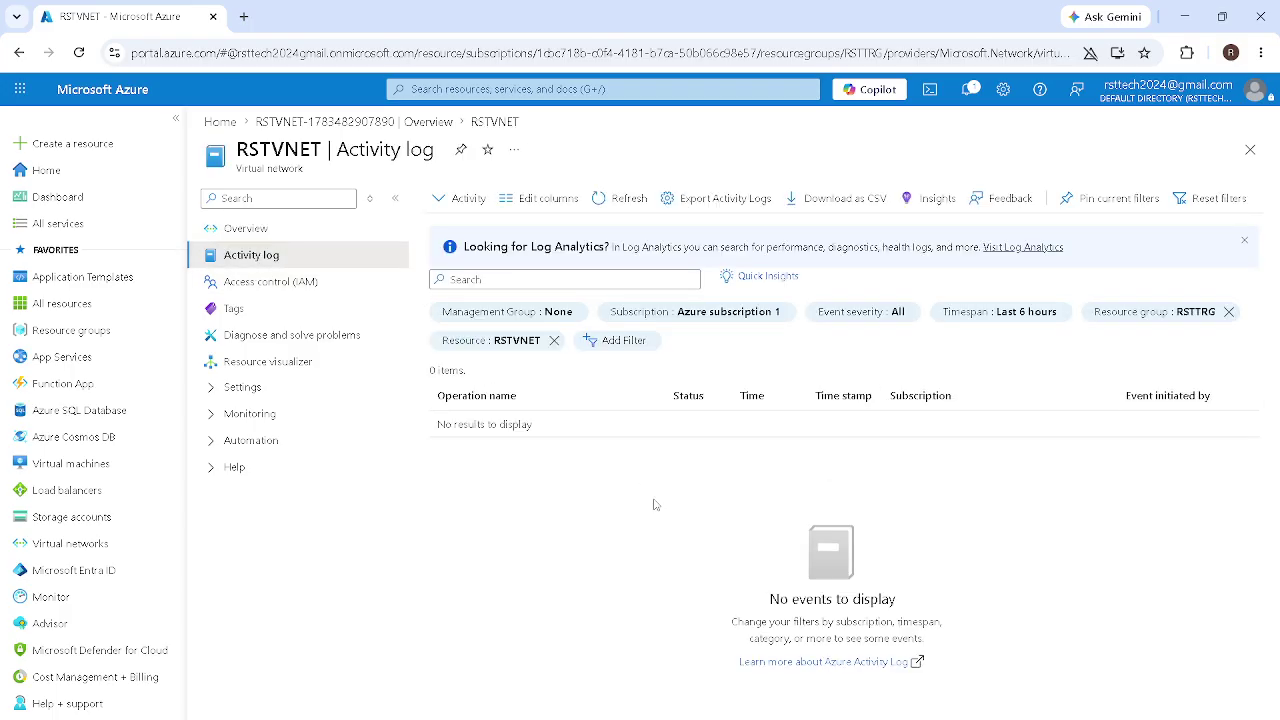
{"action": "left_click", "coordinate": [255, 290]}
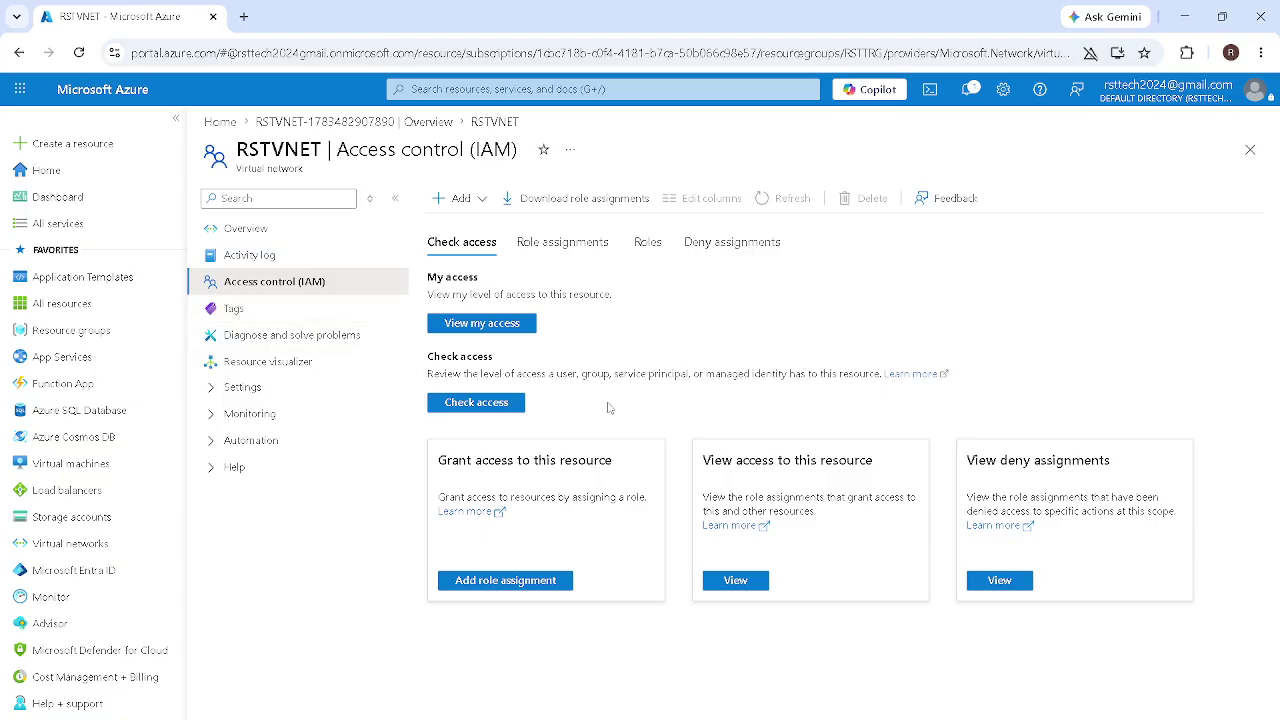
{"action": "left_click", "coordinate": [236, 309]}
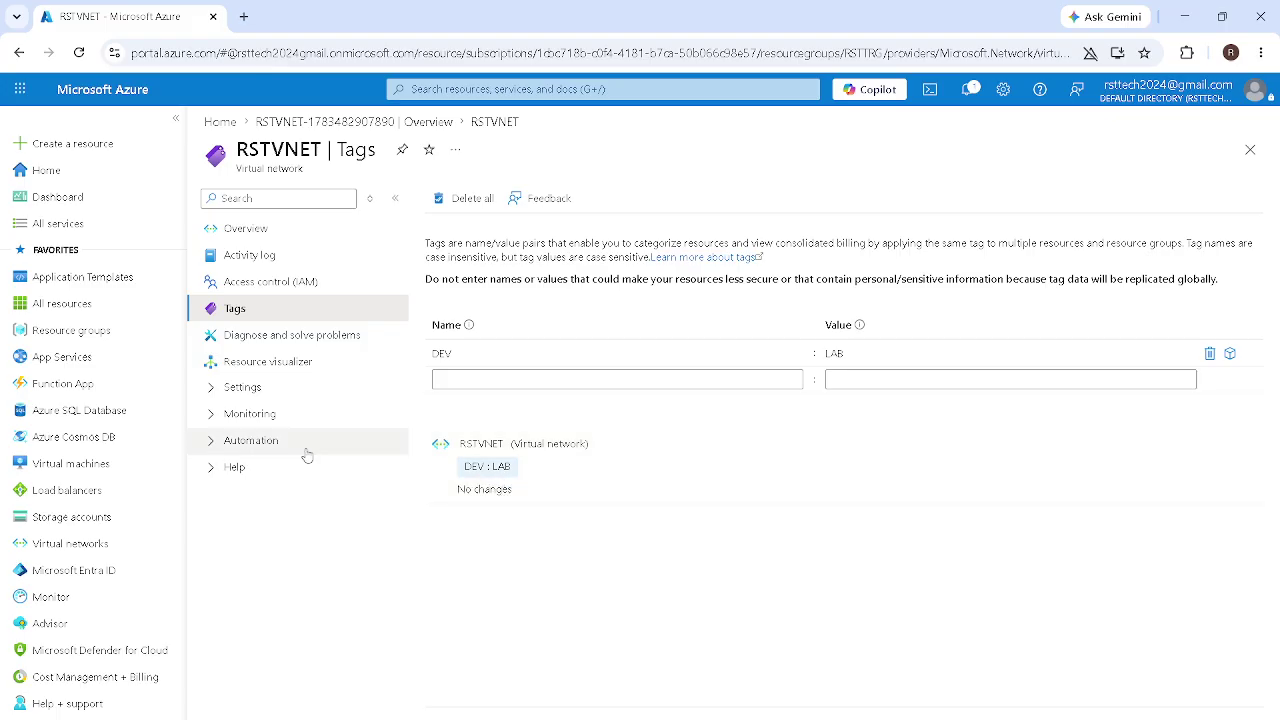
Step: Look through RSTVNET's problem diagnosis options and view the network in the resource visualizer
{"action": "left_click", "coordinate": [272, 344]}
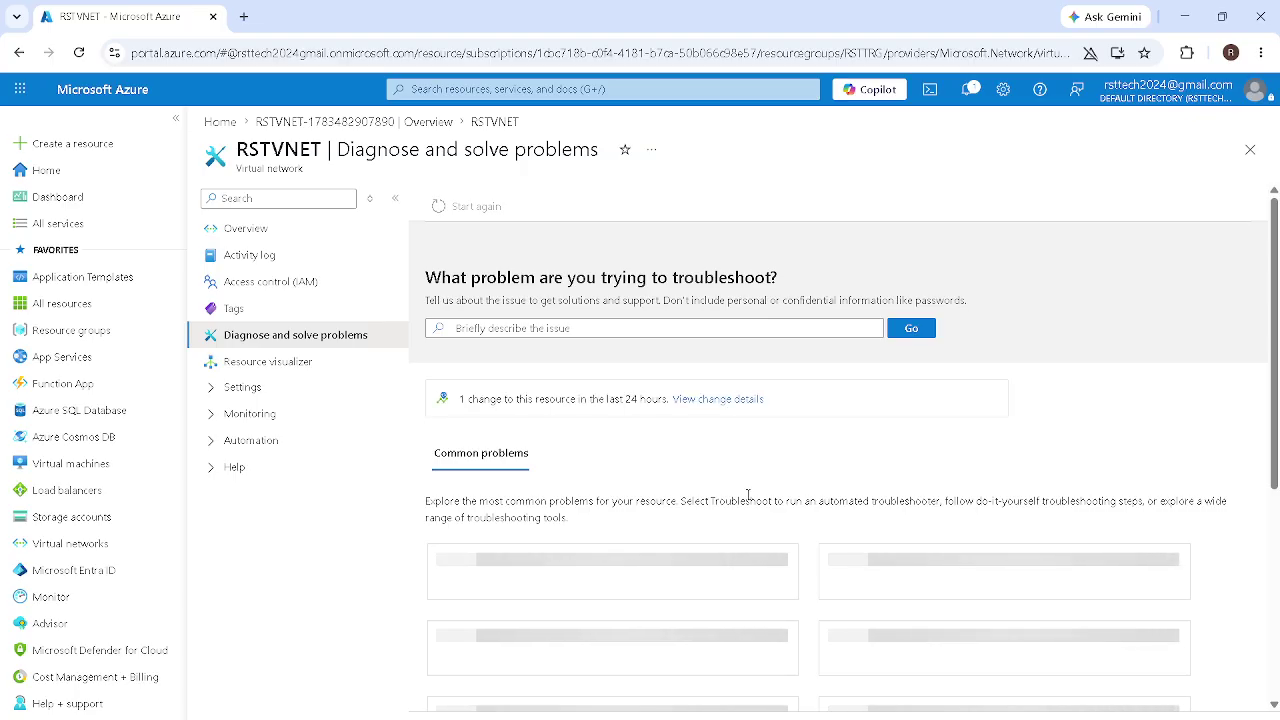
{"action": "scroll", "coordinate": [748, 494], "scroll_direction": "down", "scroll_amount": 1}
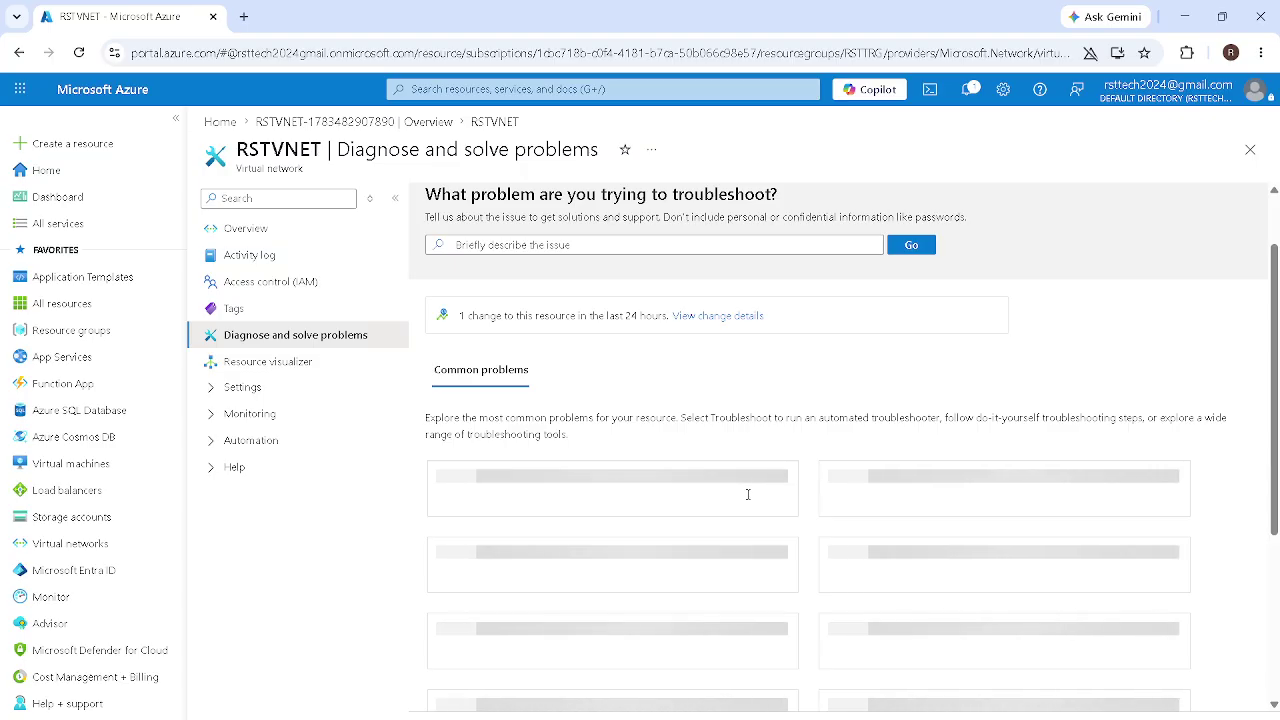
{"action": "scroll", "coordinate": [747, 498], "scroll_direction": "down", "scroll_amount": 2}
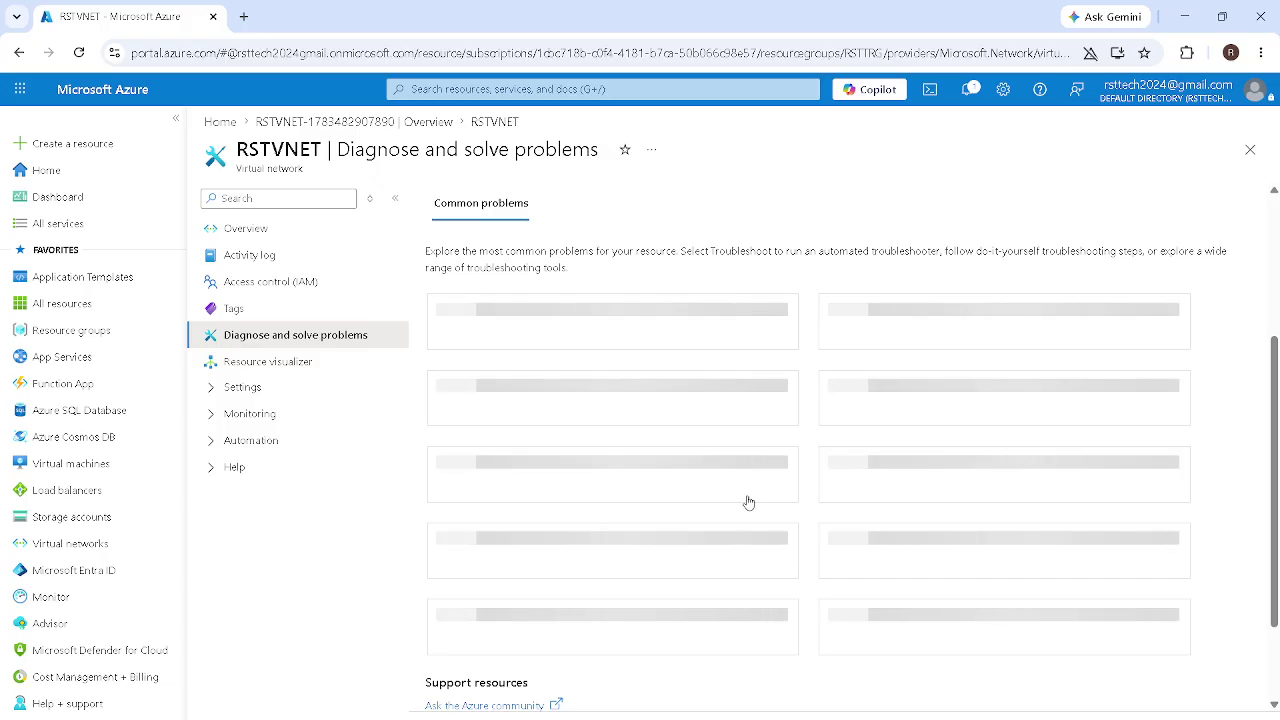
{"action": "scroll", "coordinate": [748, 502], "scroll_direction": "up", "scroll_amount": 2}
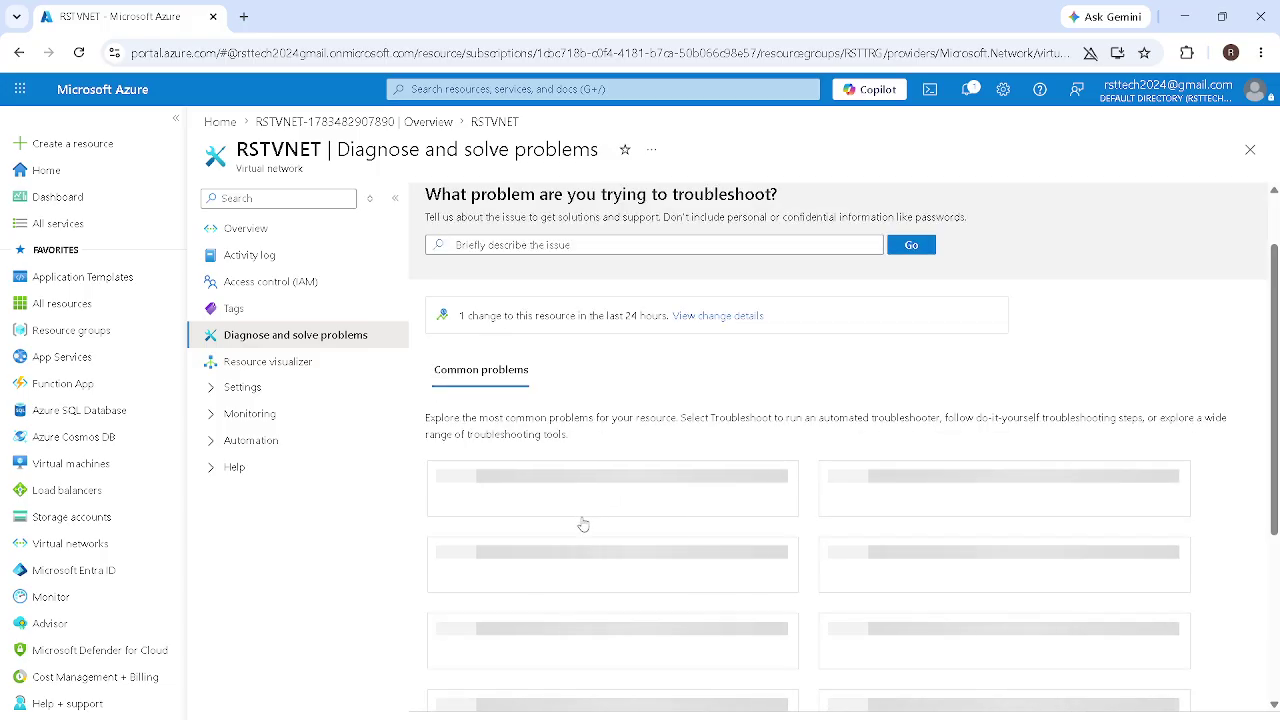
{"action": "left_click", "coordinate": [268, 364]}
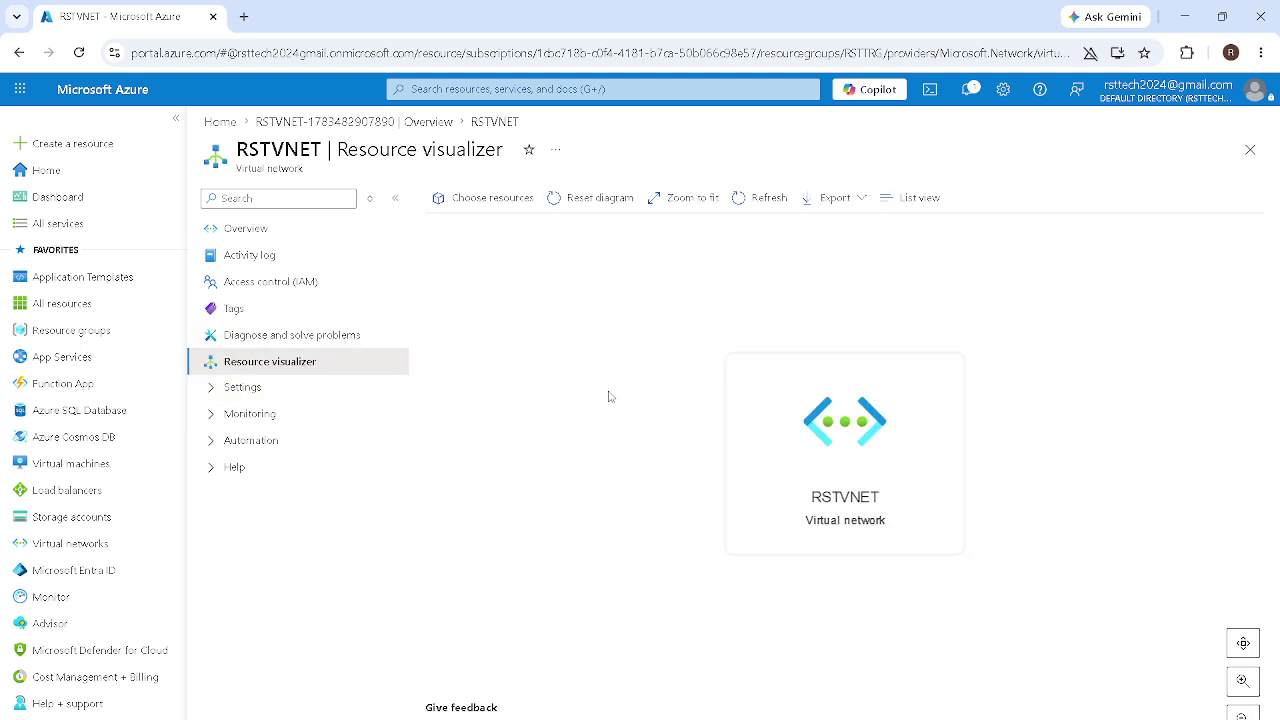
{"action": "mouse_move", "coordinate": [894, 438]}
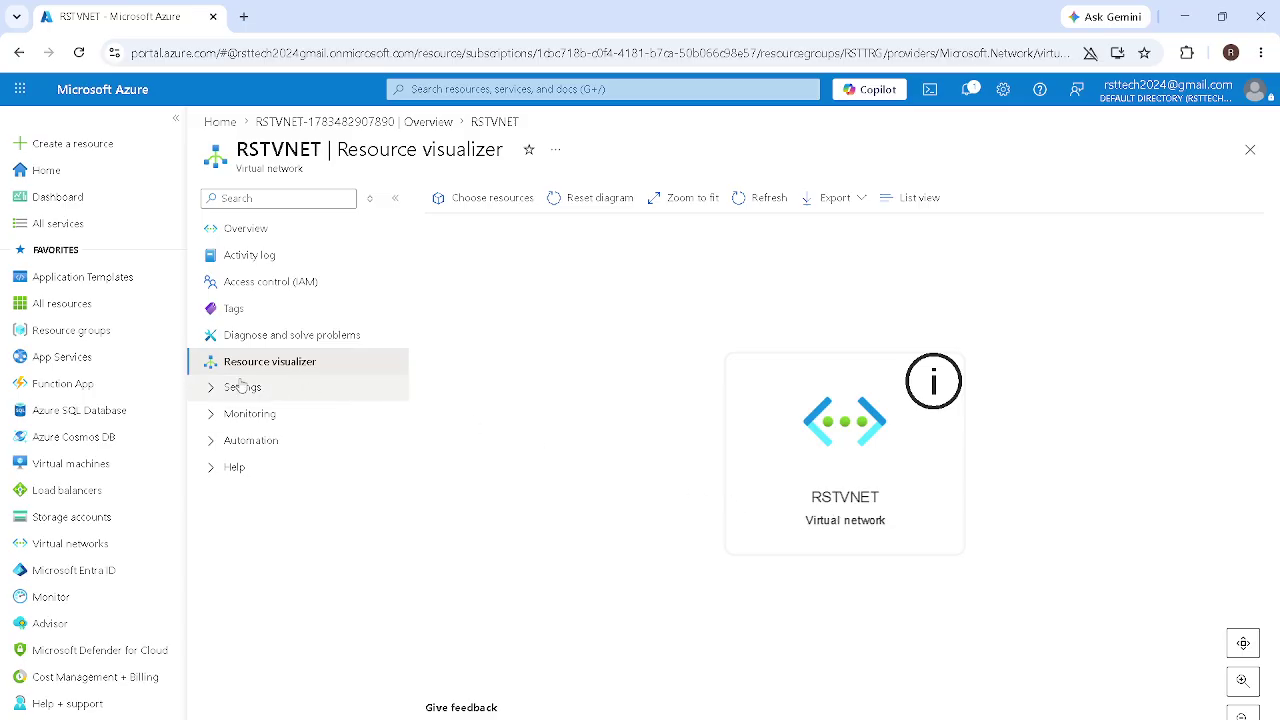
Step: Examine RSTVNET's address space, connected devices and subnets settings
{"action": "left_click", "coordinate": [250, 386]}
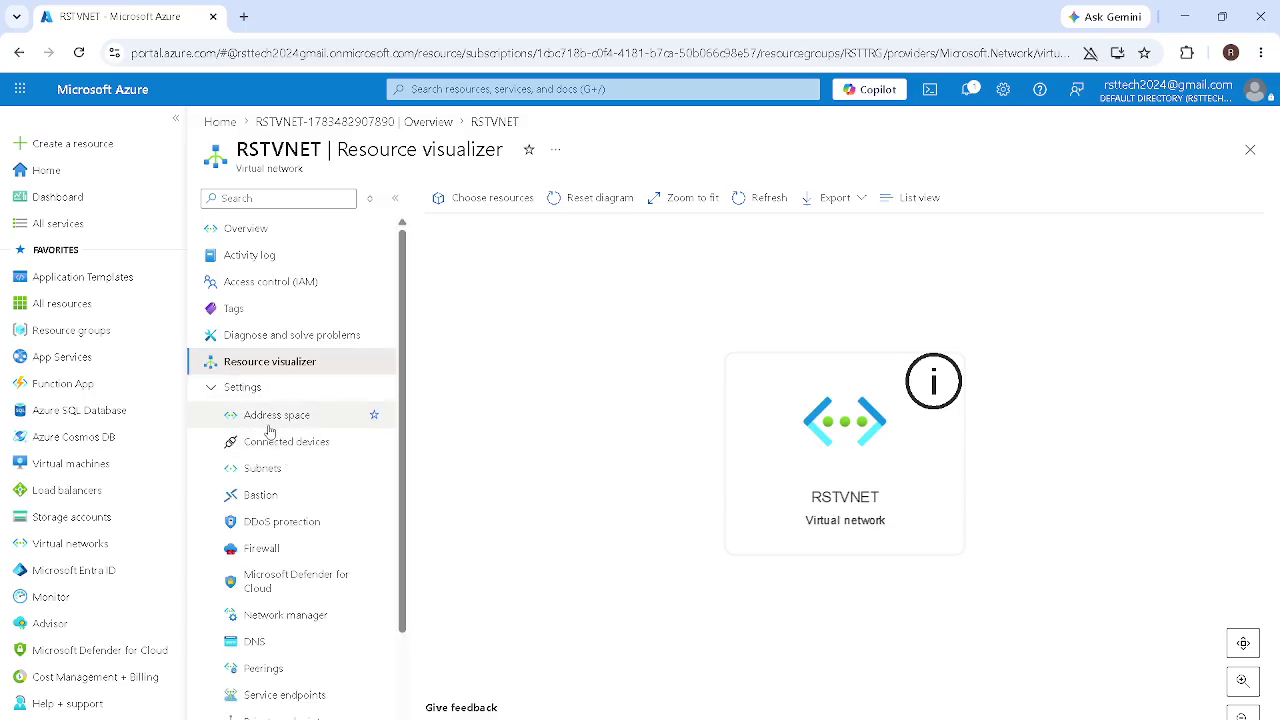
{"action": "left_click", "coordinate": [268, 423]}
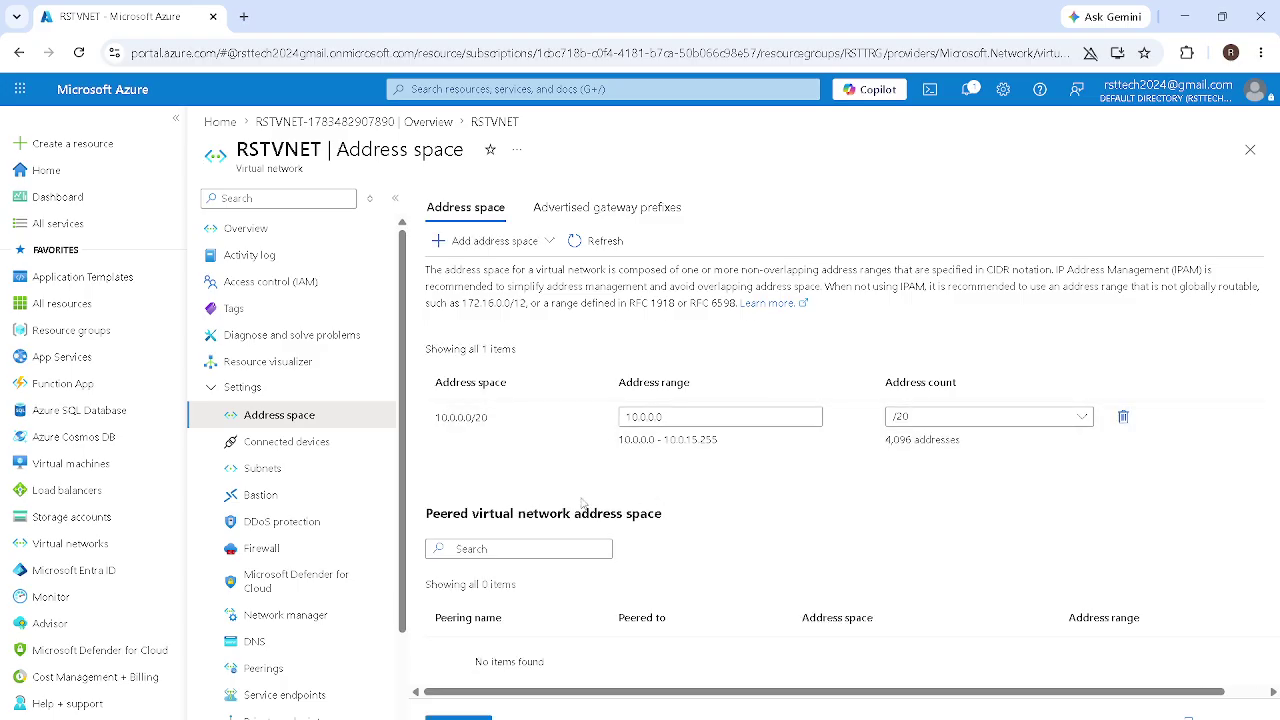
{"action": "left_click", "coordinate": [288, 444]}
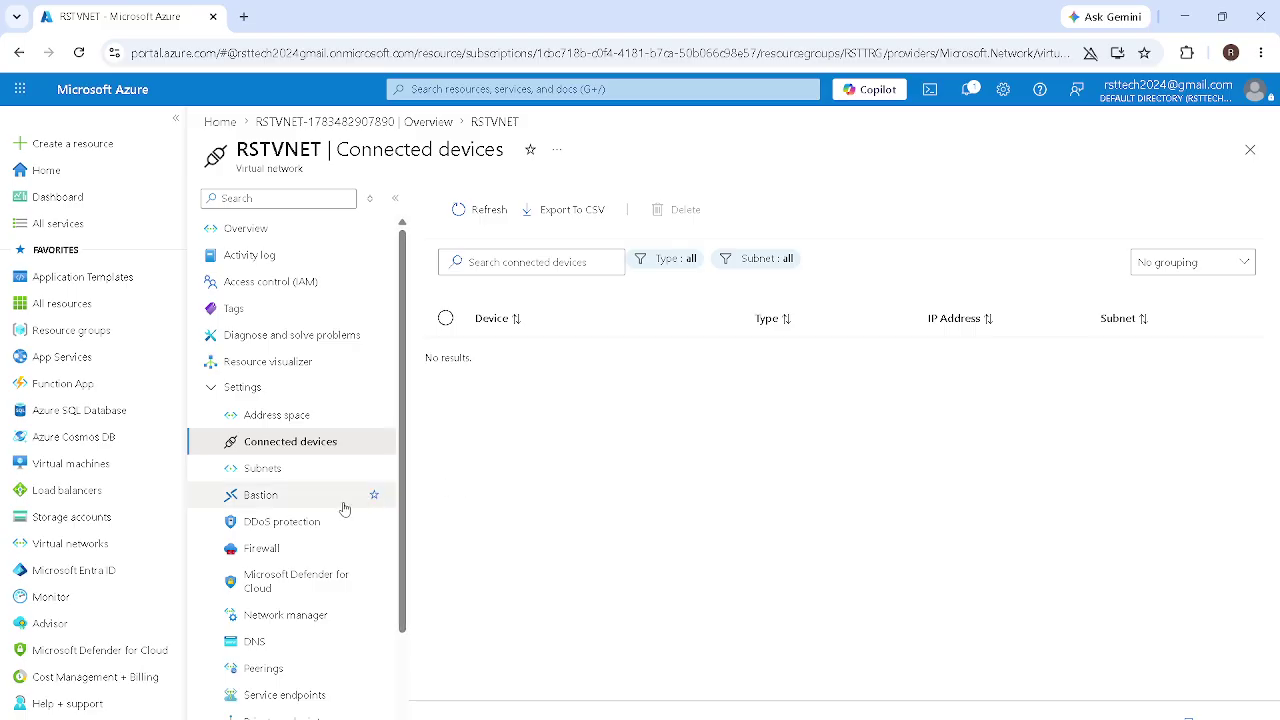
{"action": "left_click", "coordinate": [281, 474]}
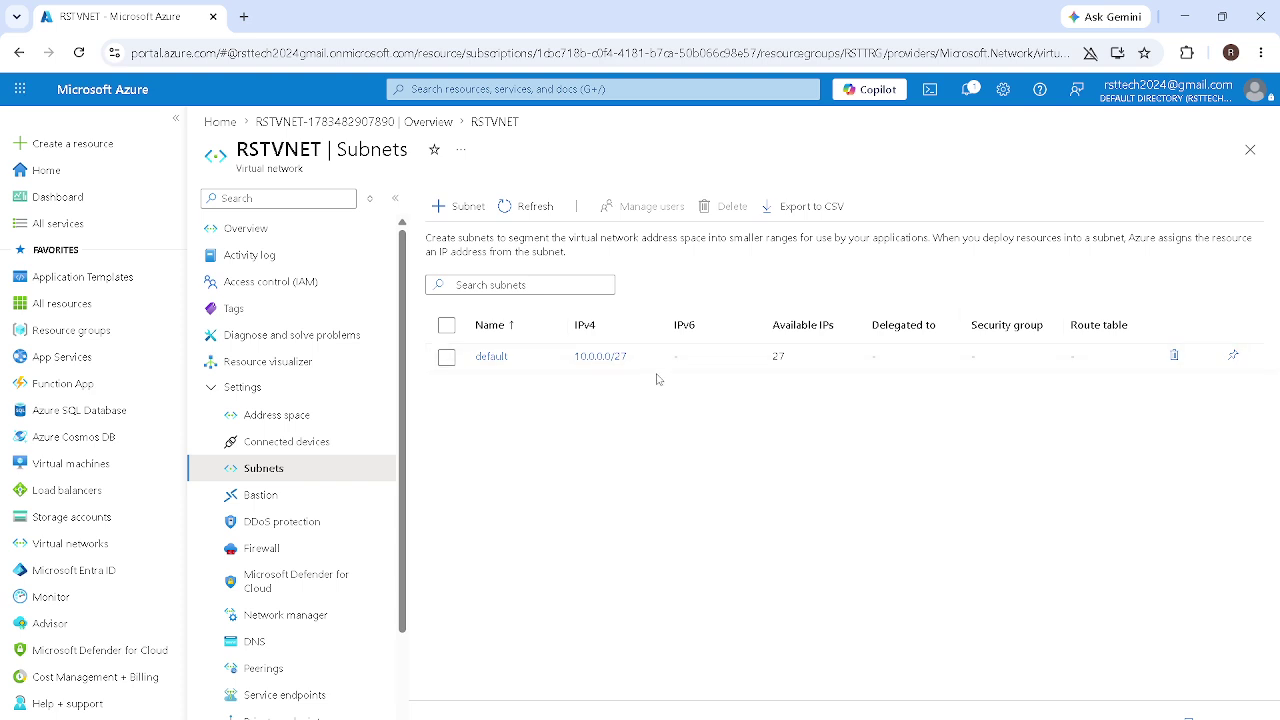
Step: Examine RSTVNET's Bastion, DDoS protection, Firewall and Microsoft Defender for Cloud settings
{"action": "left_click", "coordinate": [270, 500]}
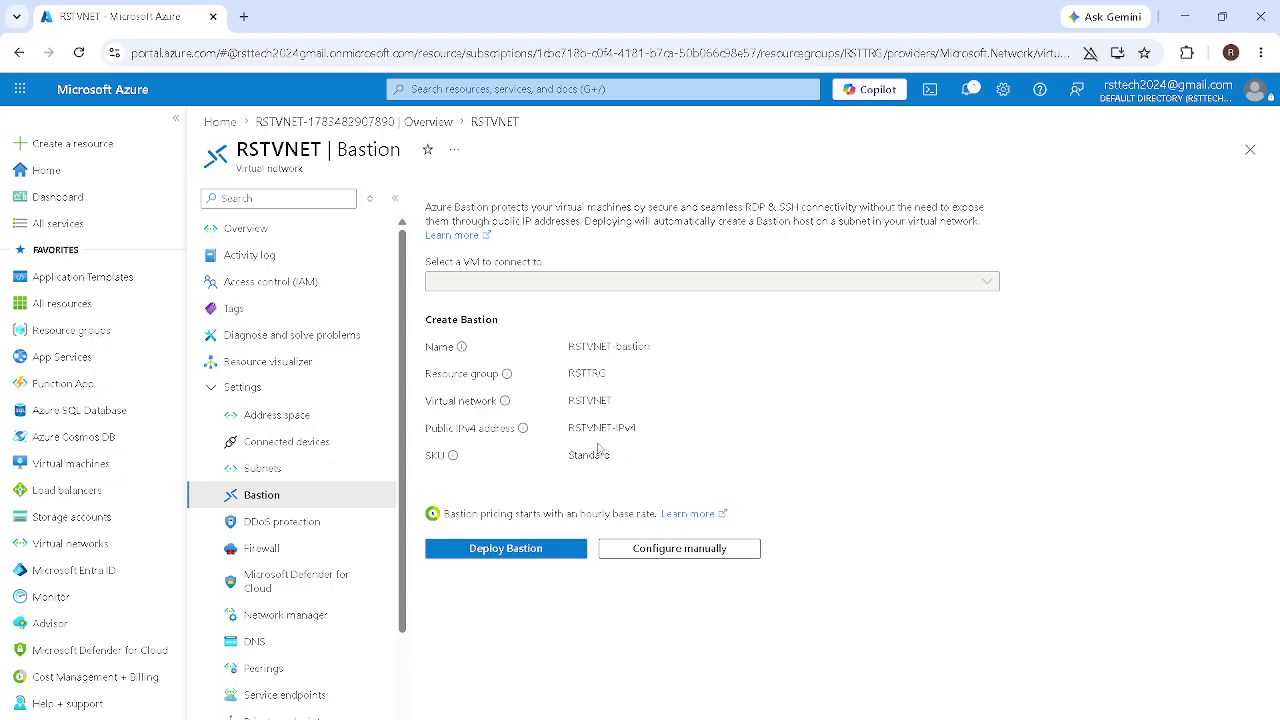
{"action": "left_click", "coordinate": [298, 527]}
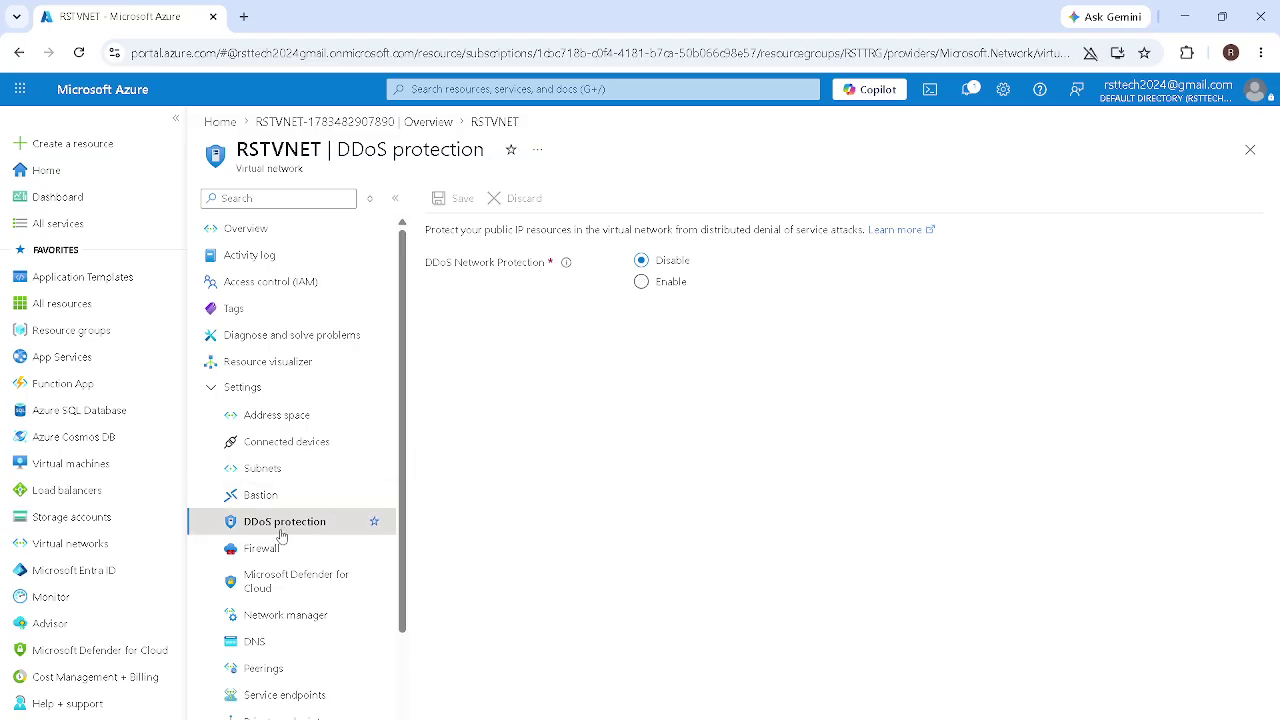
{"action": "left_click", "coordinate": [250, 548]}
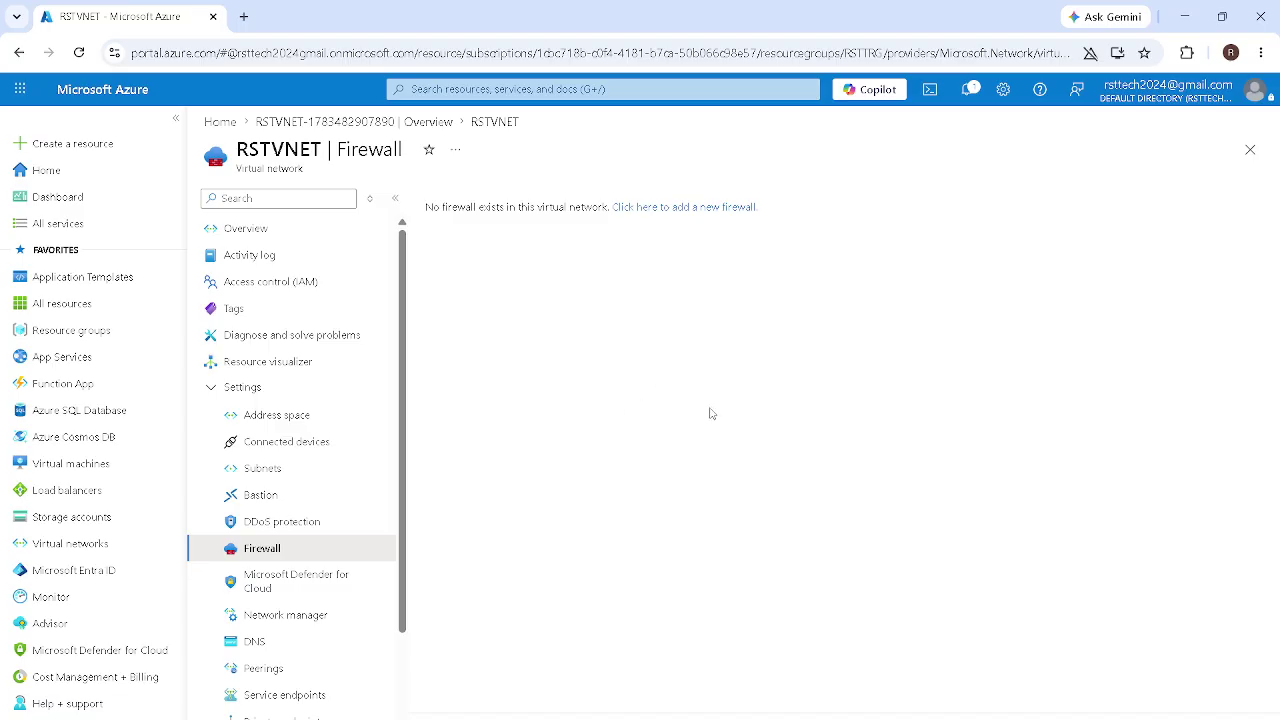
{"action": "left_click", "coordinate": [291, 581]}
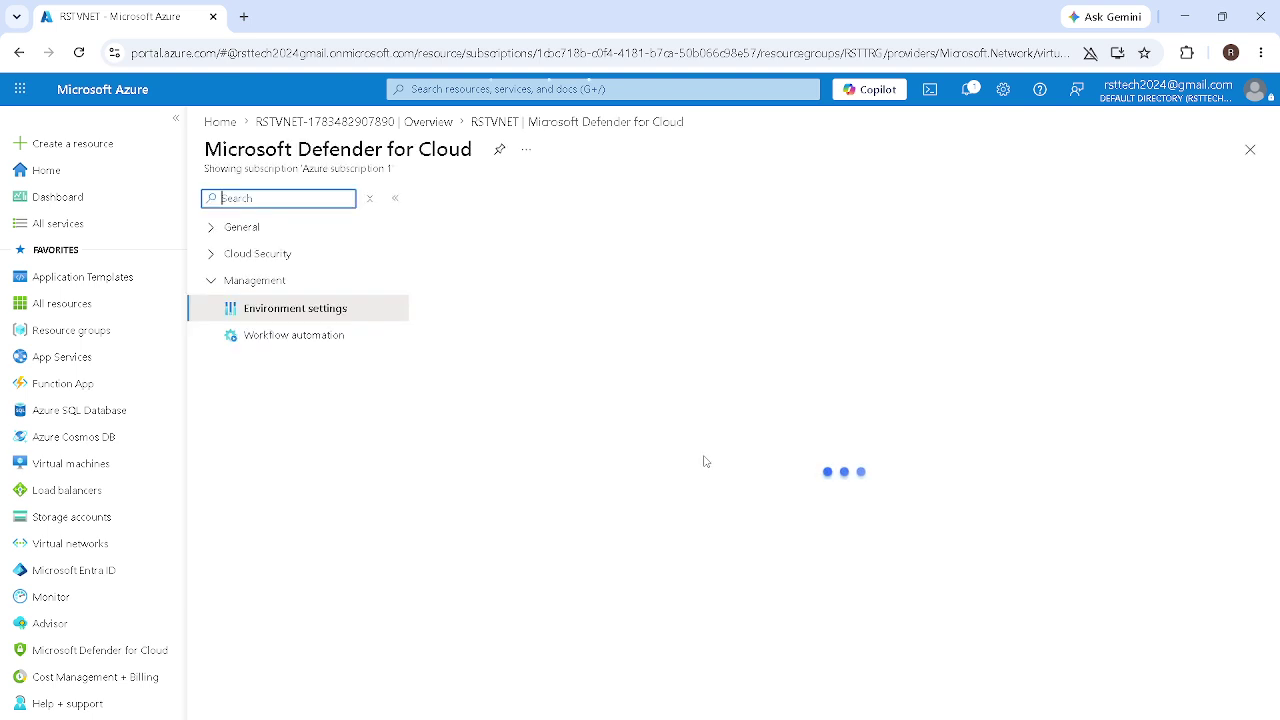
Step: Leave Microsoft Defender for Cloud and reopen RSTVNET from the list of virtual networks
{"action": "left_click", "coordinate": [343, 122]}
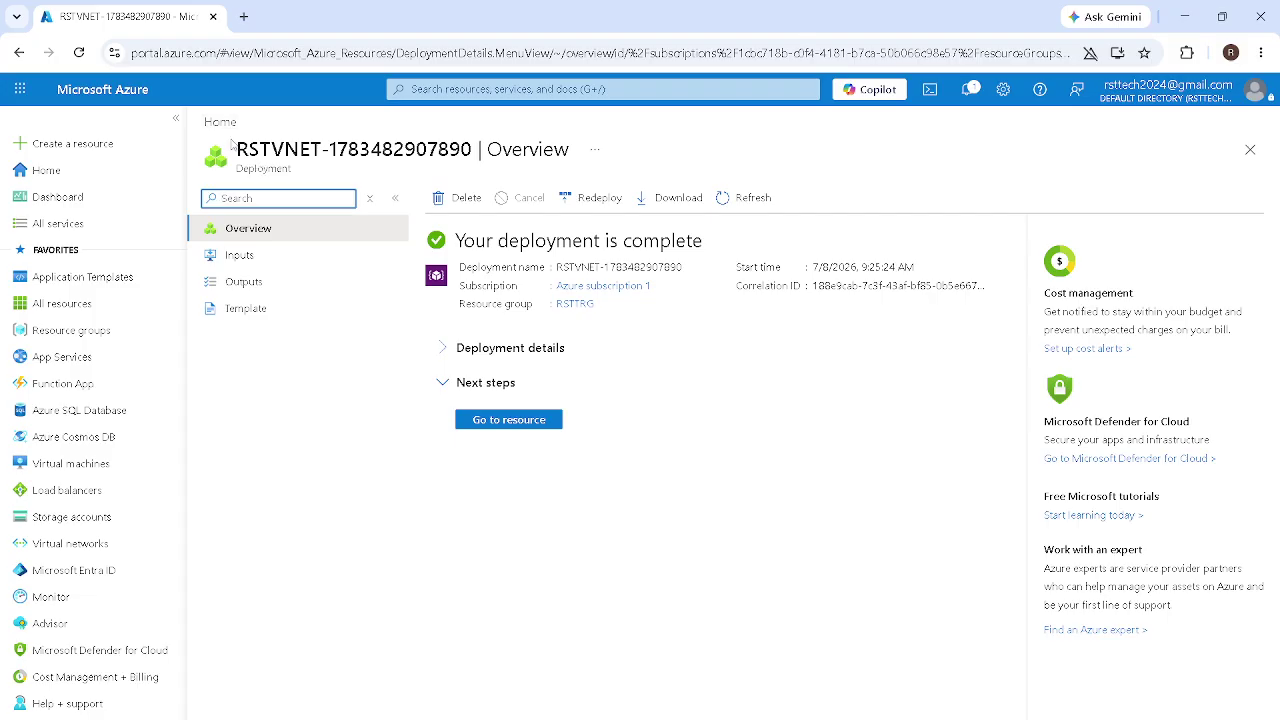
{"action": "left_click", "coordinate": [99, 546]}
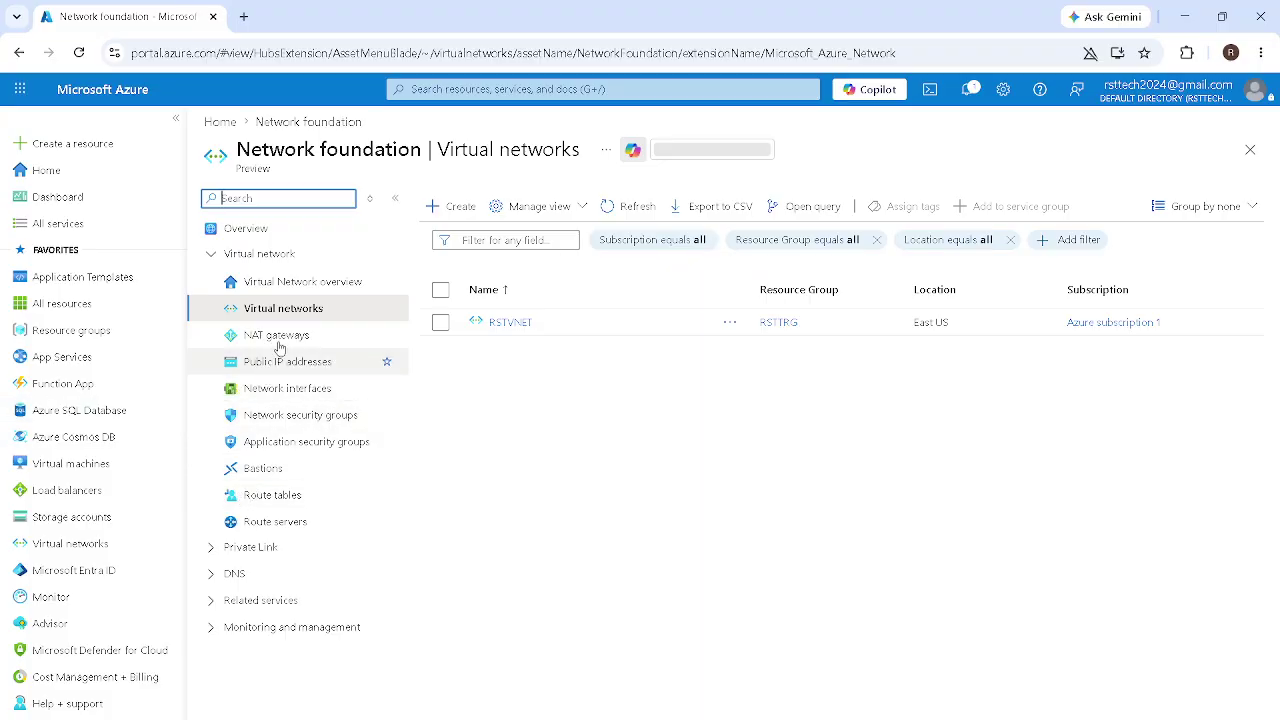
{"action": "left_click", "coordinate": [512, 324]}
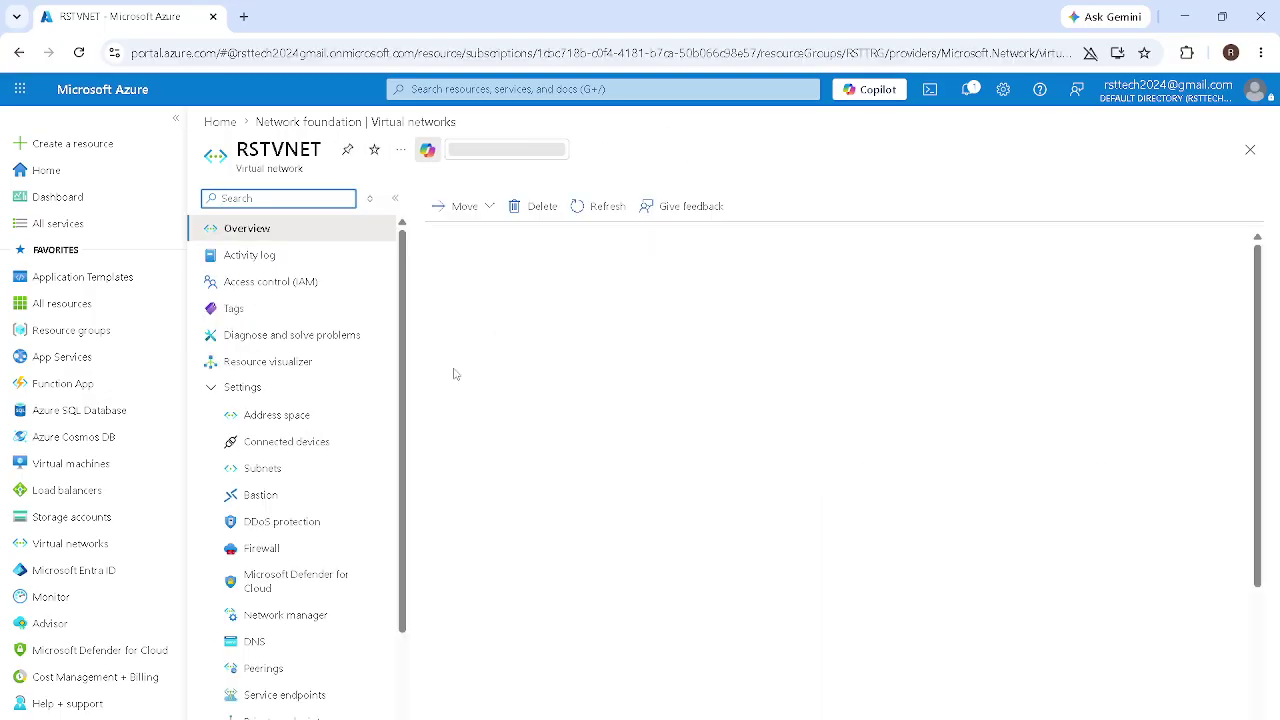
Step: Examine RSTVNET's Network manager settings, including its connectivity configurations and security admin configurations
{"action": "left_click", "coordinate": [290, 615]}
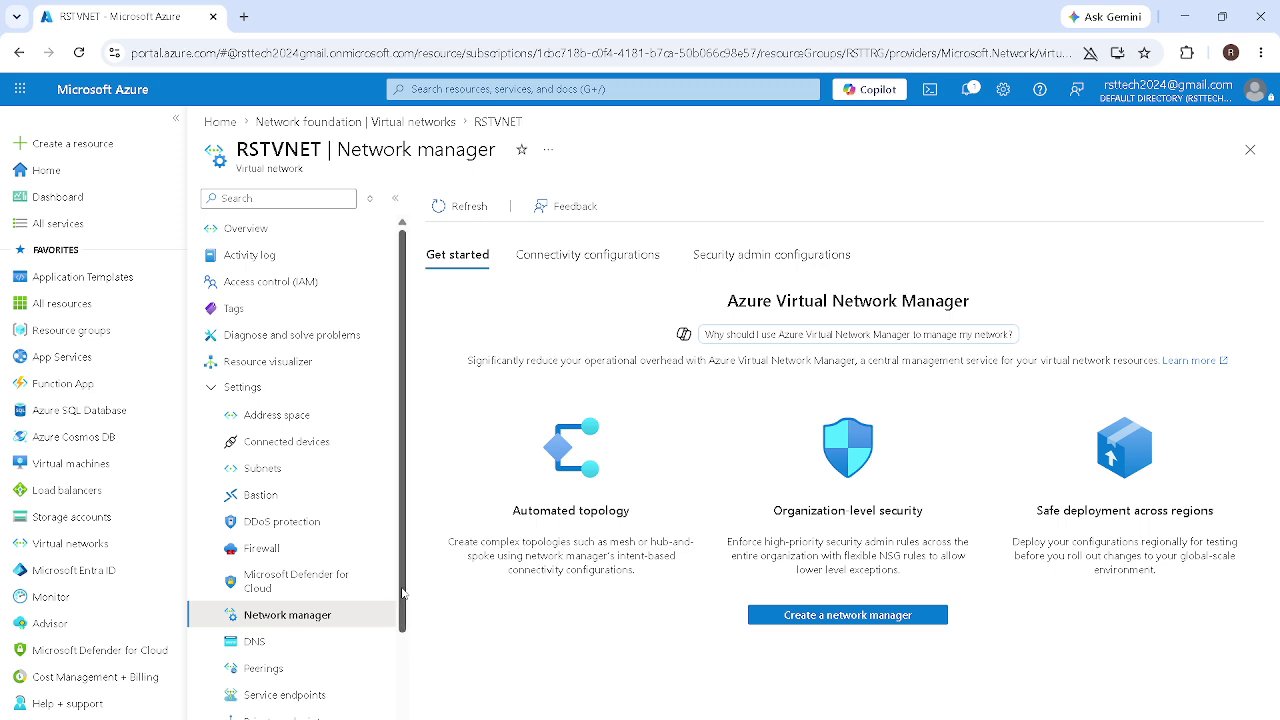
{"action": "scroll", "coordinate": [403, 594], "scroll_direction": "down", "scroll_amount": 1}
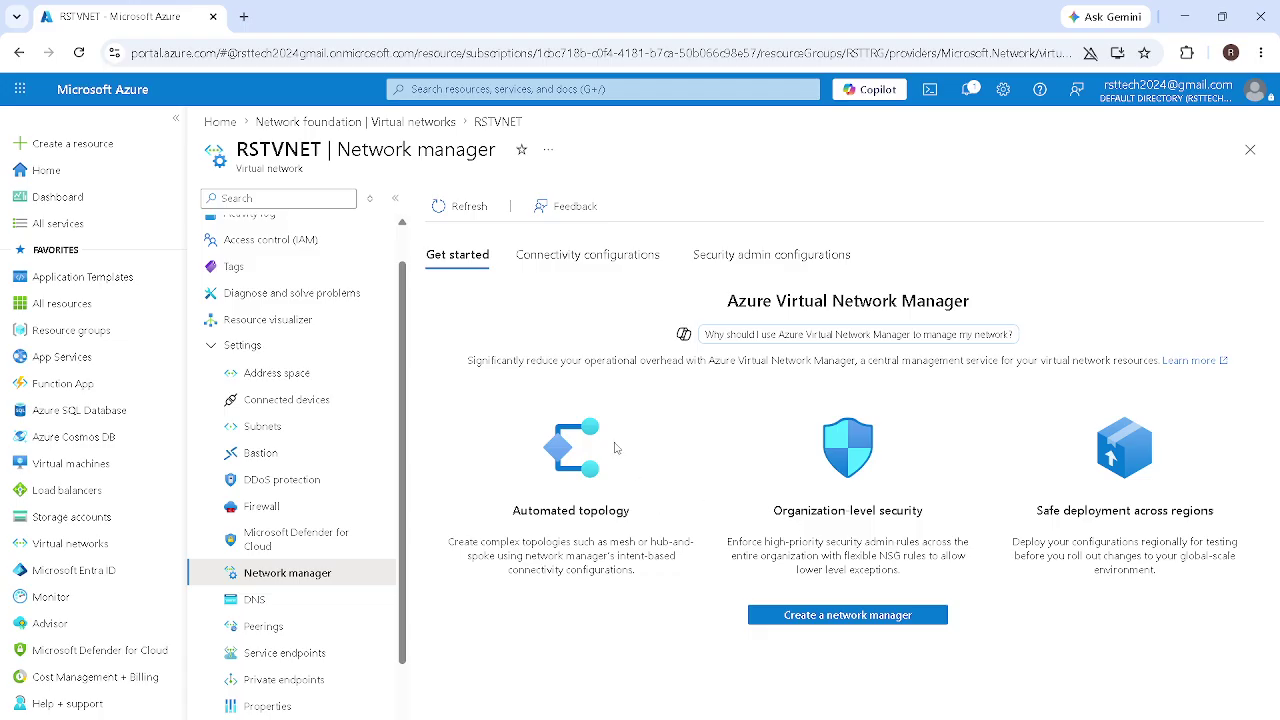
{"action": "left_click", "coordinate": [583, 257]}
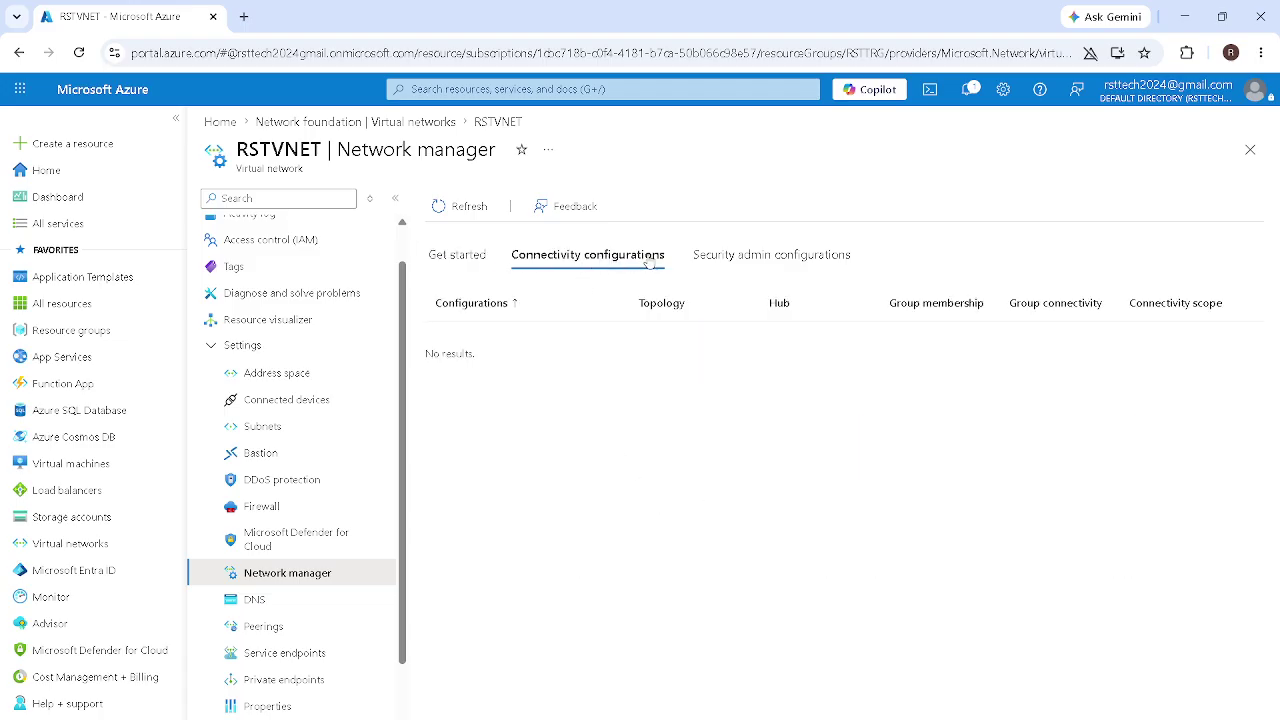
{"action": "left_click", "coordinate": [743, 262]}
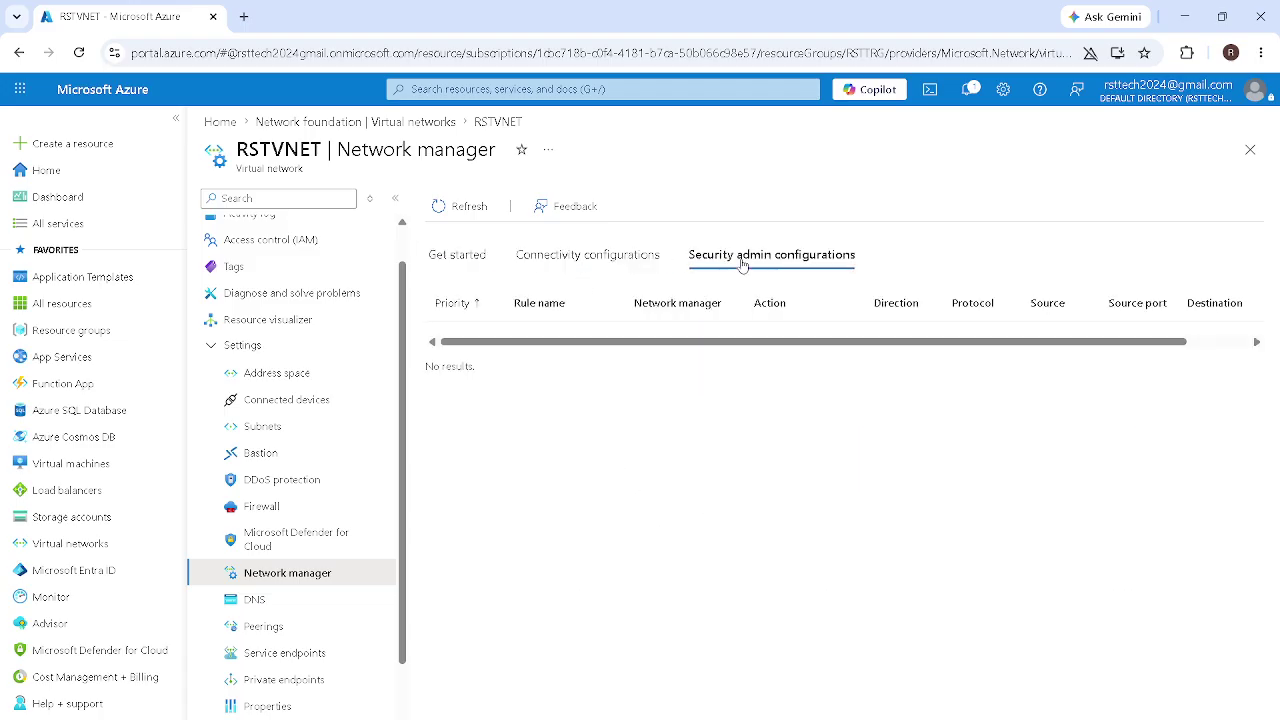
{"action": "left_click", "coordinate": [565, 266]}
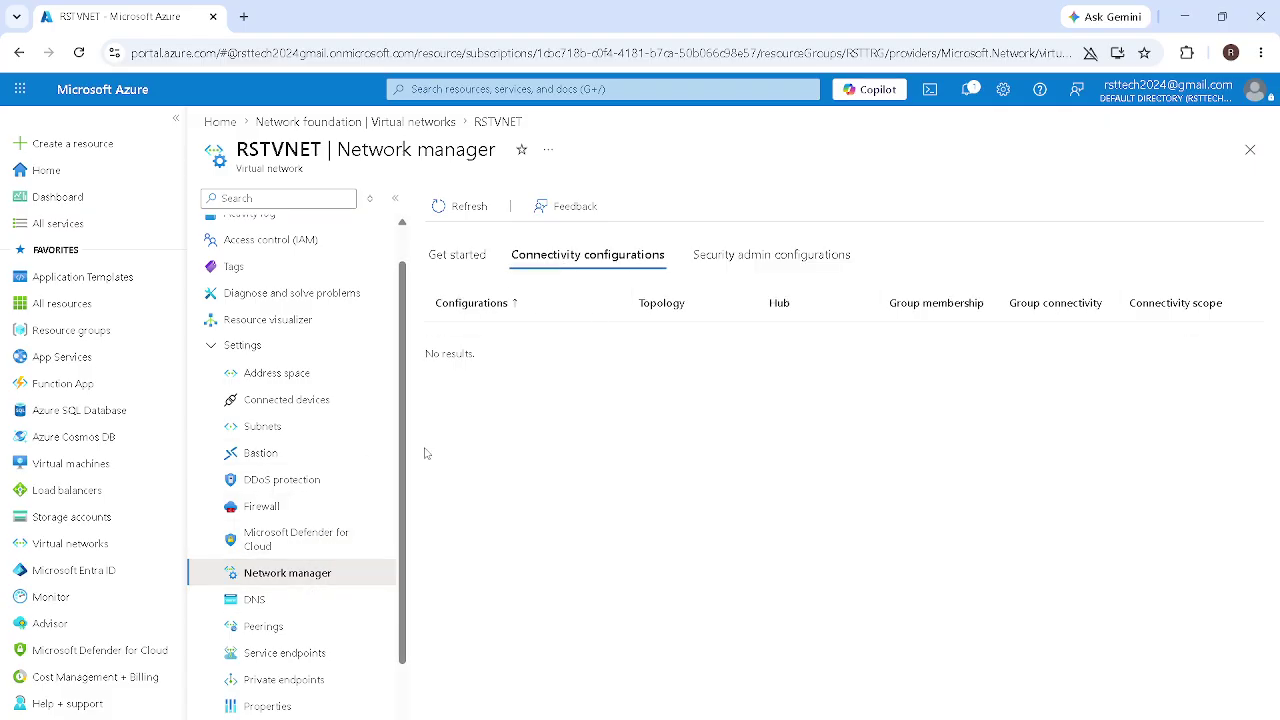
Step: Examine RSTVNET's DNS settings and the available DNS server choices, closing them without a change
{"action": "left_click", "coordinate": [301, 608]}
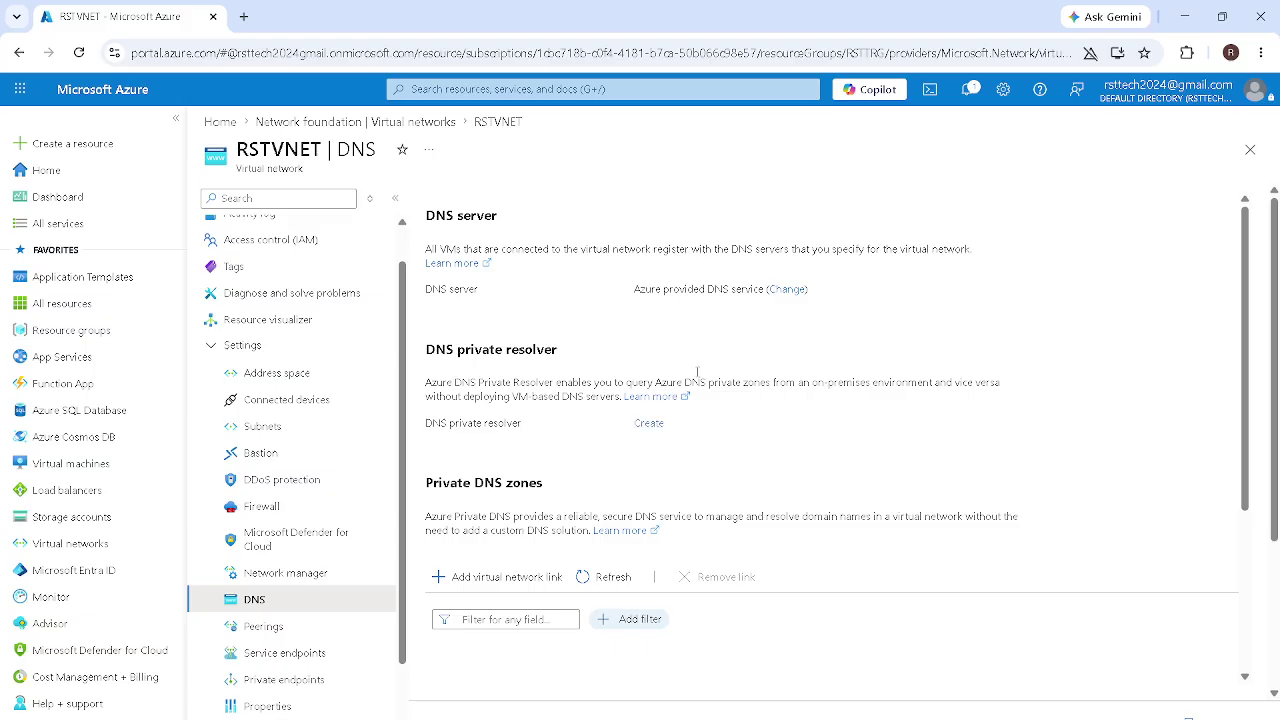
{"action": "left_click", "coordinate": [788, 289]}
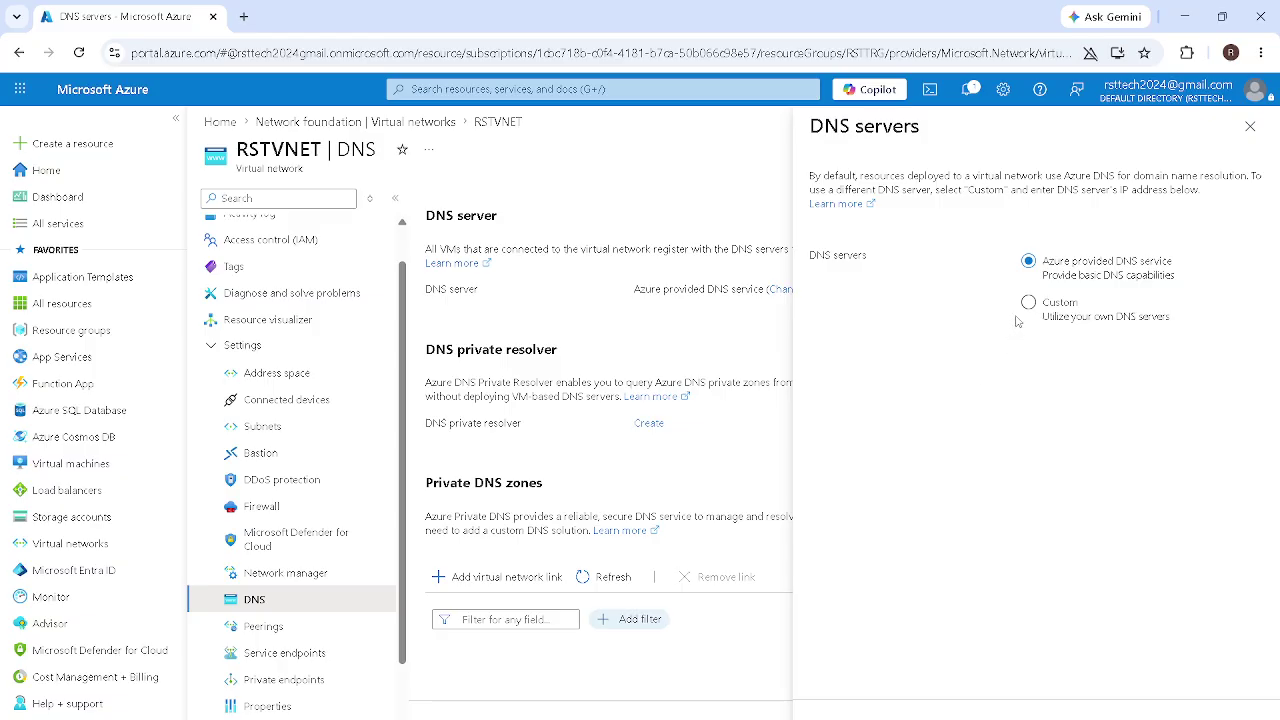
{"action": "left_click", "coordinate": [1248, 134]}
Step: Examine RSTVNET's peerings, service endpoints and private endpoints
{"action": "left_click", "coordinate": [281, 630]}
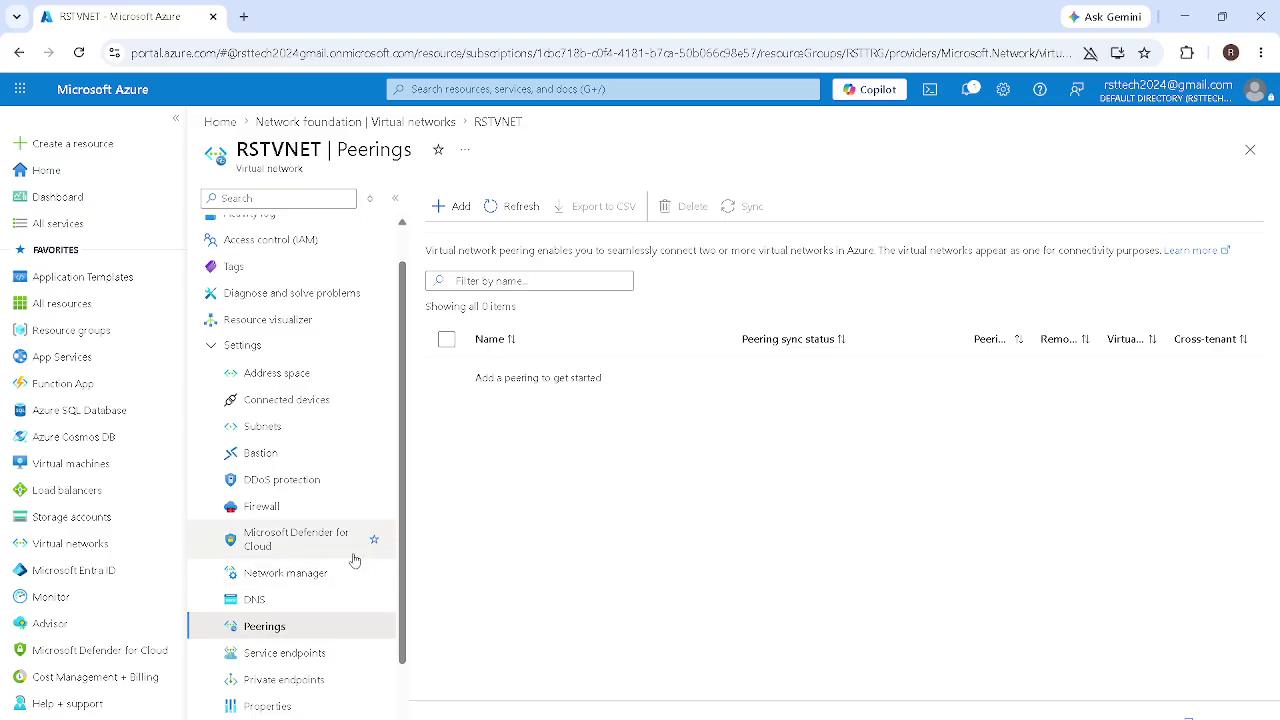
{"action": "scroll", "coordinate": [403, 538], "scroll_direction": "down", "scroll_amount": 2}
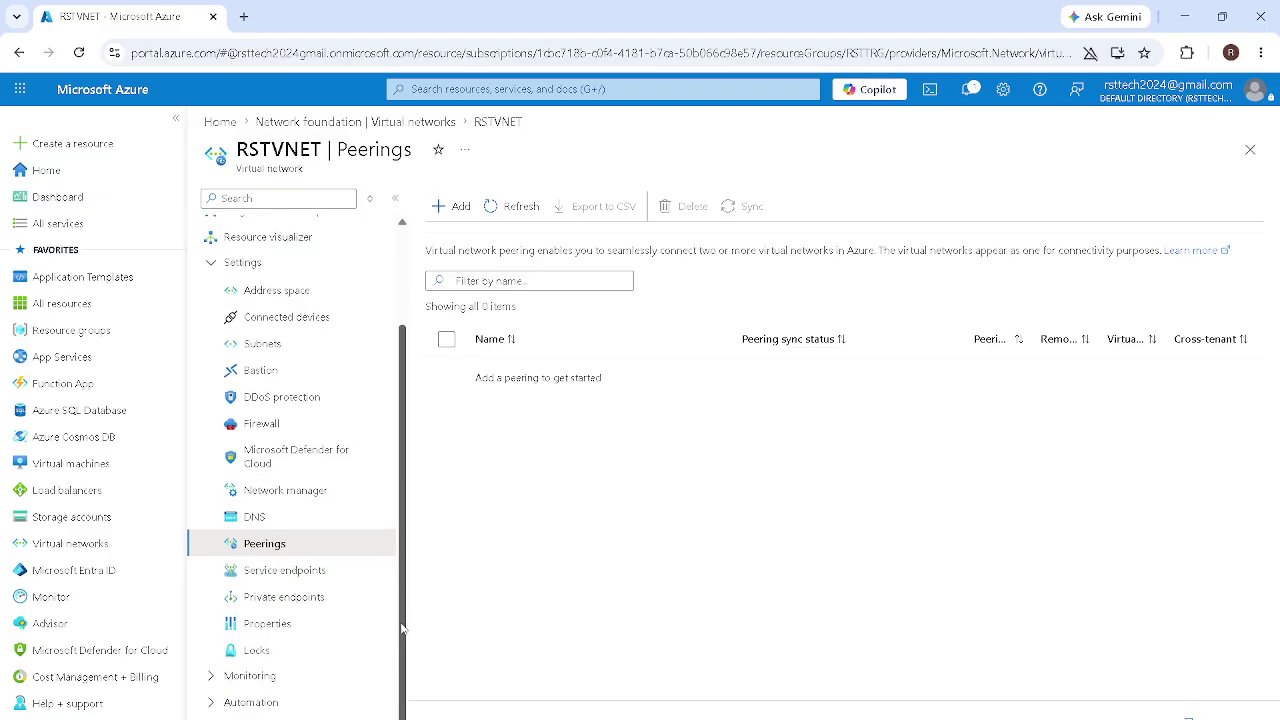
{"action": "left_click", "coordinate": [288, 578]}
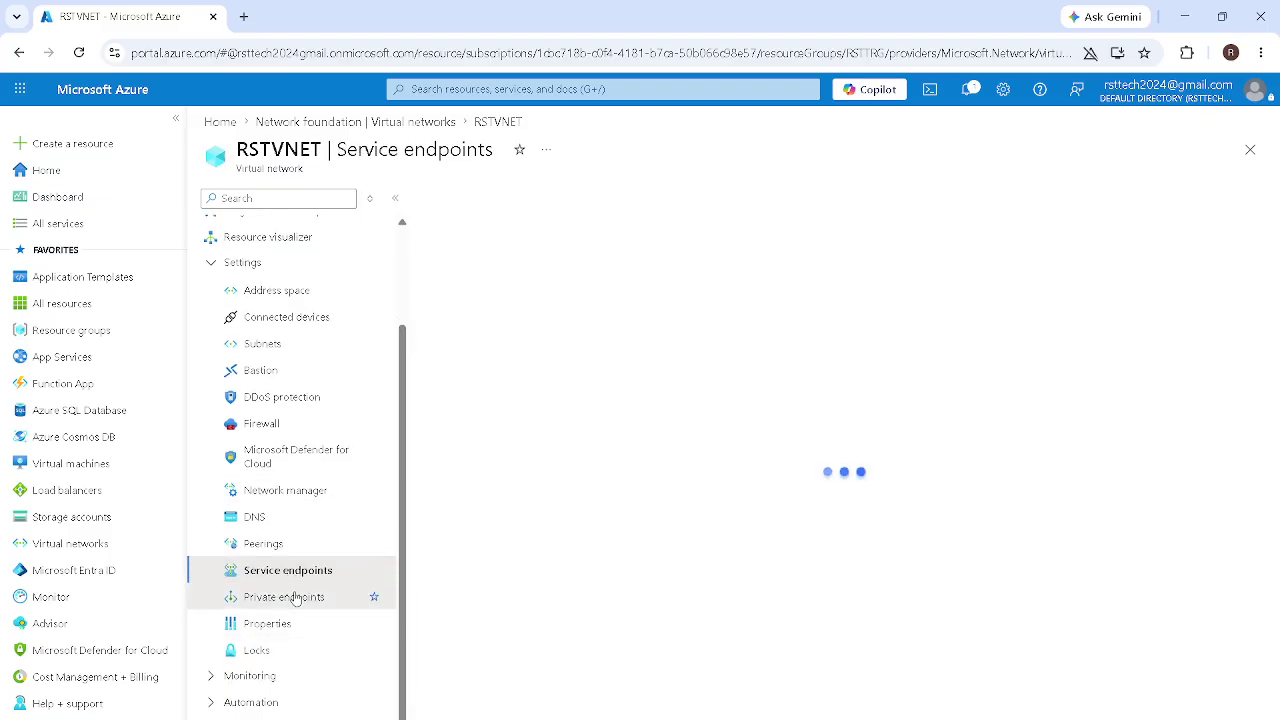
{"action": "left_click", "coordinate": [298, 597]}
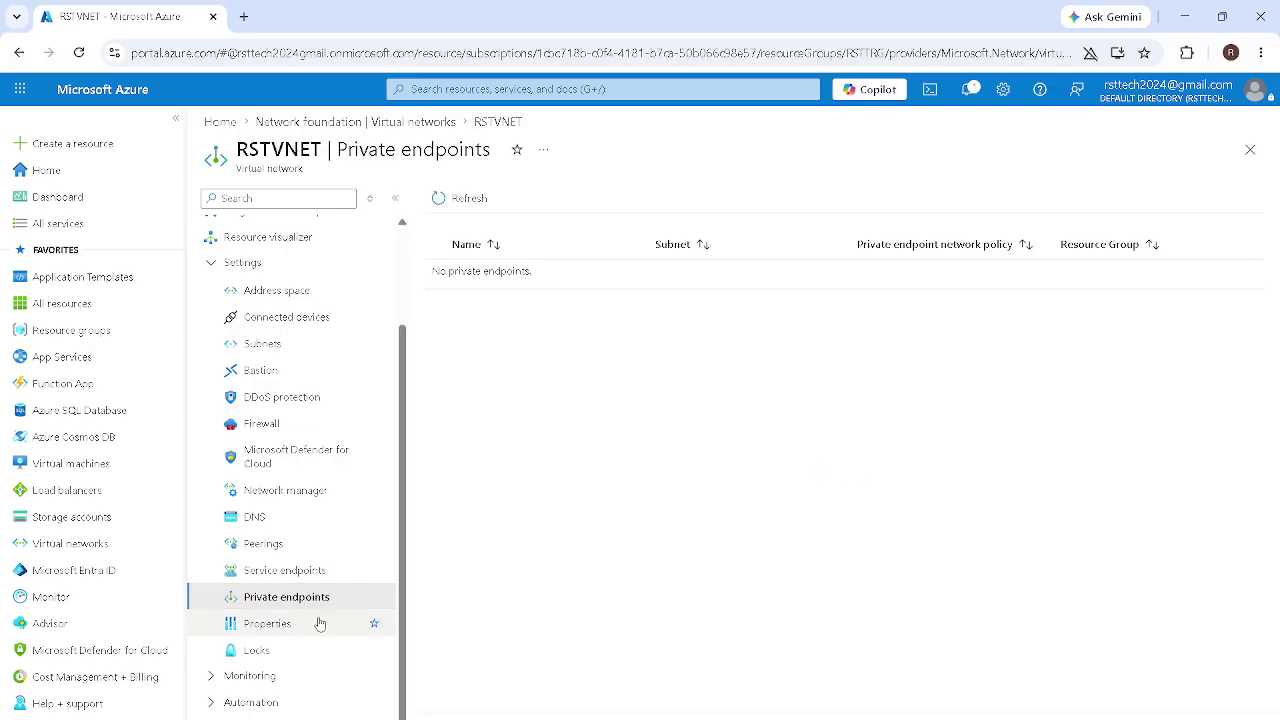
Step: Examine RSTVNET's properties, highlighting the full resource ID and the resource GUID
{"action": "left_click", "coordinate": [269, 627]}
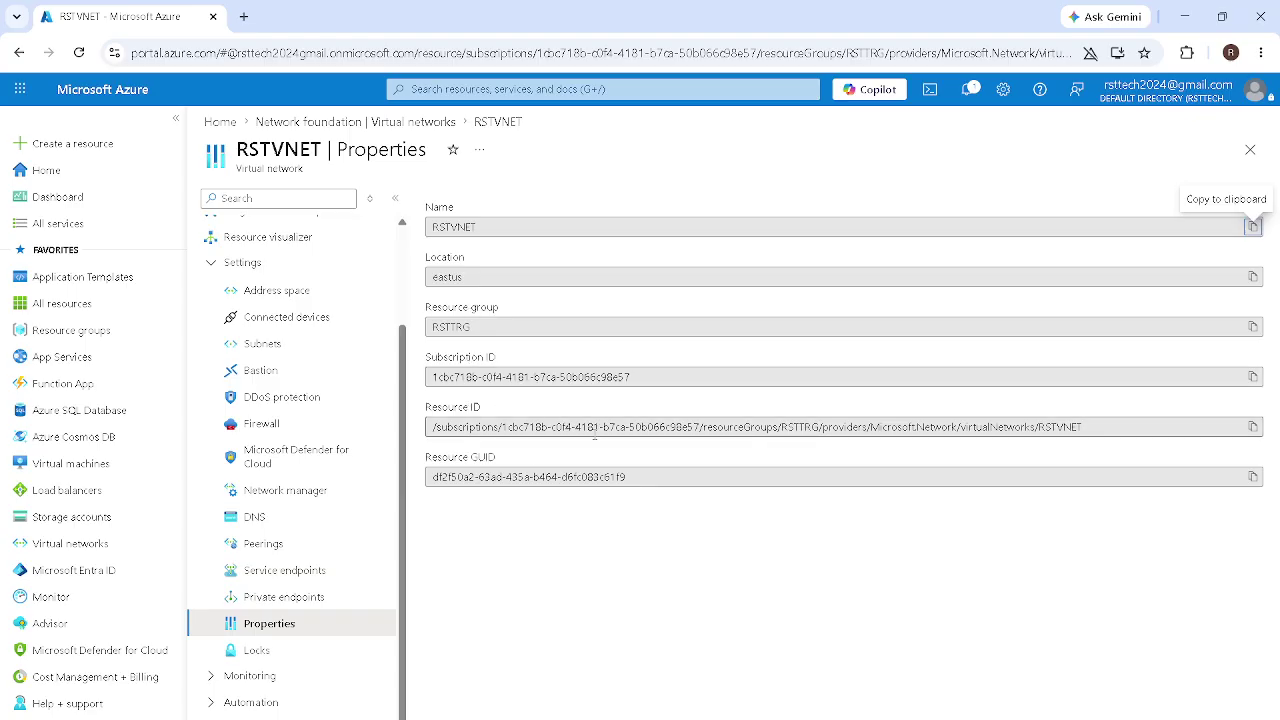
{"action": "left_click_drag", "start_coordinate": [1108, 427], "coordinate": [499, 424]}
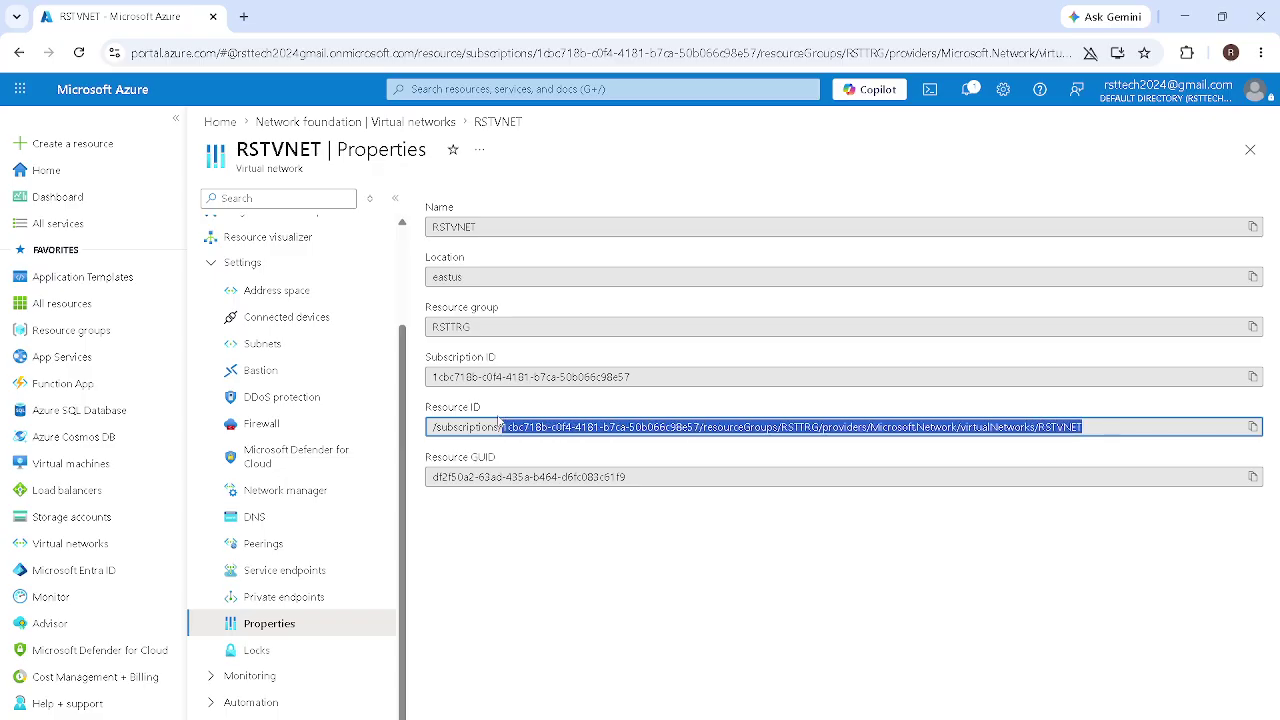
{"action": "left_click", "coordinate": [623, 477]}
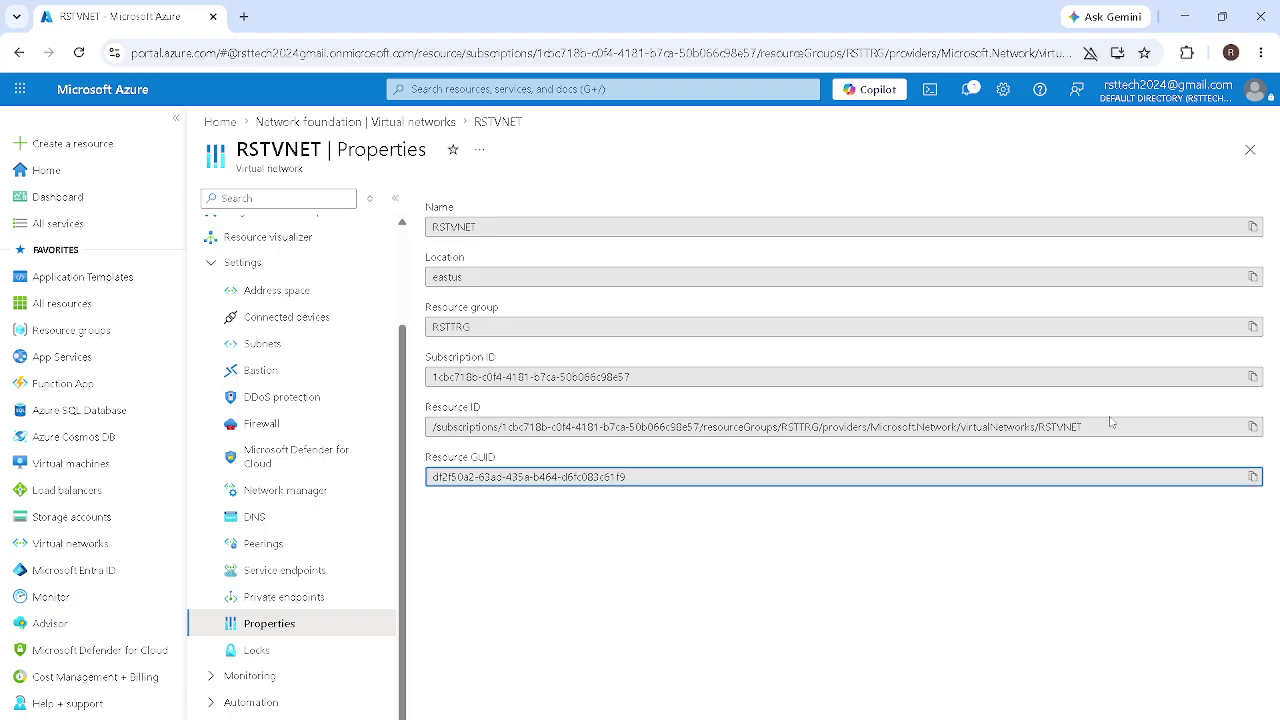
{"action": "left_click_drag", "start_coordinate": [1099, 427], "coordinate": [424, 427]}
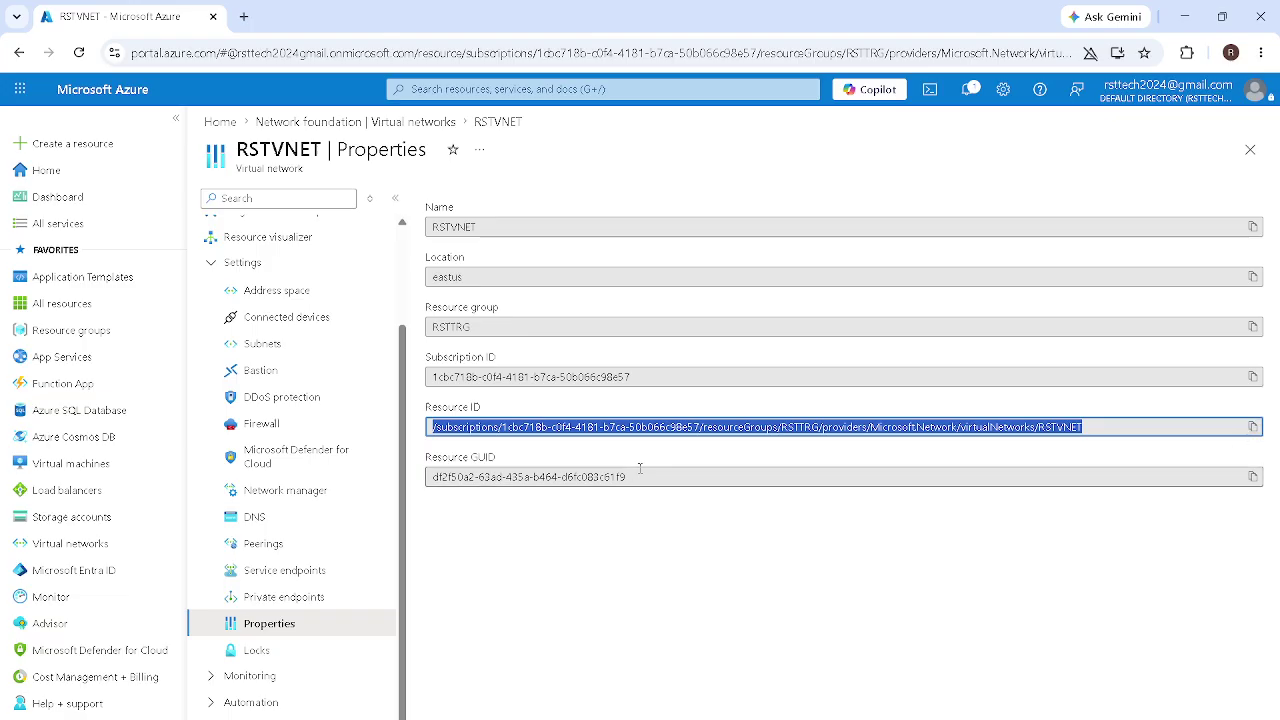
{"action": "left_click_drag", "start_coordinate": [622, 477], "coordinate": [418, 452]}
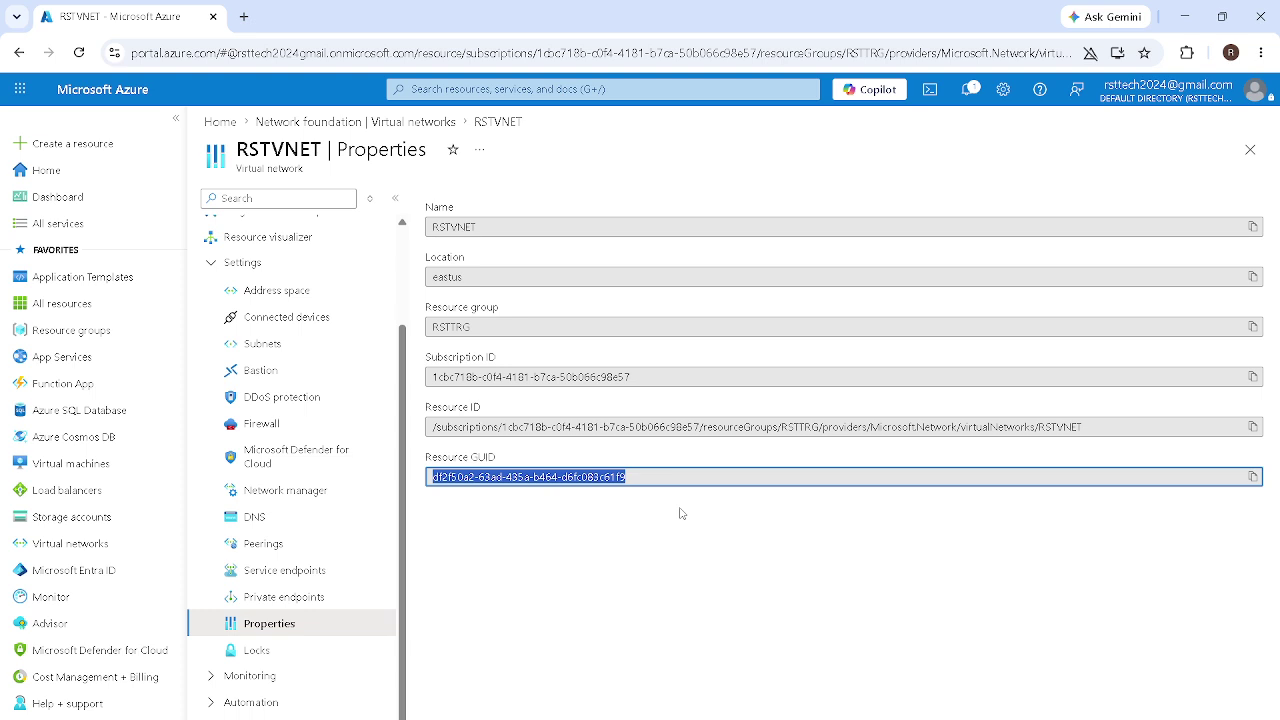
Step: Examine RSTVNET's locks and the name, lock type and notes options for a new lock, then cancel it
{"action": "left_click", "coordinate": [272, 652]}
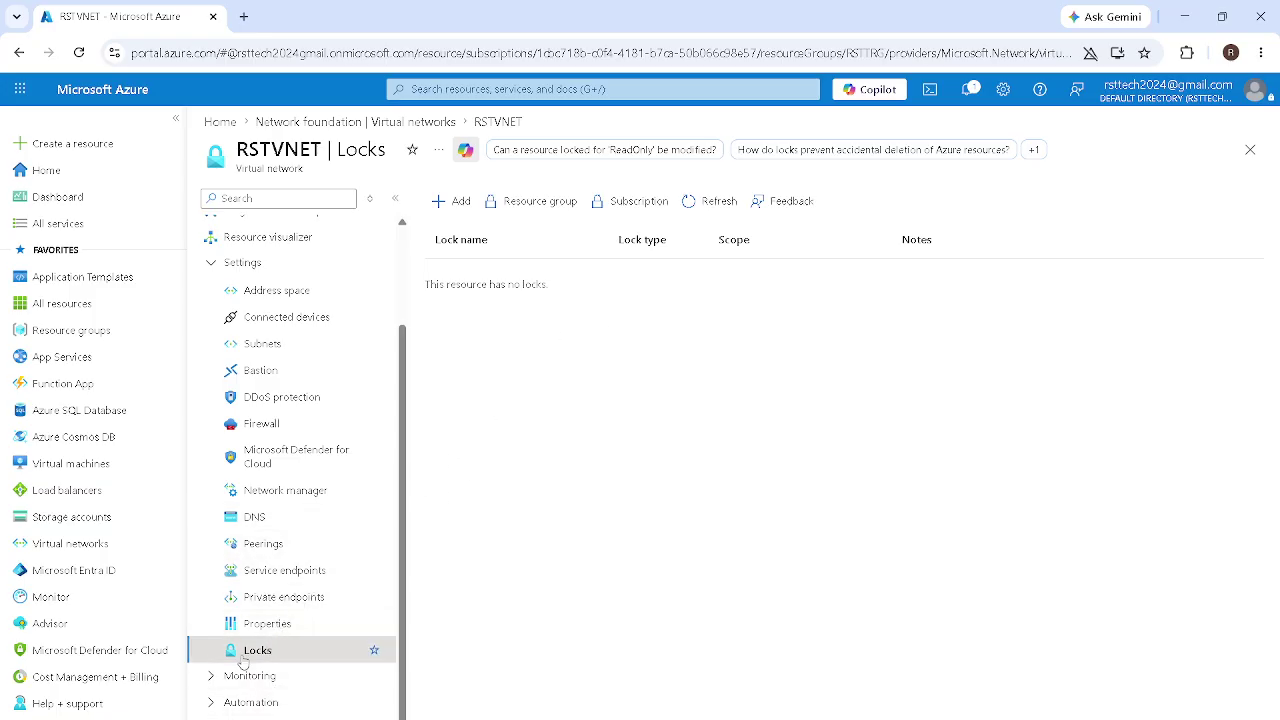
{"action": "left_click", "coordinate": [455, 202]}
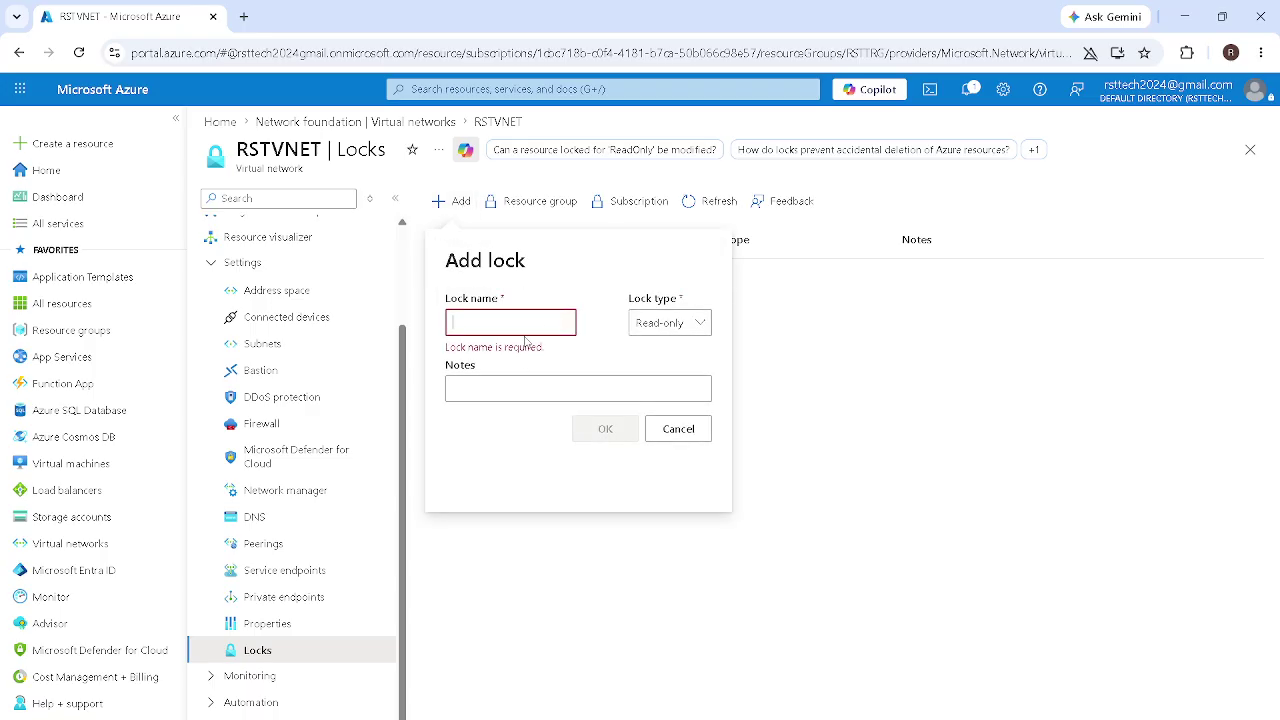
{"action": "left_click", "coordinate": [671, 325]}
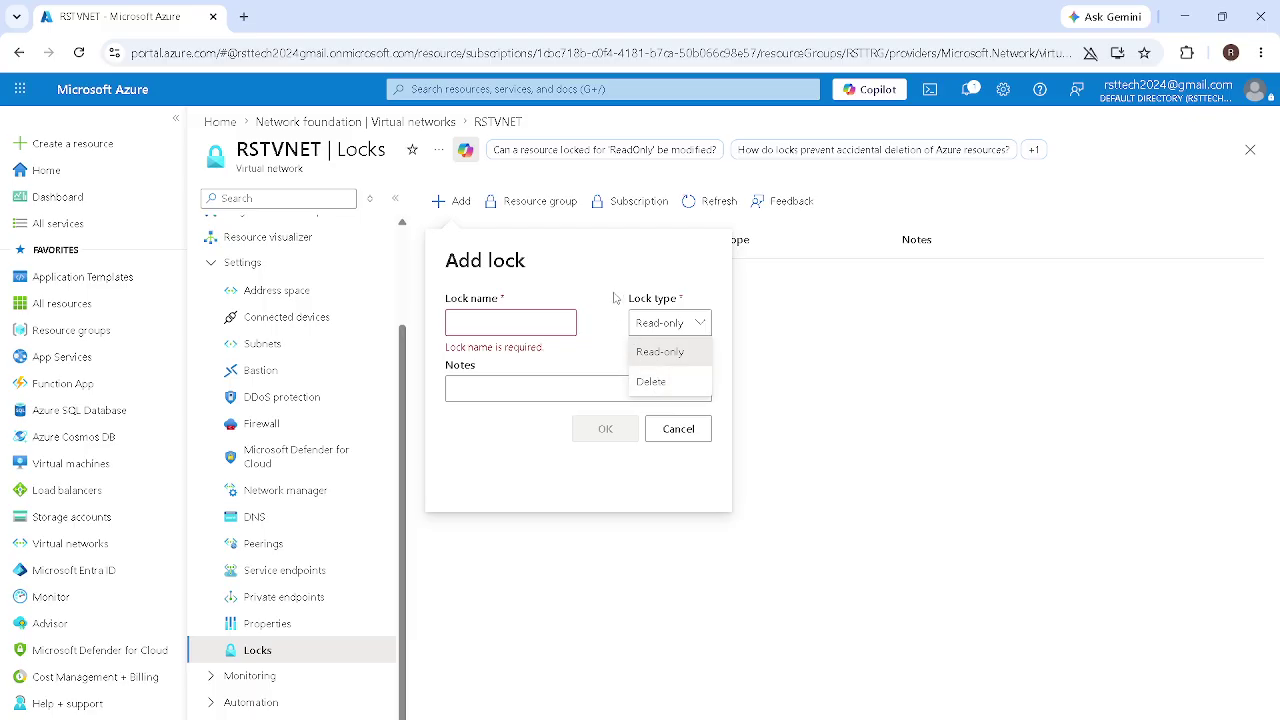
{"action": "left_click", "coordinate": [598, 266]}
{"action": "left_click", "coordinate": [520, 388]}
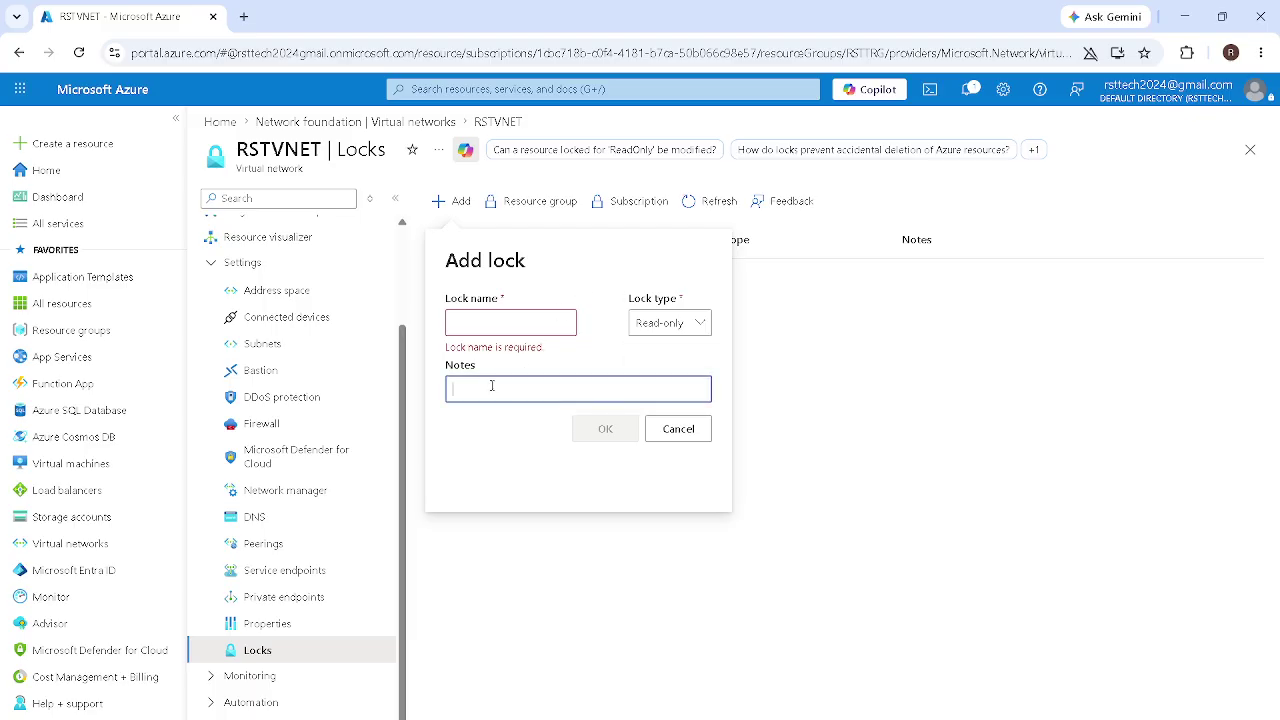
{"action": "left_click", "coordinate": [678, 429]}
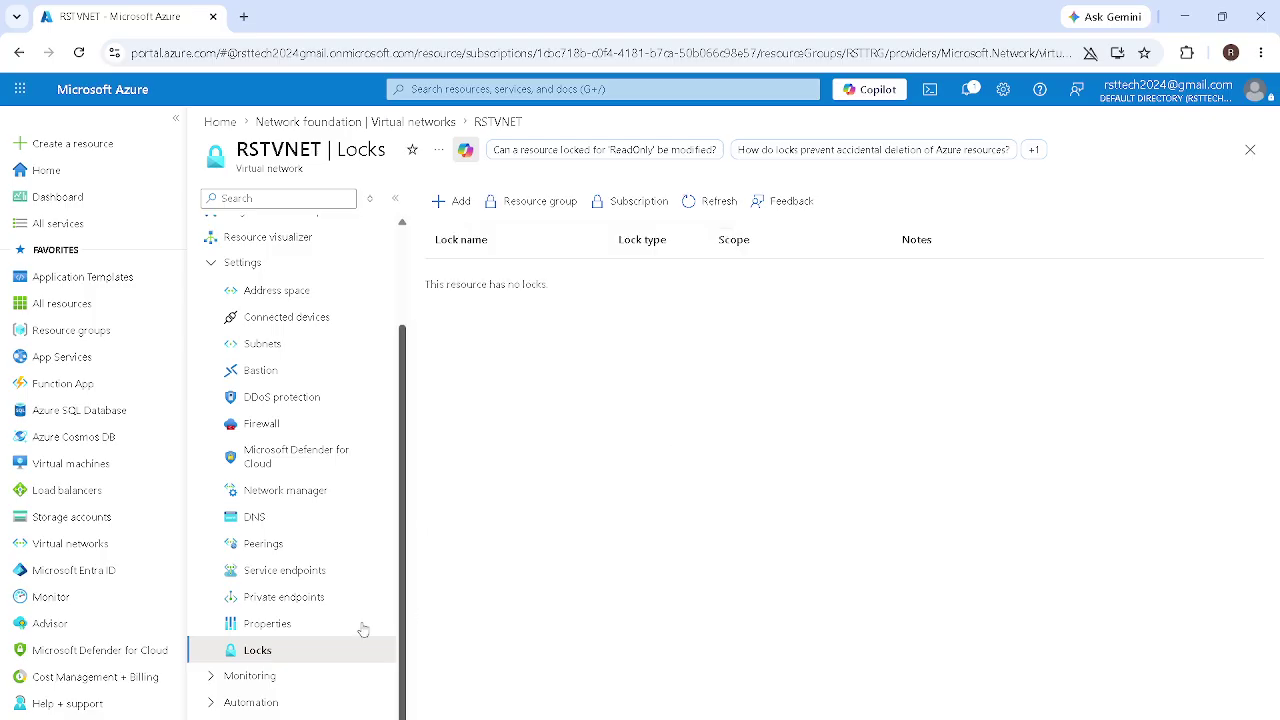
Step: Examine RSTVNET's monitoring alerts, metrics and diagnostic settings
{"action": "left_click", "coordinate": [211, 677]}
{"action": "scroll", "coordinate": [286, 620], "scroll_direction": "down", "scroll_amount": 2}
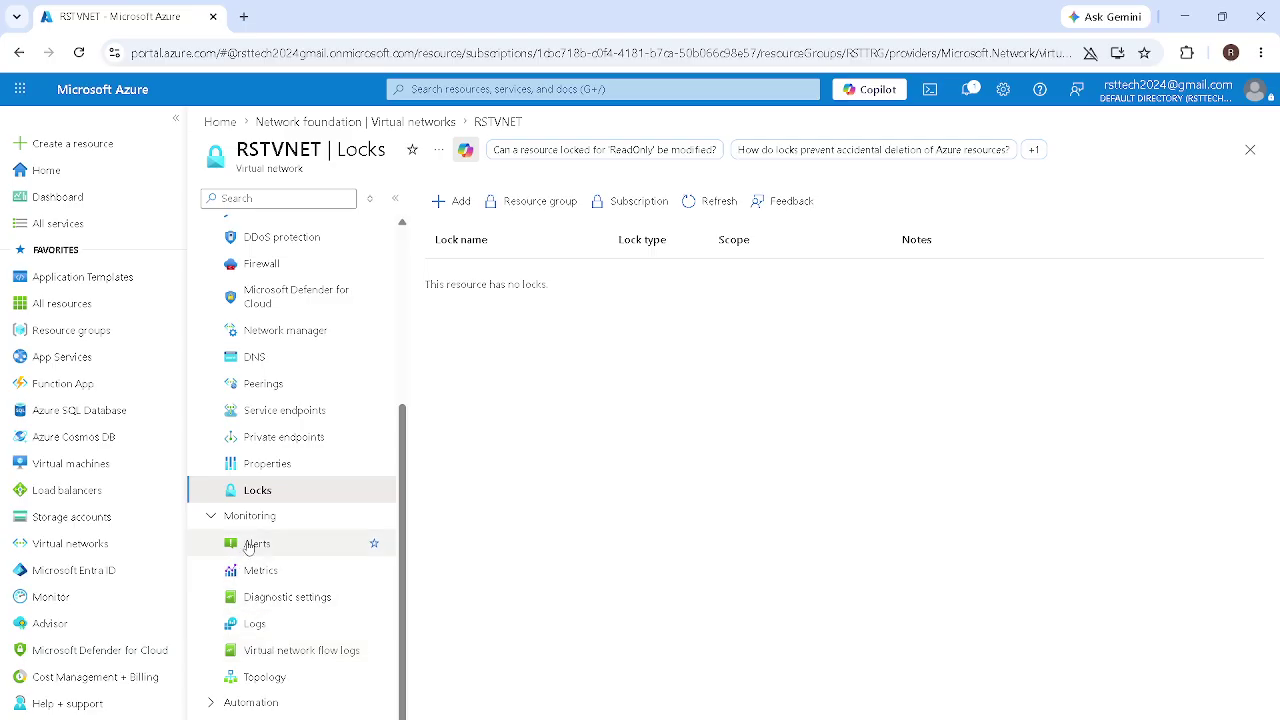
{"action": "left_click", "coordinate": [250, 545]}
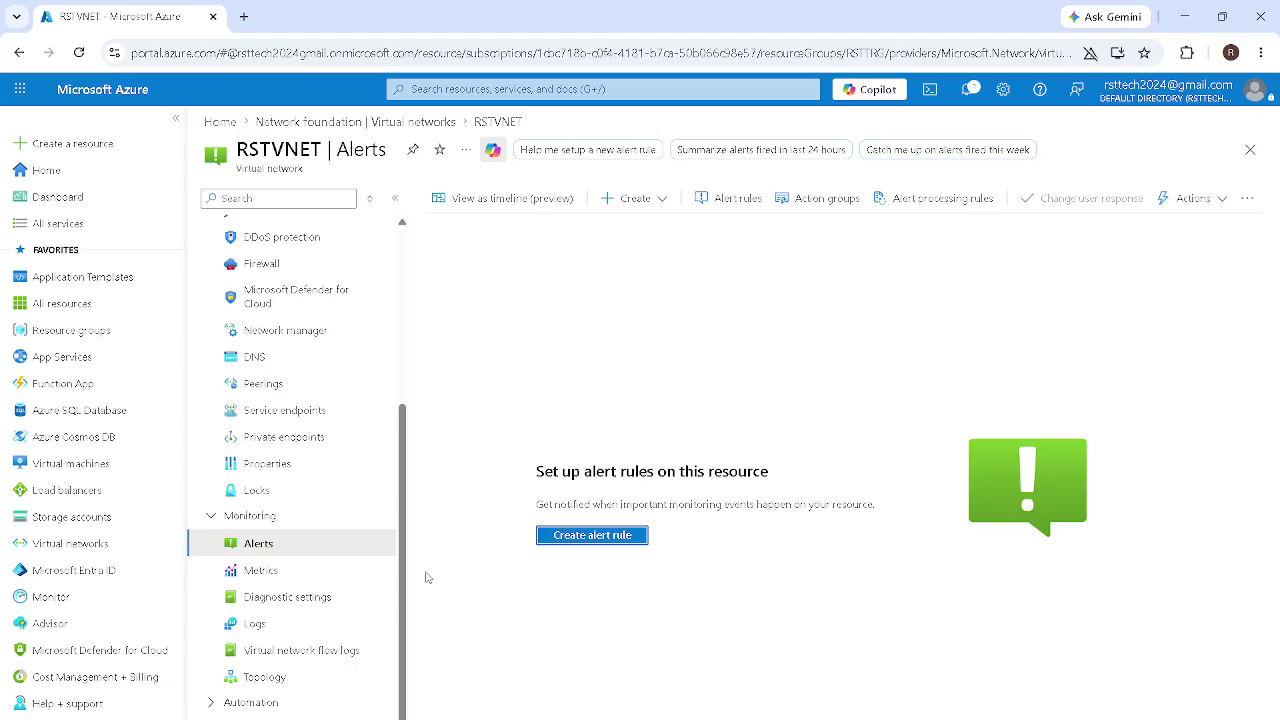
{"action": "left_click", "coordinate": [258, 572]}
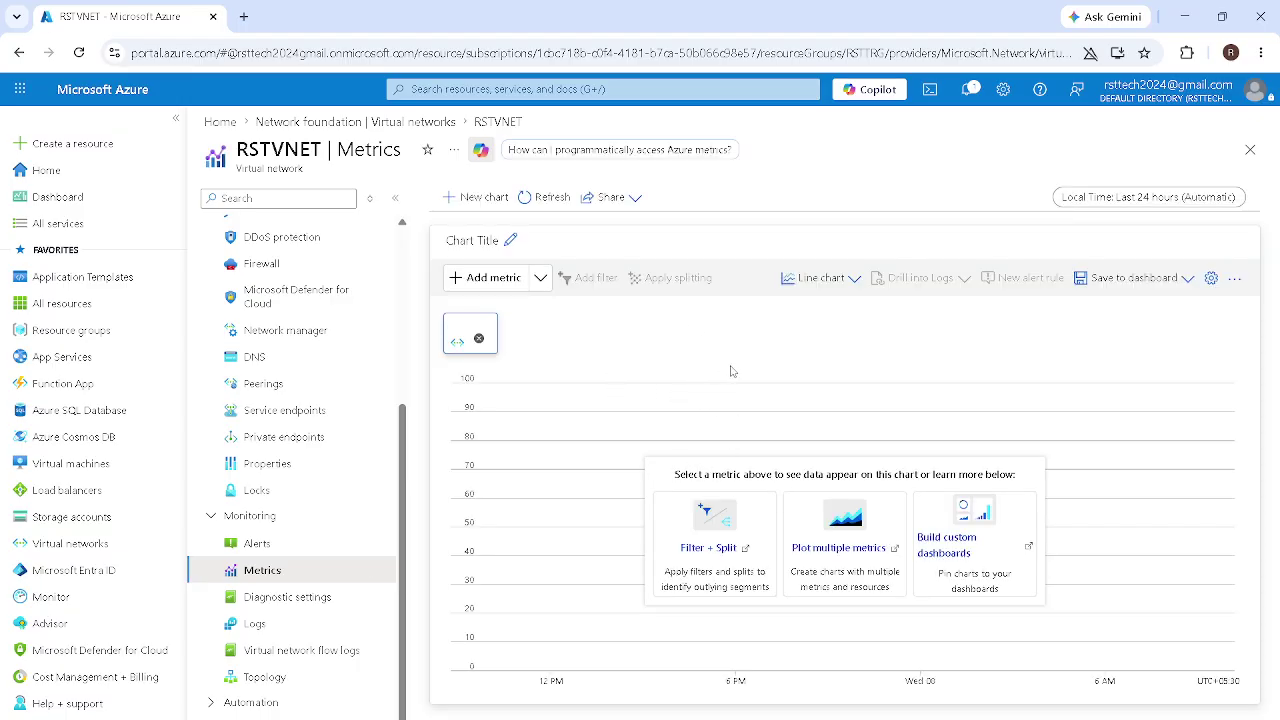
{"action": "left_click", "coordinate": [316, 600]}
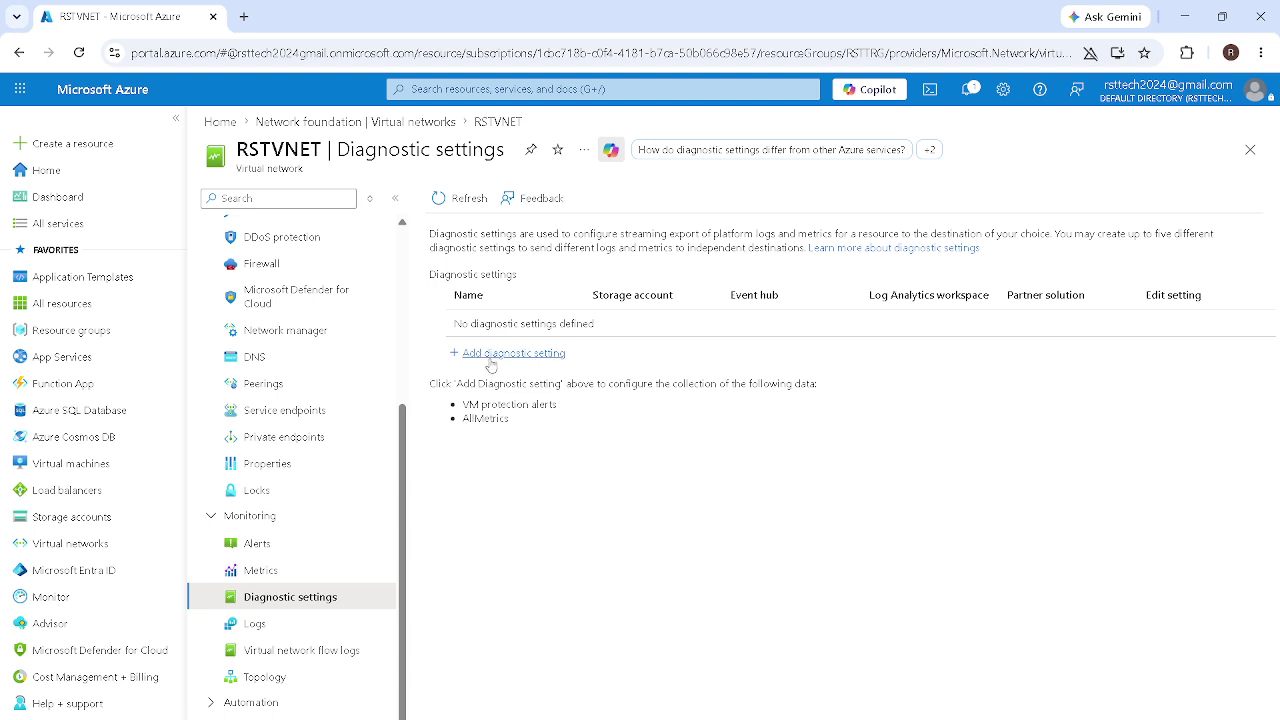
Step: Examine RSTVNET's logs and read through the Log Analytics introduction
{"action": "left_click", "coordinate": [253, 626]}
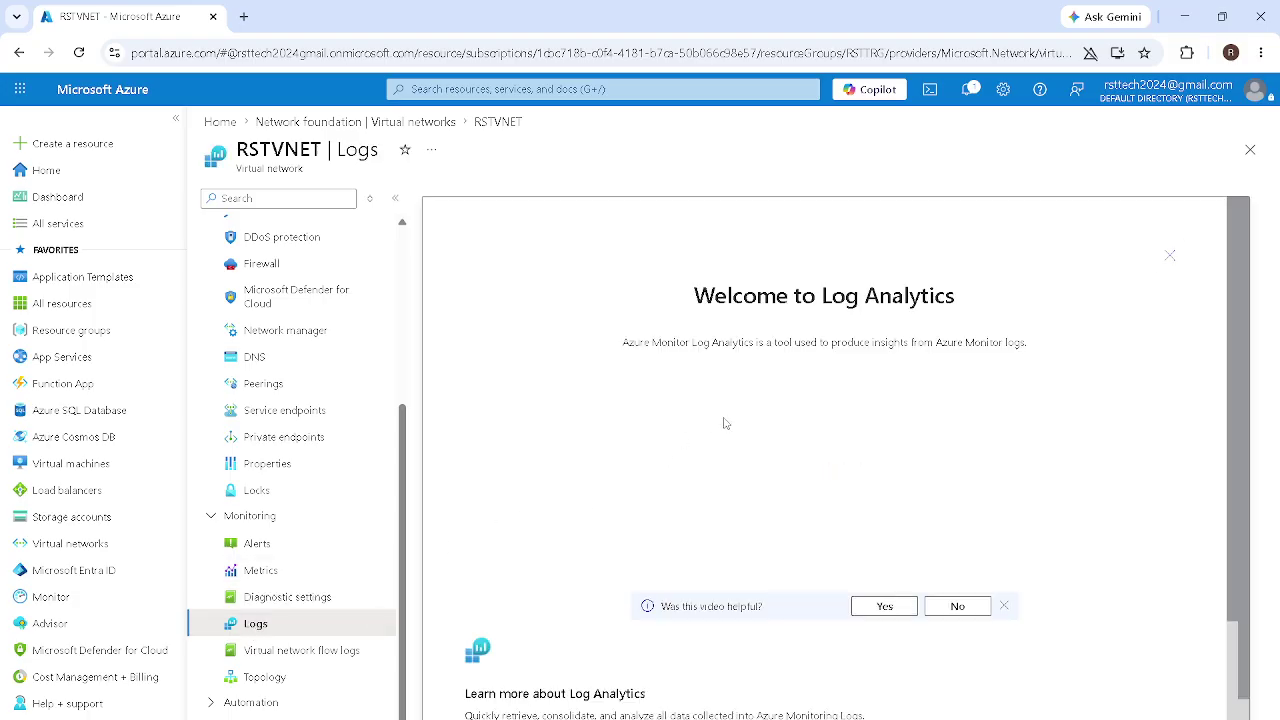
{"action": "scroll", "coordinate": [725, 423], "scroll_direction": "down", "scroll_amount": 1}
{"action": "scroll", "coordinate": [725, 421], "scroll_direction": "down", "scroll_amount": 1}
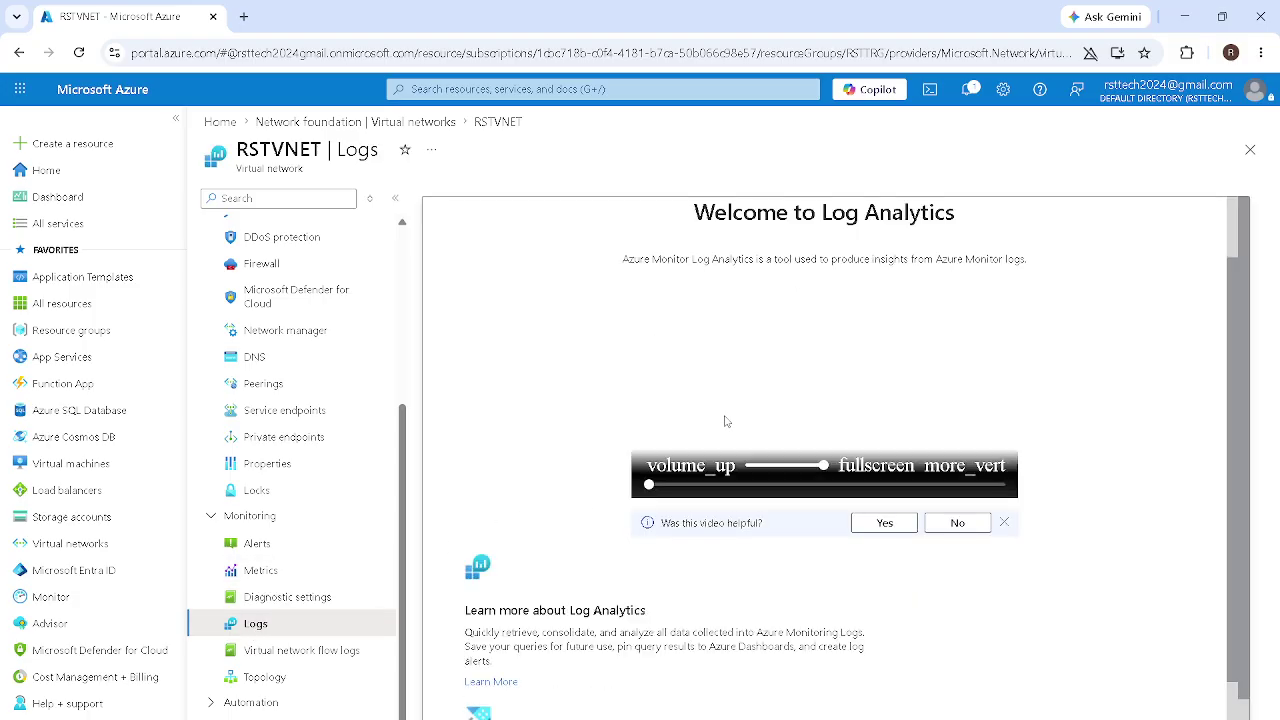
{"action": "scroll", "coordinate": [725, 421], "scroll_direction": "up", "scroll_amount": 1}
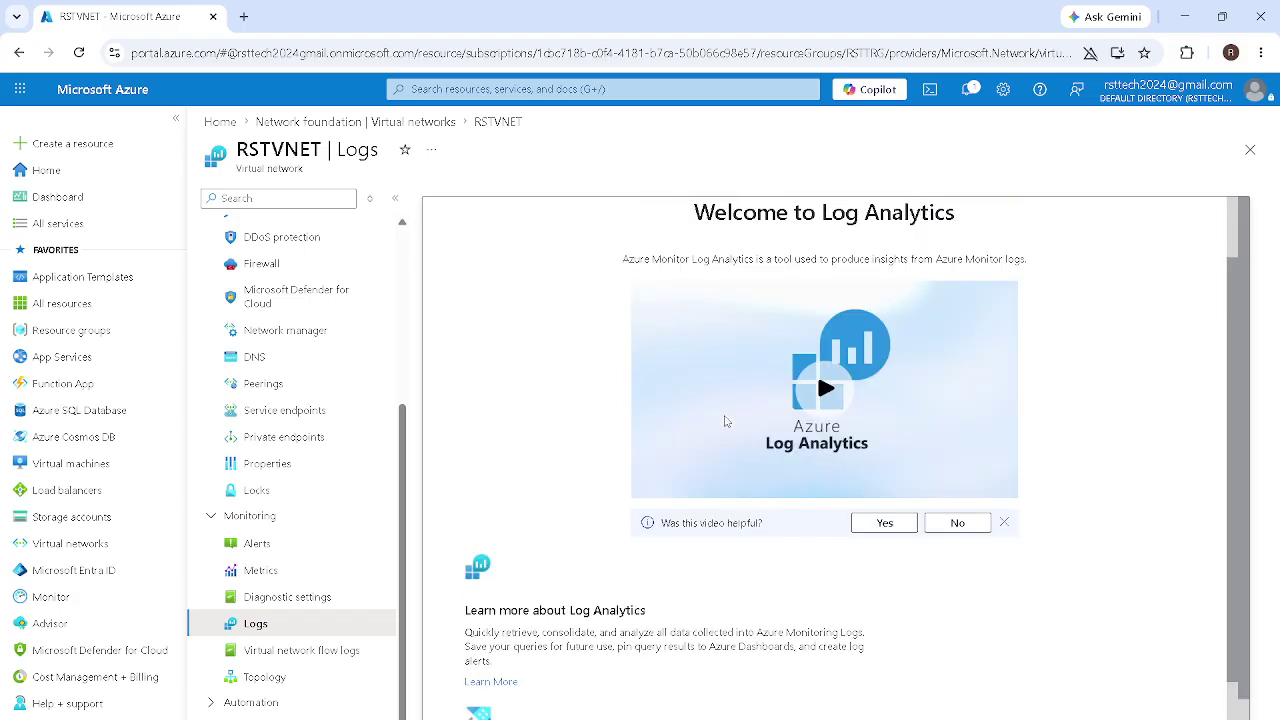
{"action": "scroll", "coordinate": [723, 420], "scroll_direction": "down", "scroll_amount": 2}
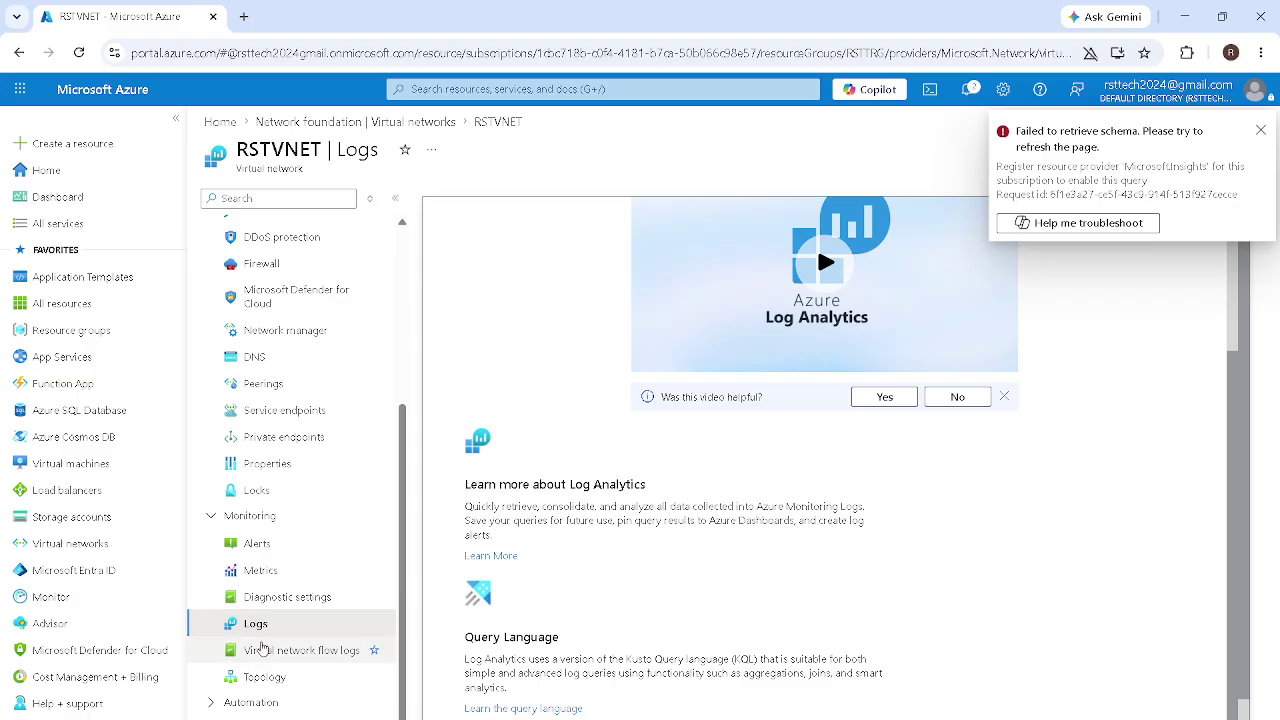
Step: Examine RSTVNET's virtual network flow logs and topology, and reveal the Automation options
{"action": "left_click", "coordinate": [256, 650]}
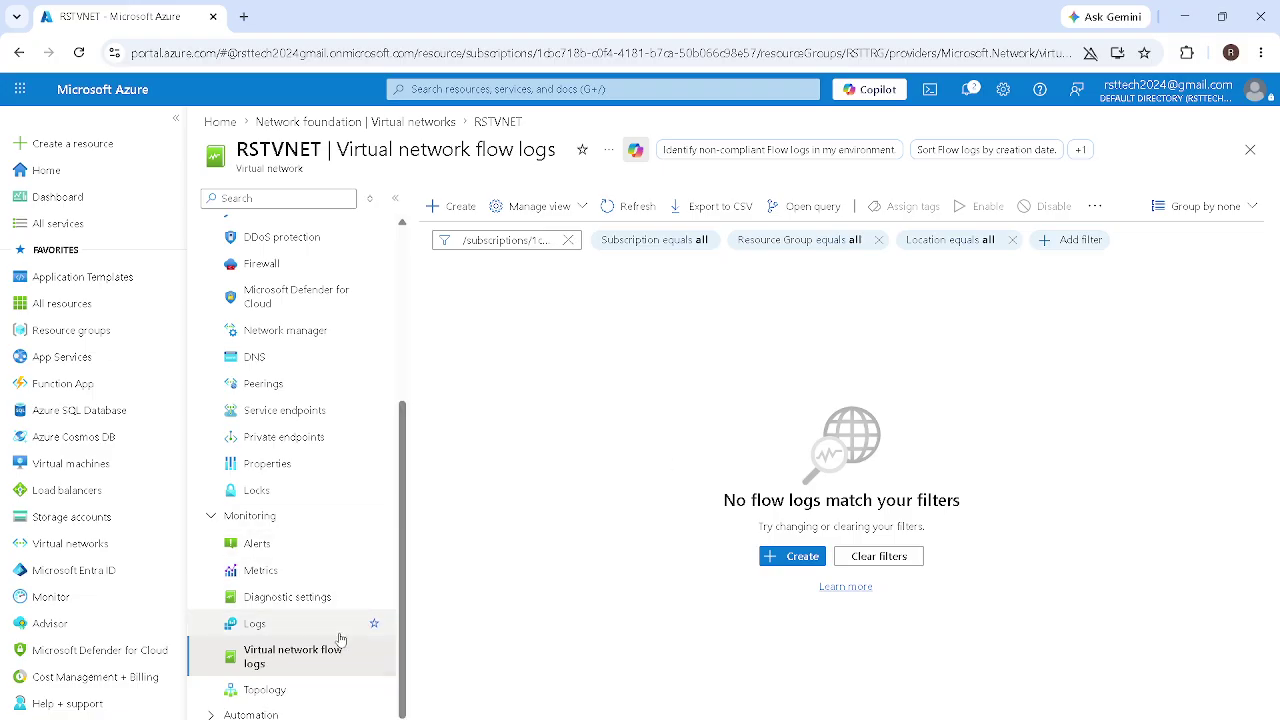
{"action": "left_click", "coordinate": [276, 690]}
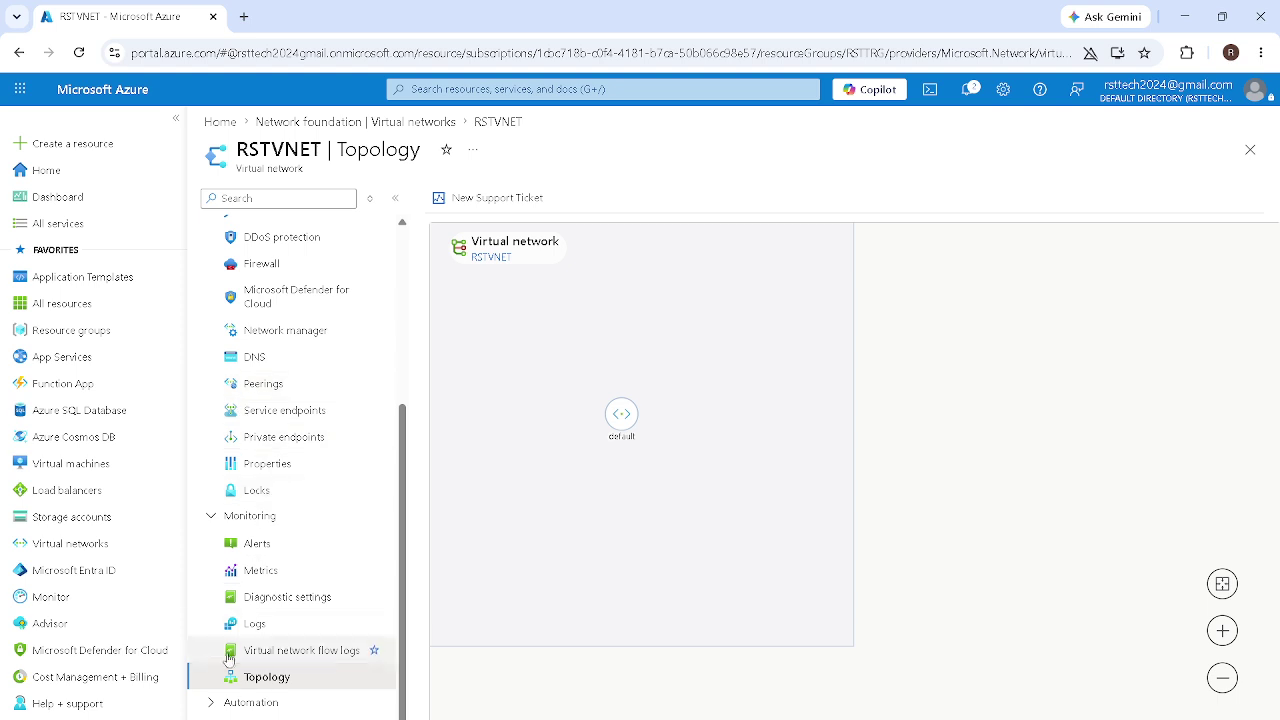
{"action": "left_click", "coordinate": [205, 702]}
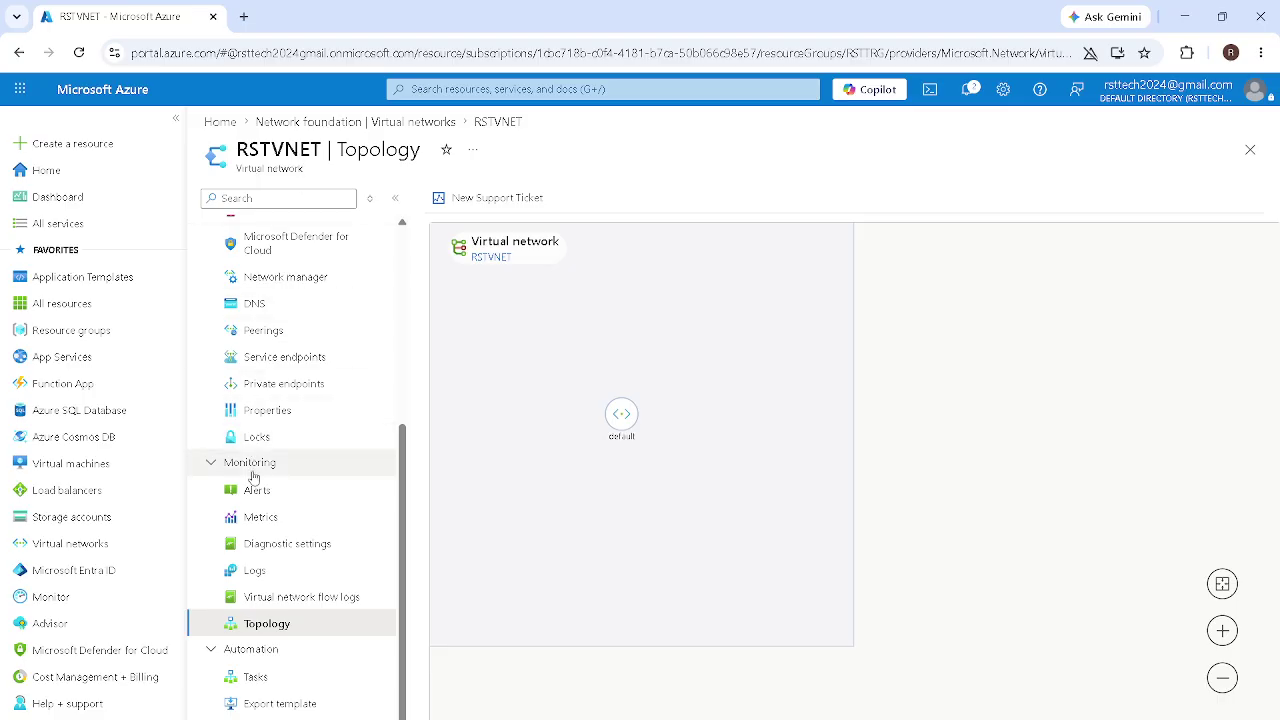
Step: Open RSTVNET's template export and examine the ARM template's parameters, variables, resources and JSON code
{"action": "left_click", "coordinate": [289, 703]}
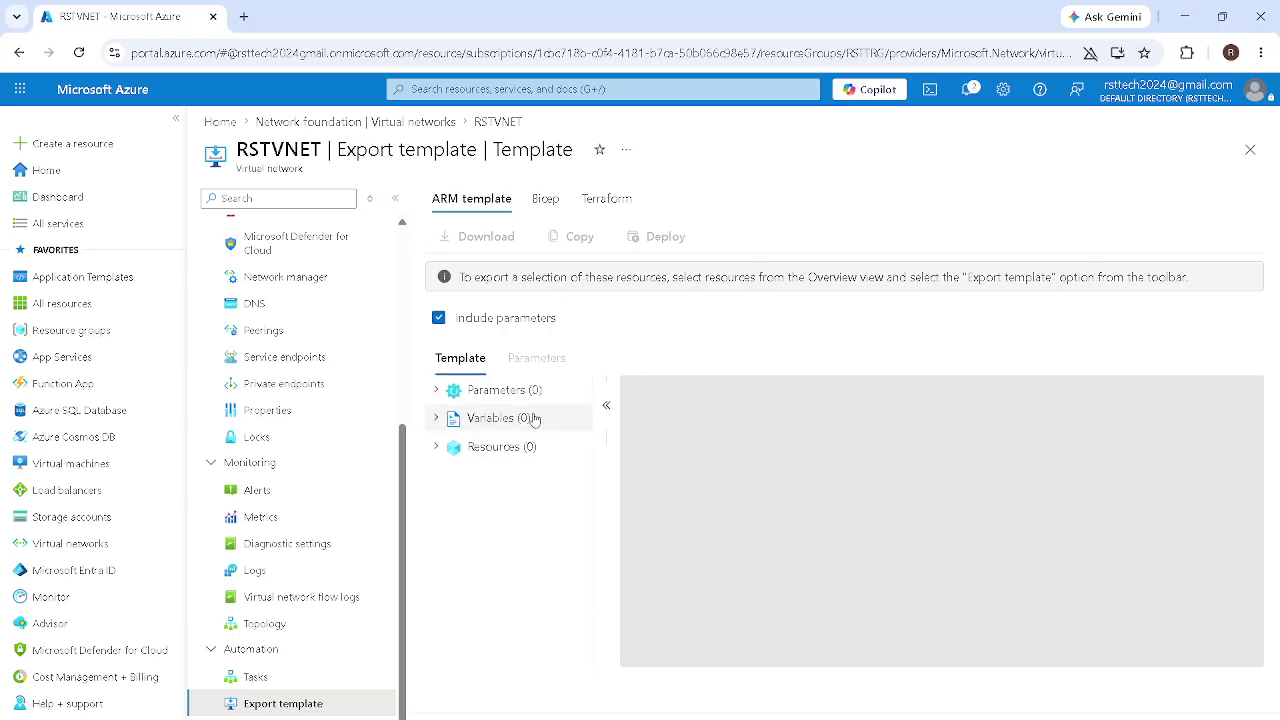
{"action": "left_click", "coordinate": [437, 392]}
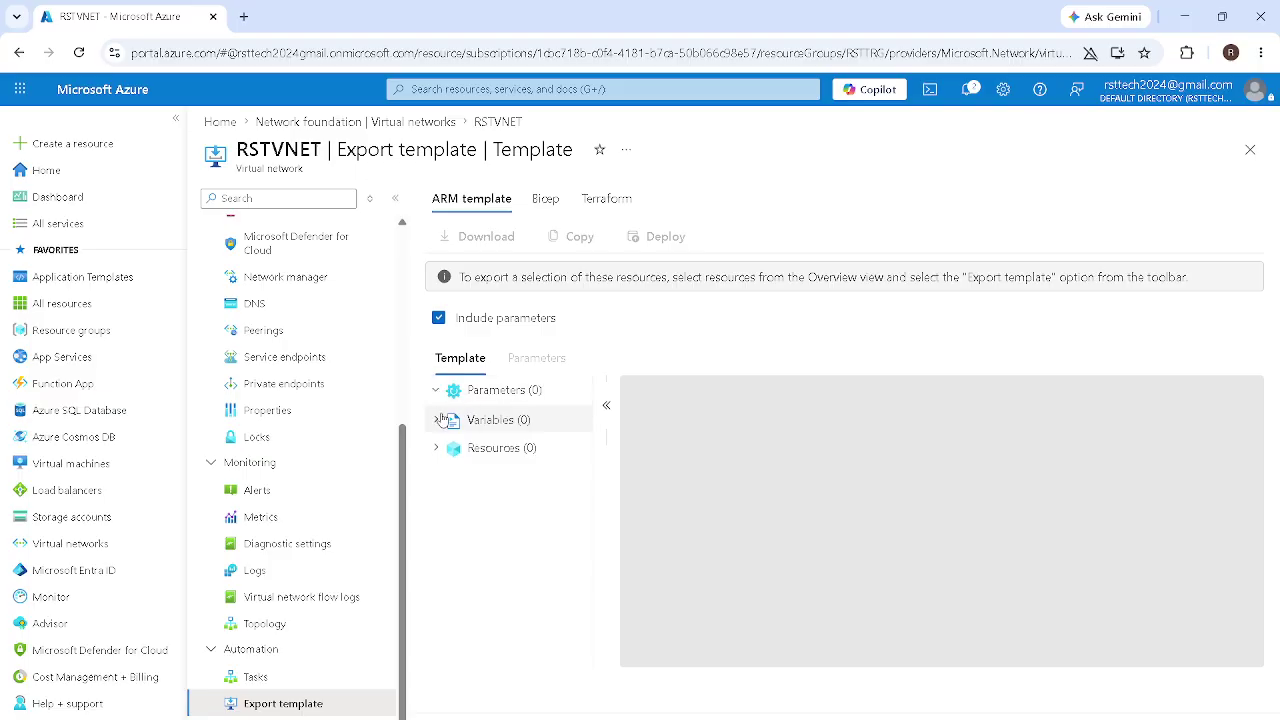
{"action": "left_click", "coordinate": [437, 420]}
{"action": "left_click", "coordinate": [437, 456]}
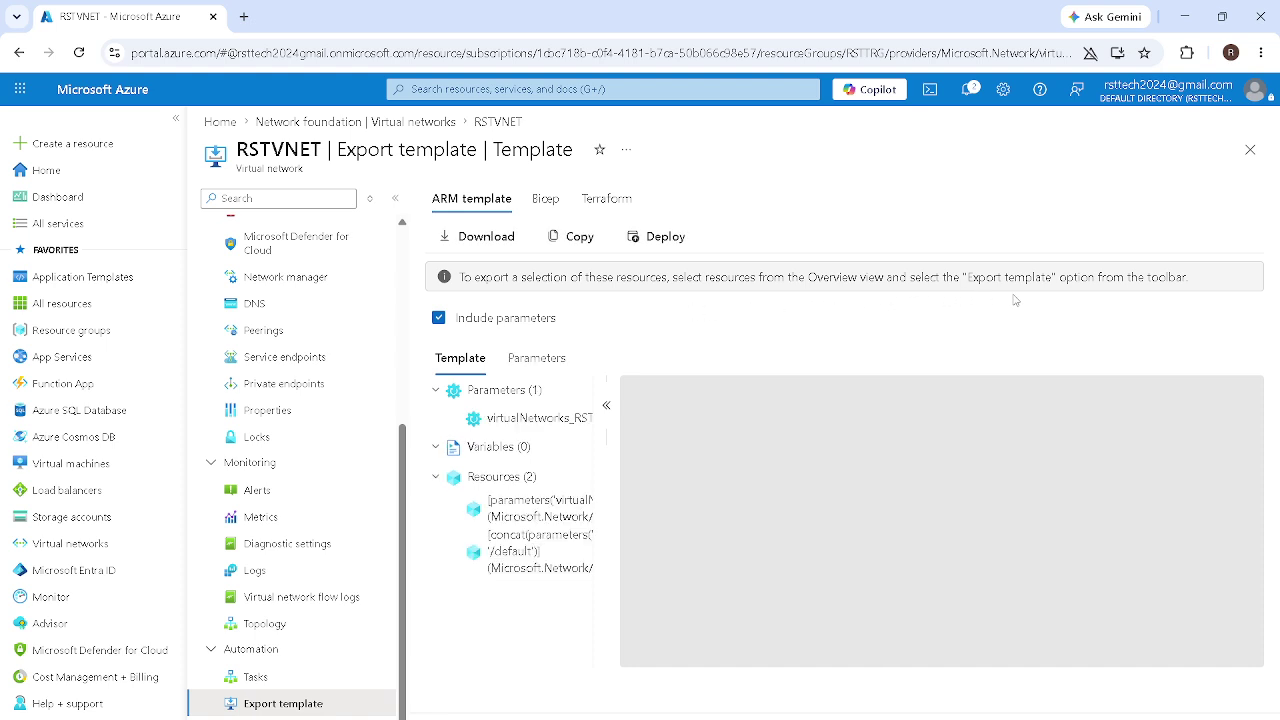
{"action": "scroll", "coordinate": [835, 507], "scroll_direction": "down", "scroll_amount": 5}
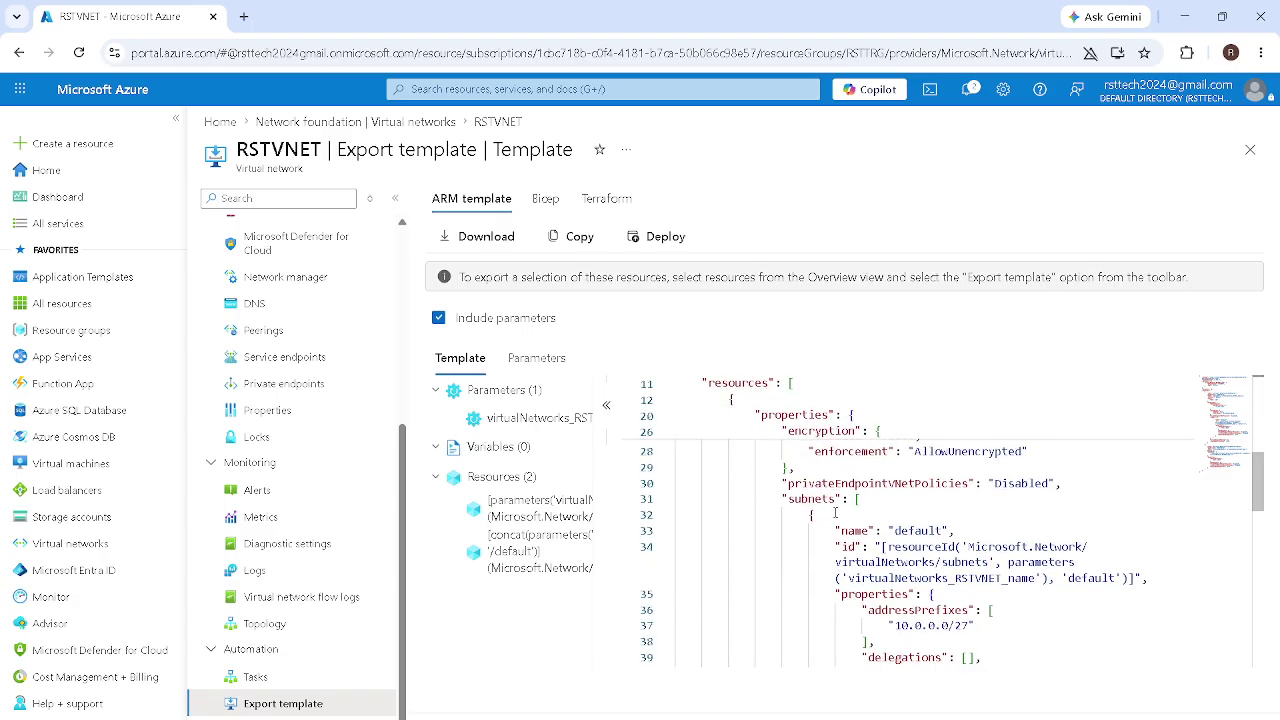
{"action": "scroll", "coordinate": [835, 512], "scroll_direction": "up", "scroll_amount": 5}
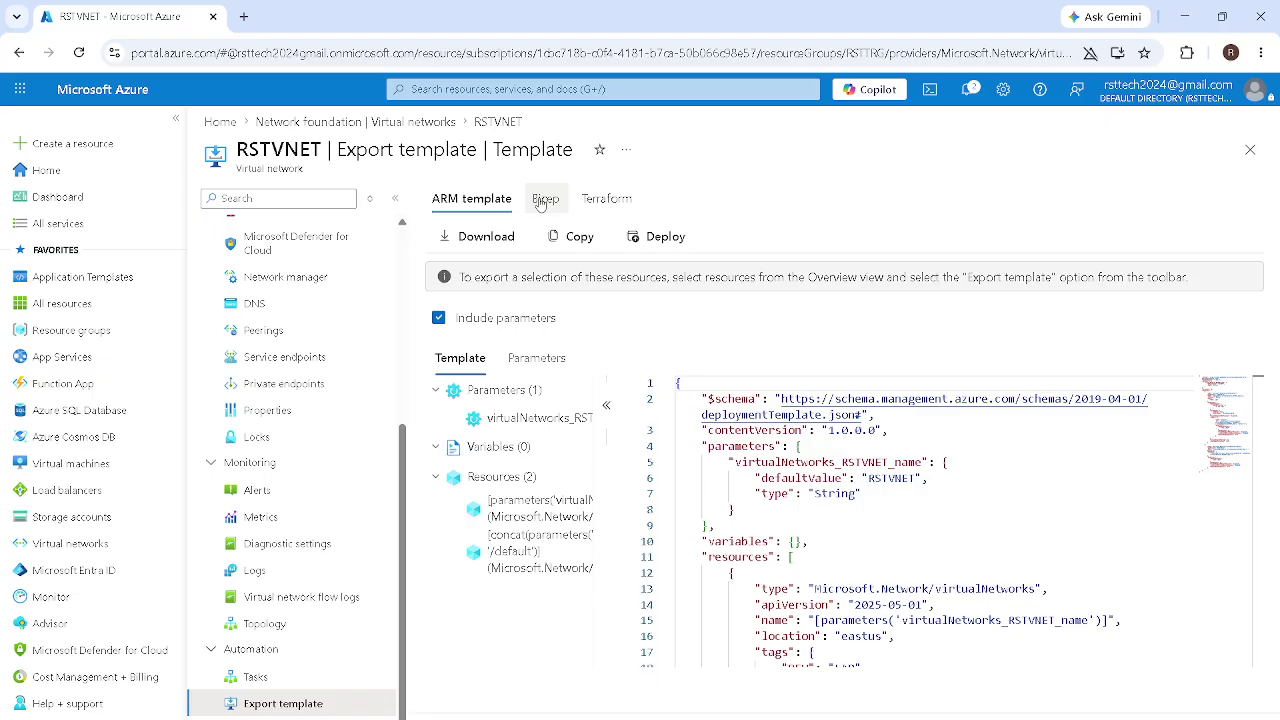
{"action": "scroll", "coordinate": [879, 544], "scroll_direction": "down", "scroll_amount": 10}
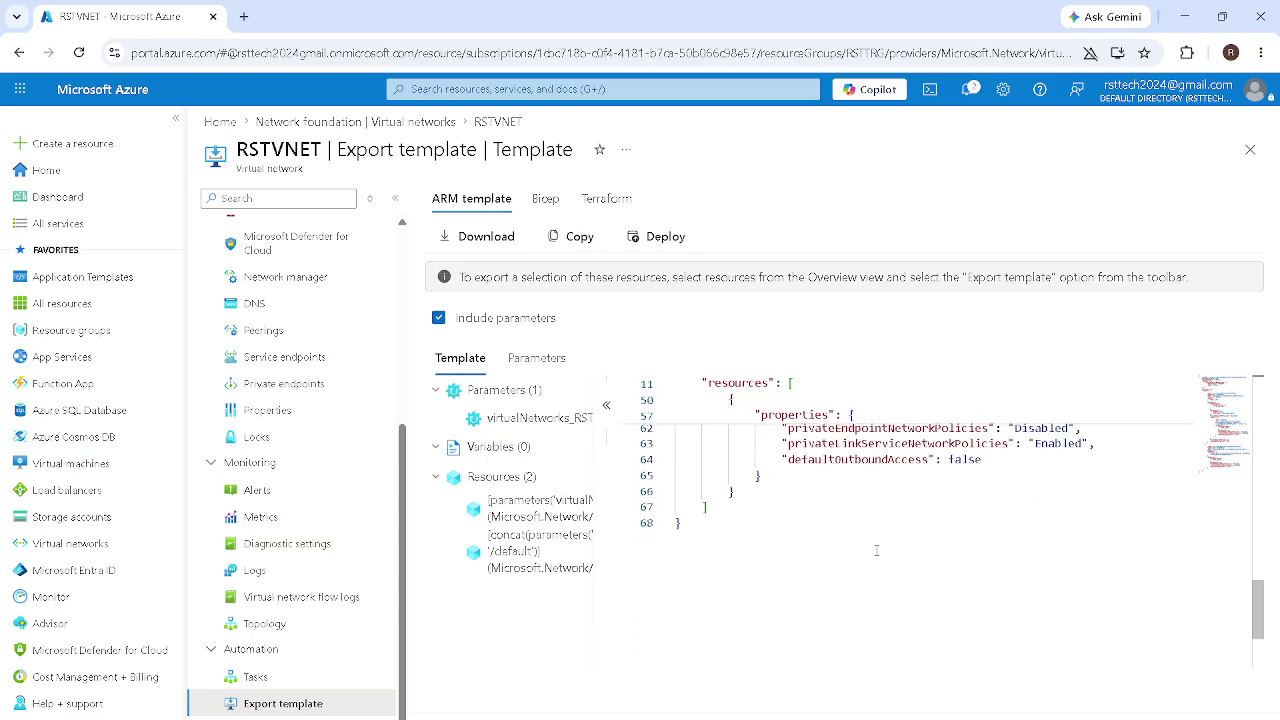
{"action": "scroll", "coordinate": [876, 550], "scroll_direction": "up", "scroll_amount": 4}
Step: Examine the Bicep version of RSTVNET's exported template from beginning to end
{"action": "left_click", "coordinate": [547, 205]}
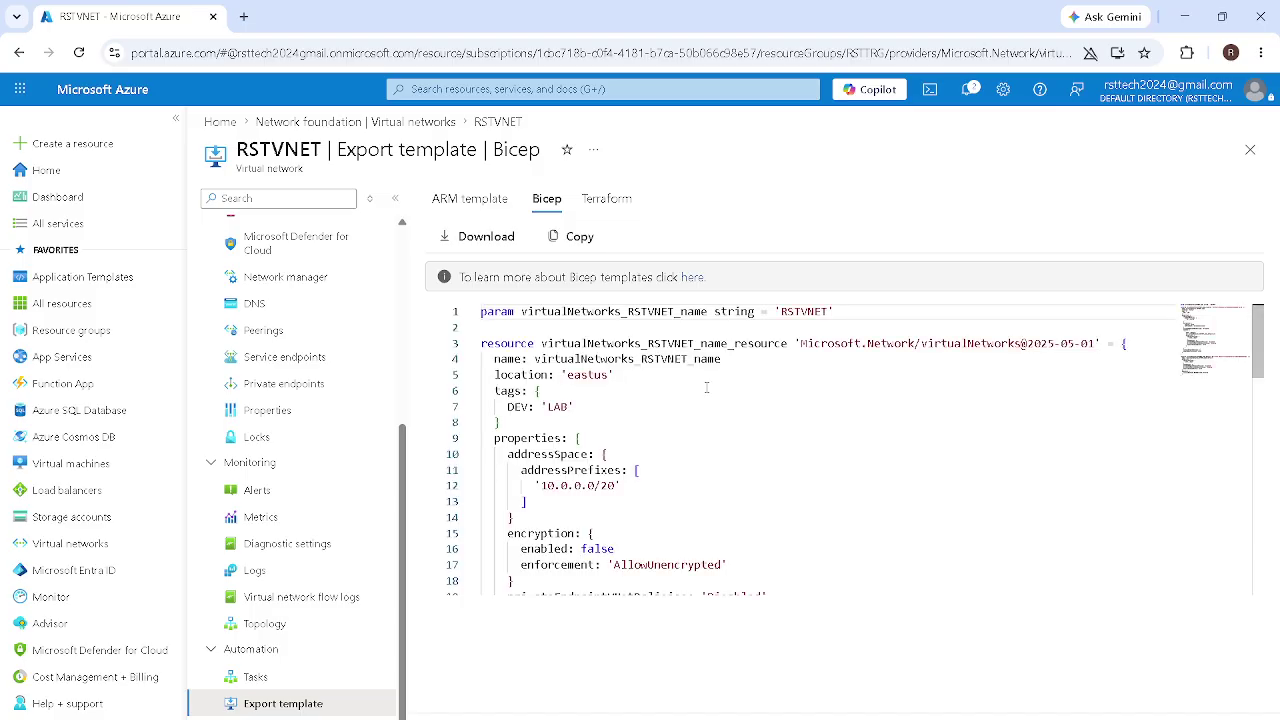
{"action": "scroll", "coordinate": [706, 387], "scroll_direction": "down", "scroll_amount": 10}
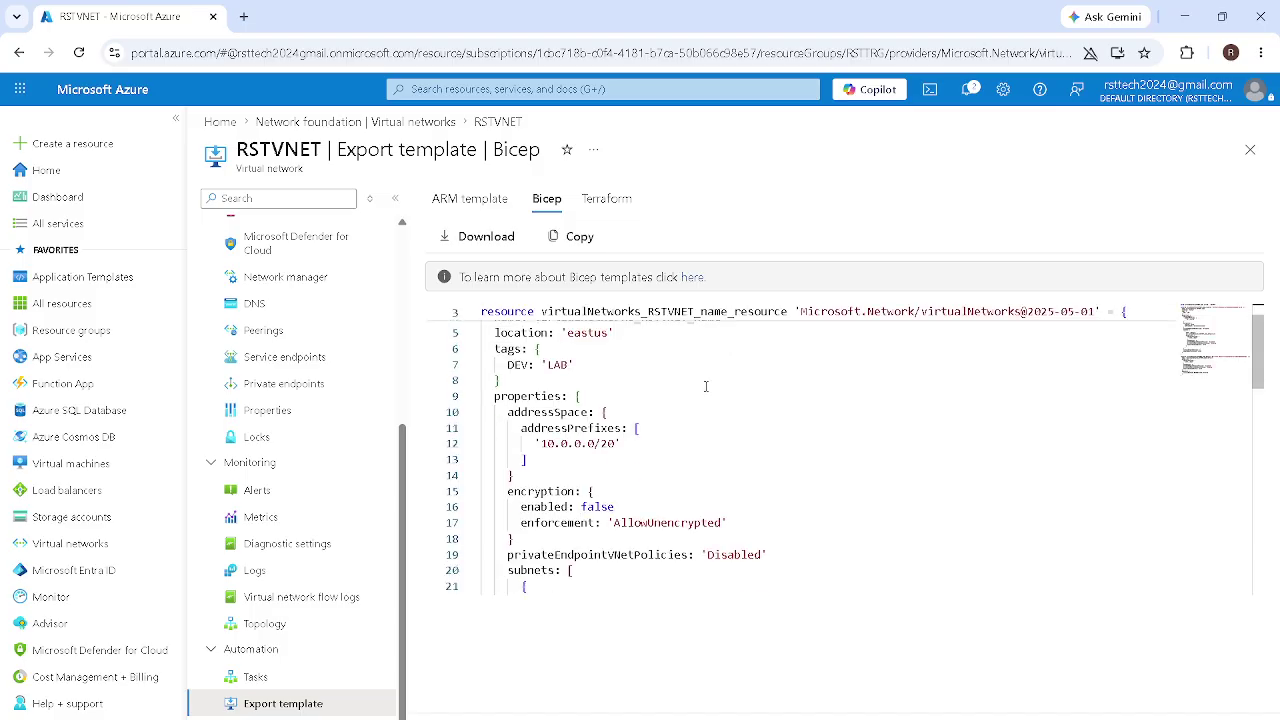
{"action": "scroll", "coordinate": [700, 414], "scroll_direction": "down", "scroll_amount": 5}
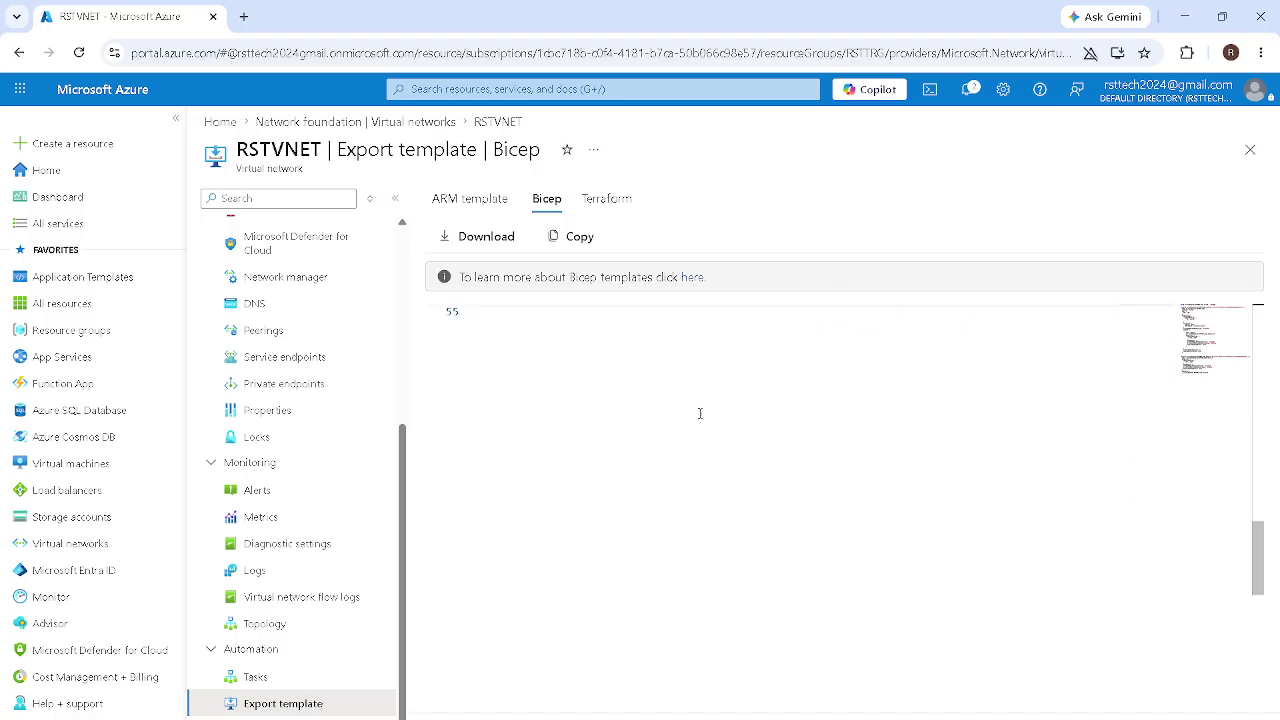
{"action": "scroll", "coordinate": [700, 414], "scroll_direction": "up", "scroll_amount": 10}
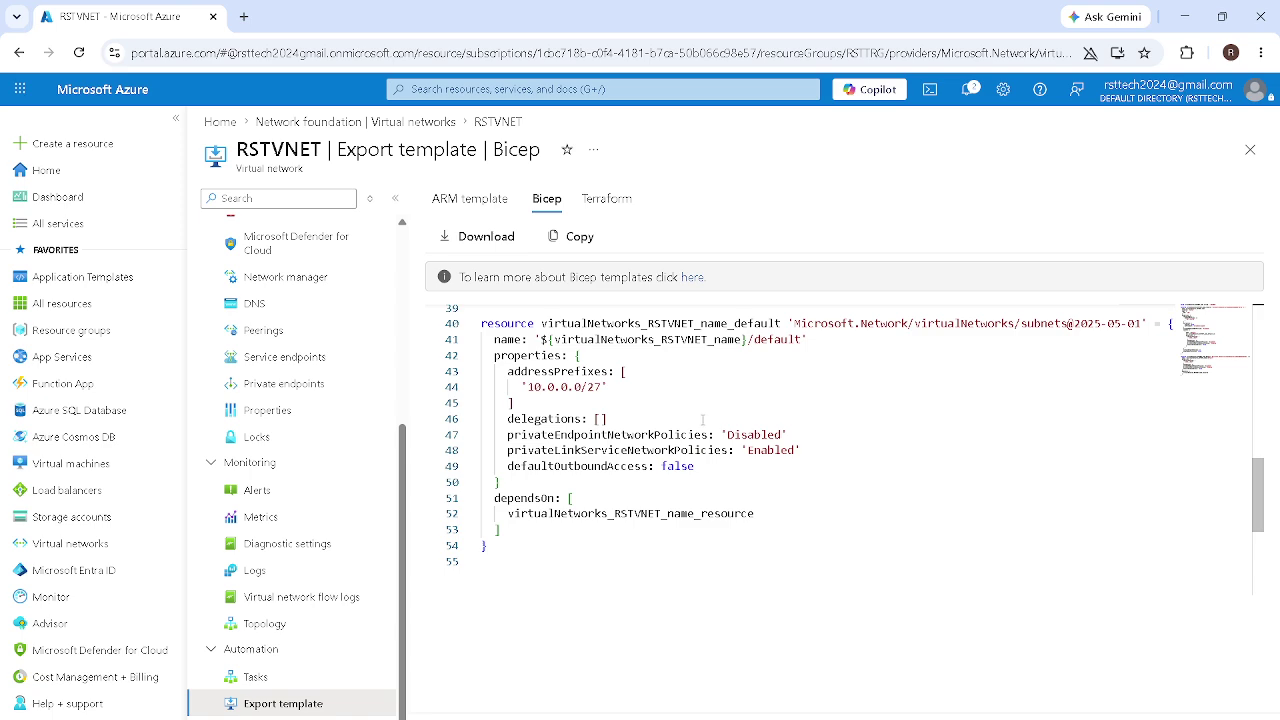
Step: Examine the Terraform export of RSTVNET in its AzureRM and AzApi variants, and return to the ARM template
{"action": "left_click", "coordinate": [607, 198]}
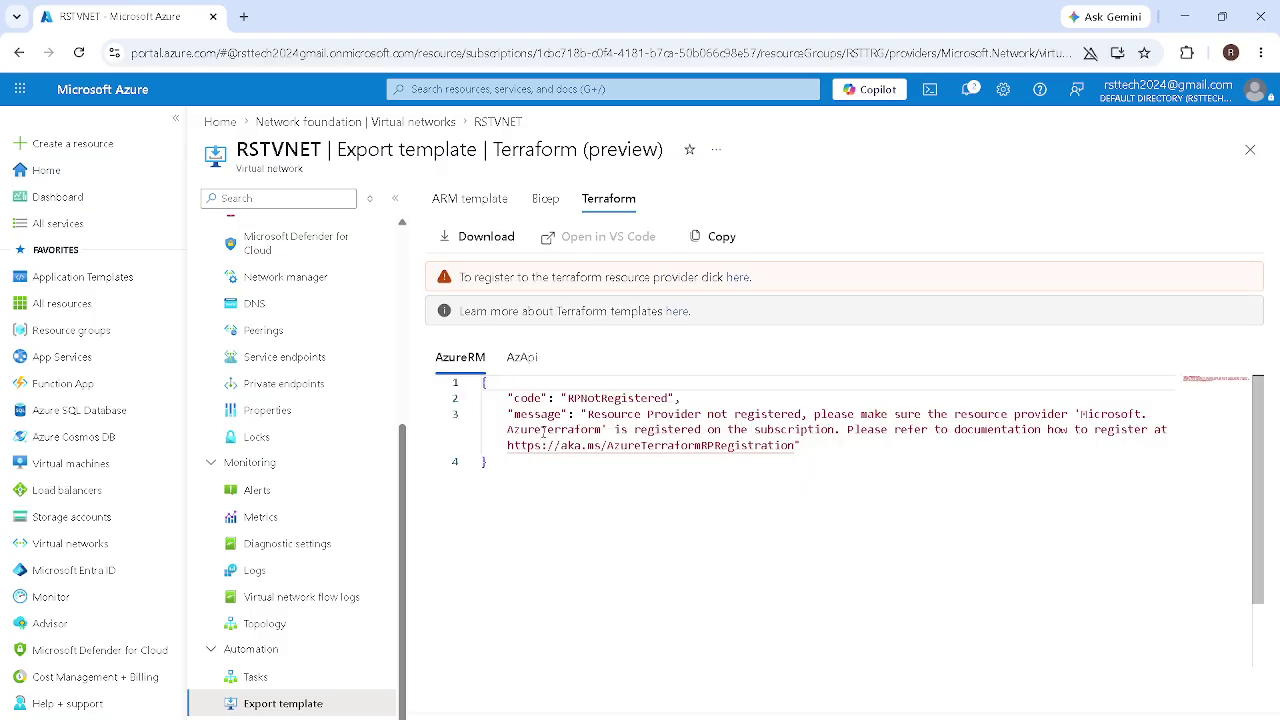
{"action": "scroll", "coordinate": [712, 513], "scroll_direction": "down", "scroll_amount": 2}
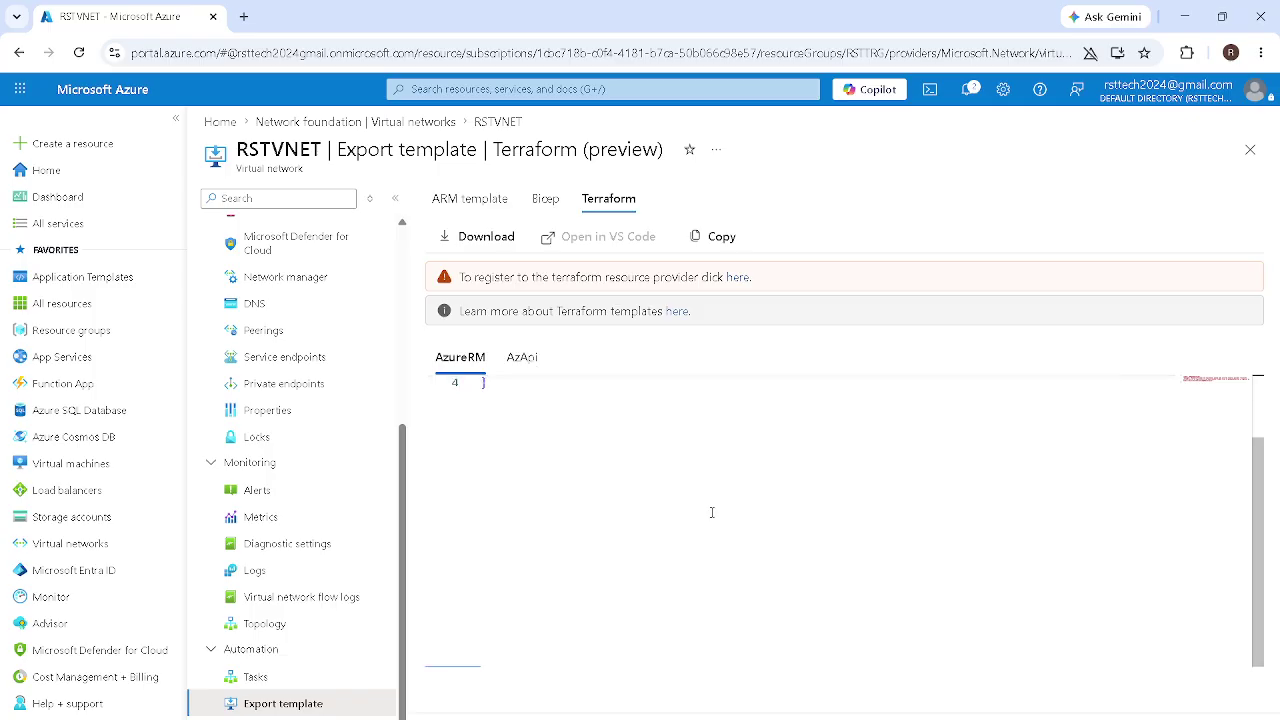
{"action": "scroll", "coordinate": [712, 513], "scroll_direction": "up", "scroll_amount": 2}
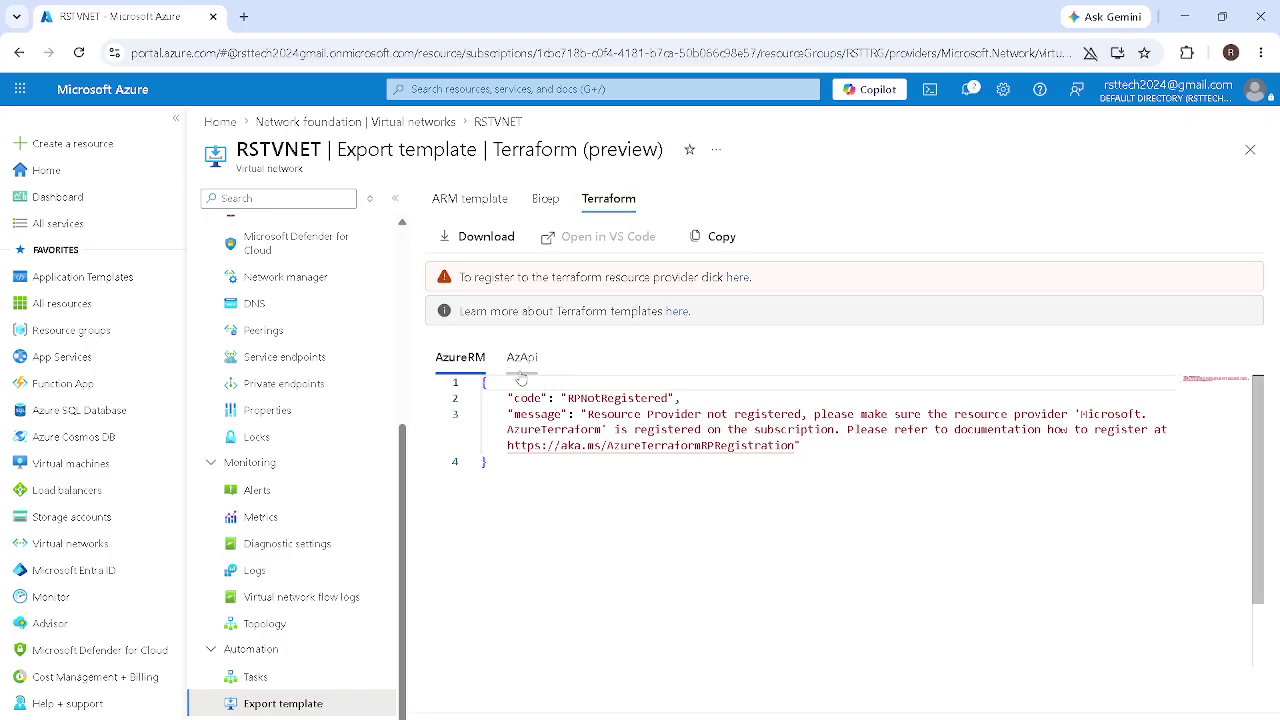
{"action": "left_click", "coordinate": [520, 358]}
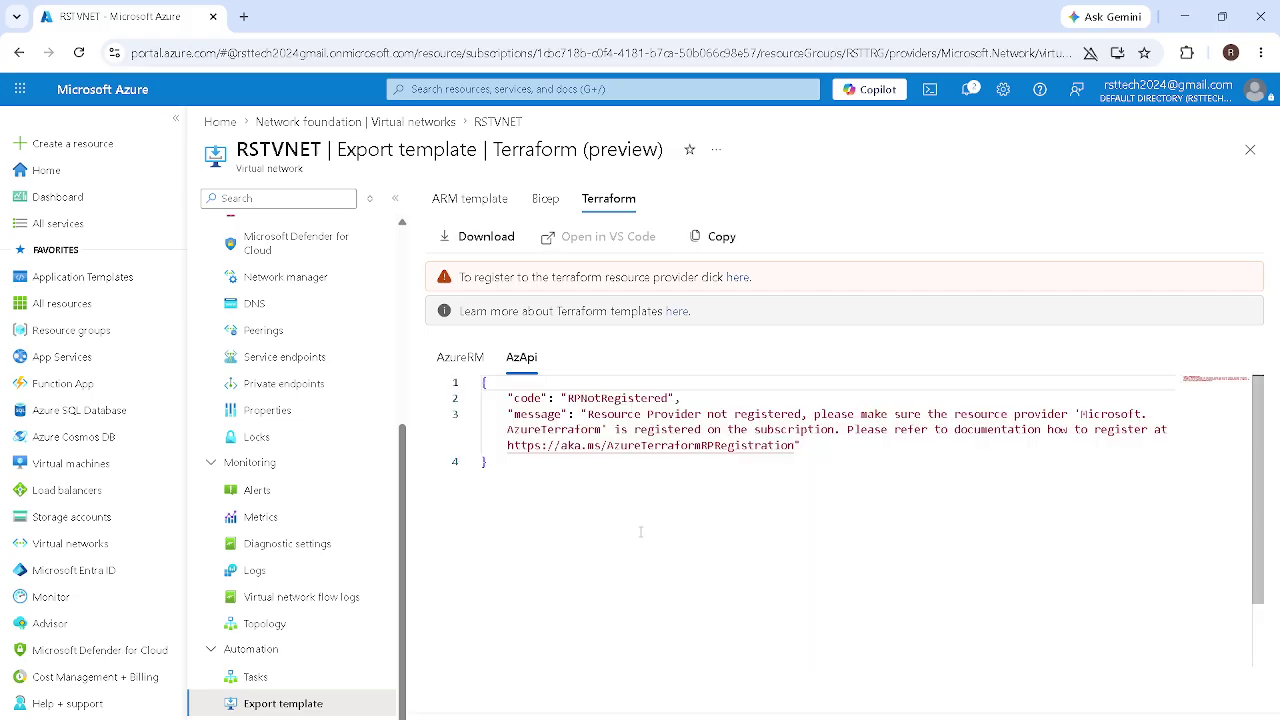
{"action": "left_click", "coordinate": [460, 357]}
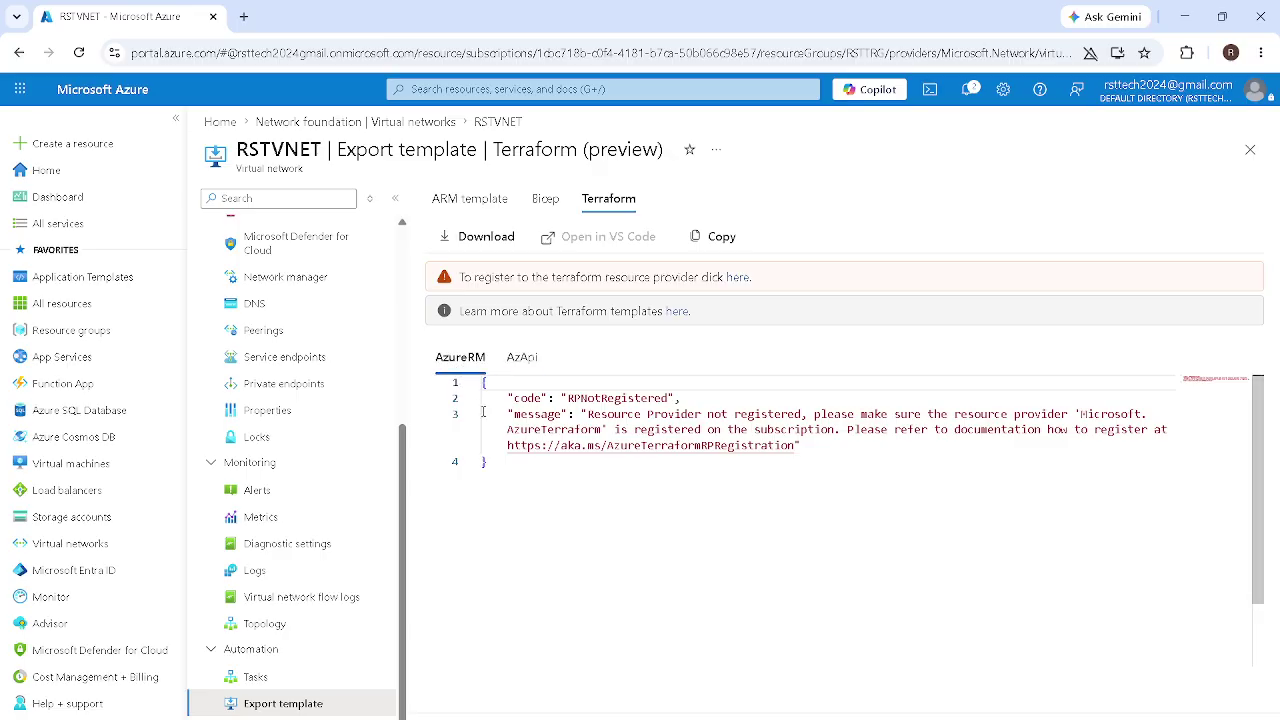
{"action": "left_click", "coordinate": [447, 200]}
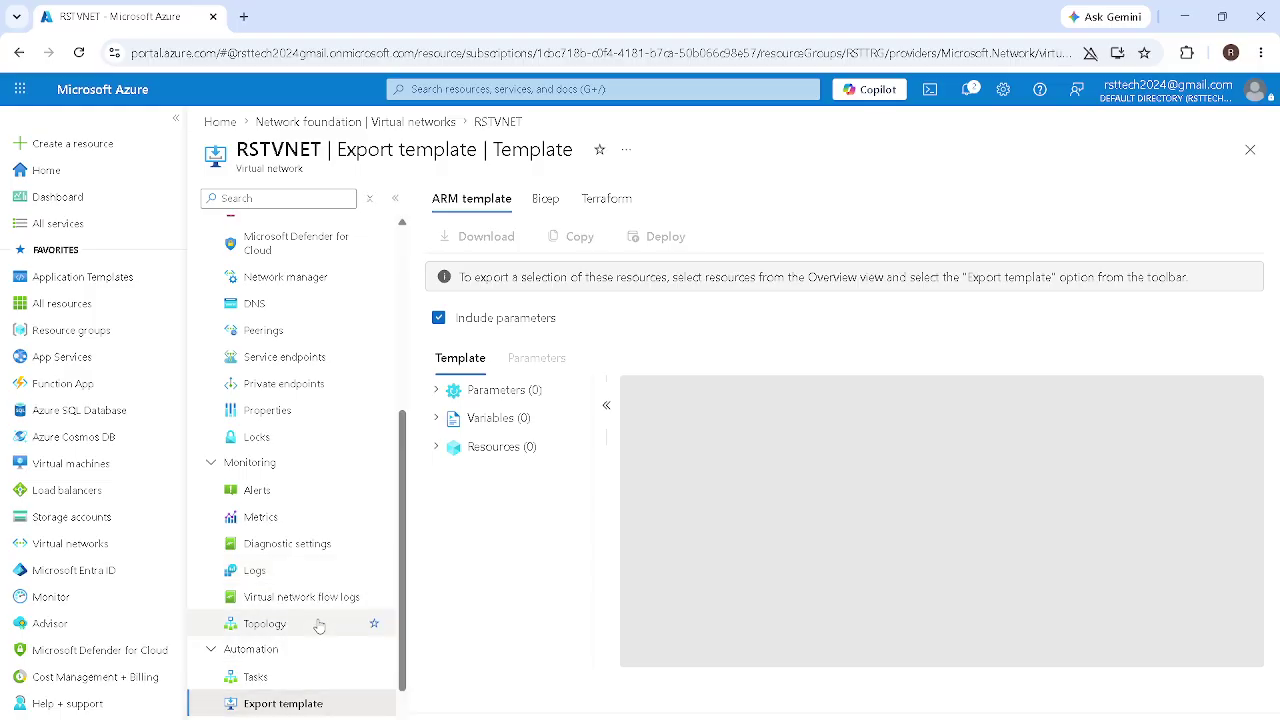
Step: Open RSTVNET's connection troubleshoot and examine the available source types and source virtual machine choices
{"action": "scroll", "coordinate": [320, 650], "scroll_direction": "down", "scroll_amount": 1}
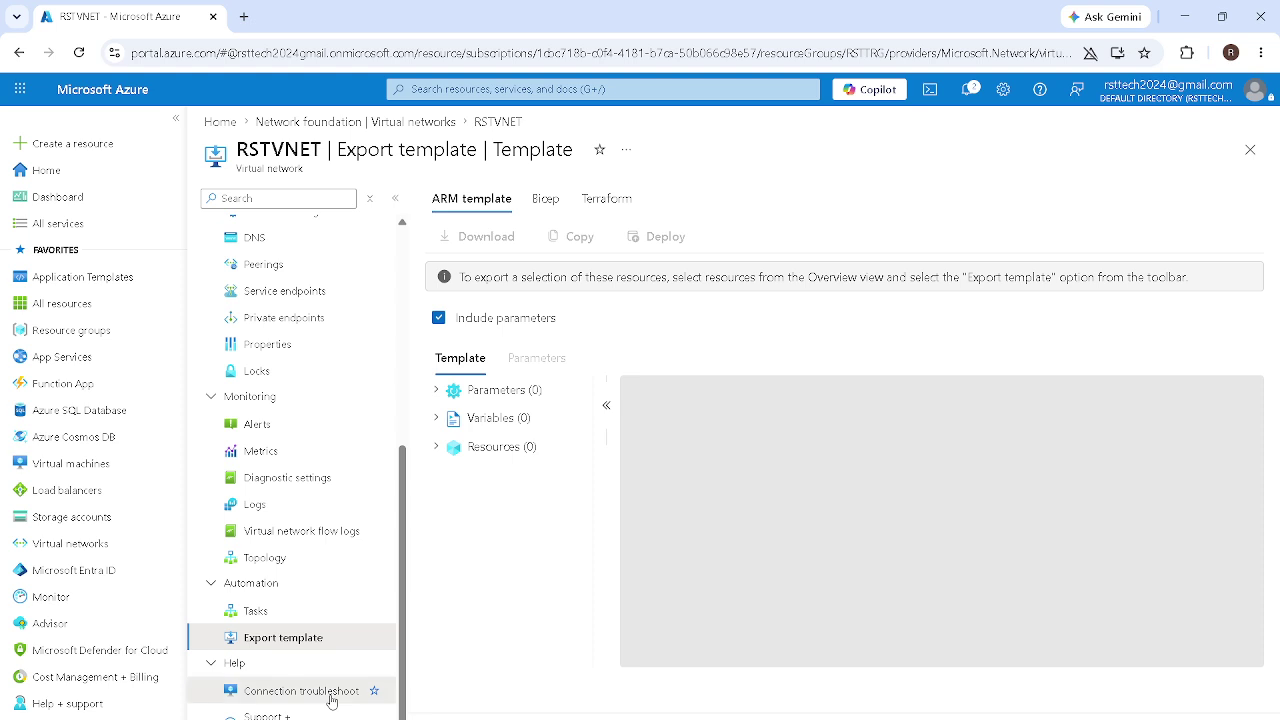
{"action": "left_click", "coordinate": [331, 692]}
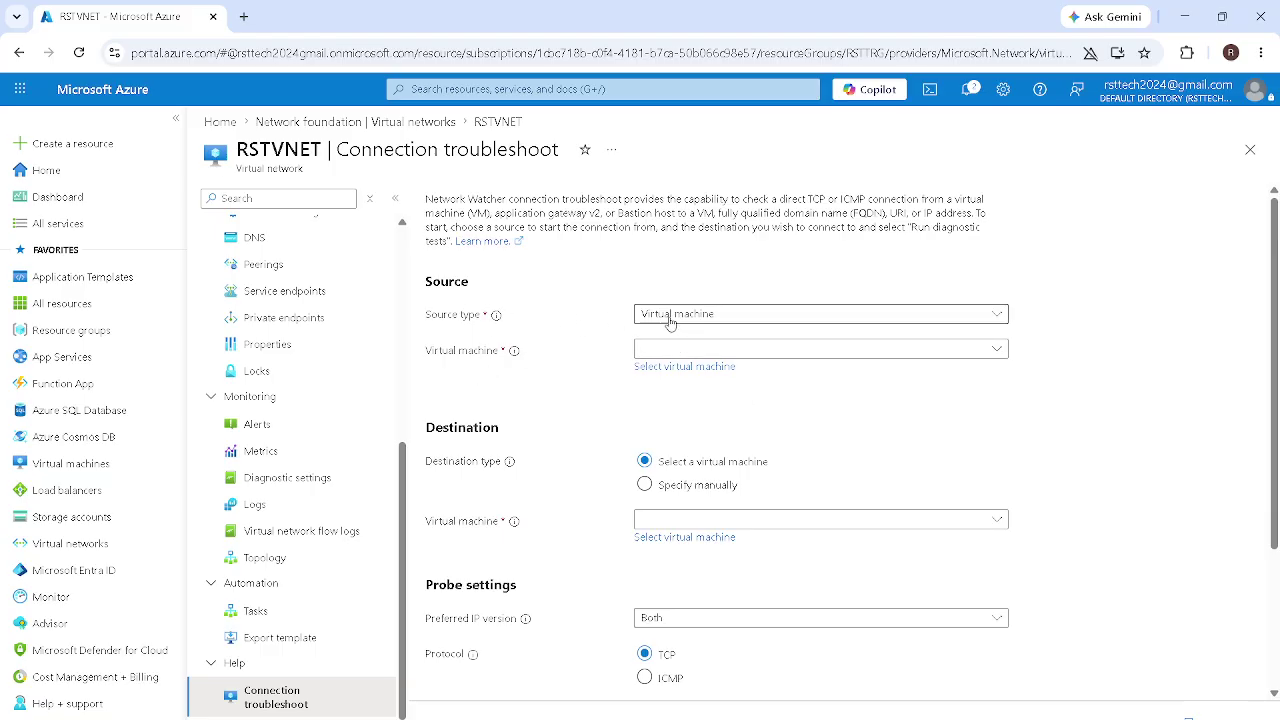
{"action": "left_click", "coordinate": [721, 318]}
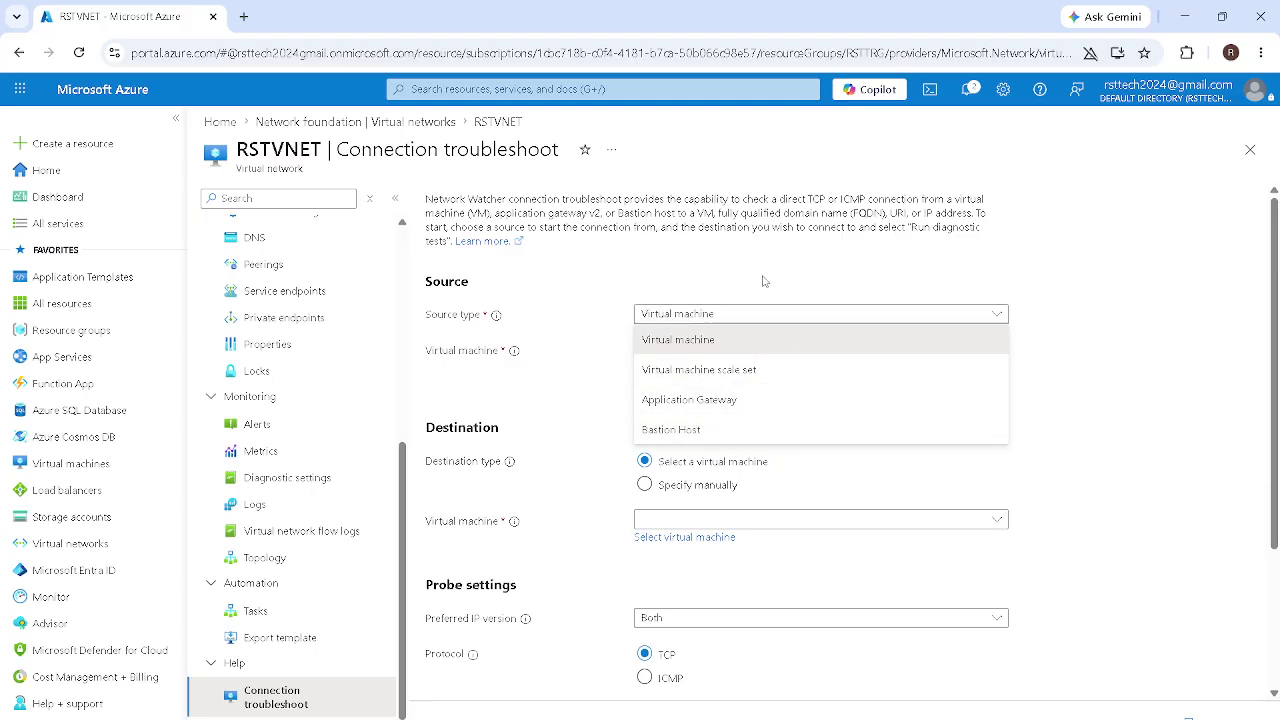
{"action": "left_click", "coordinate": [701, 265]}
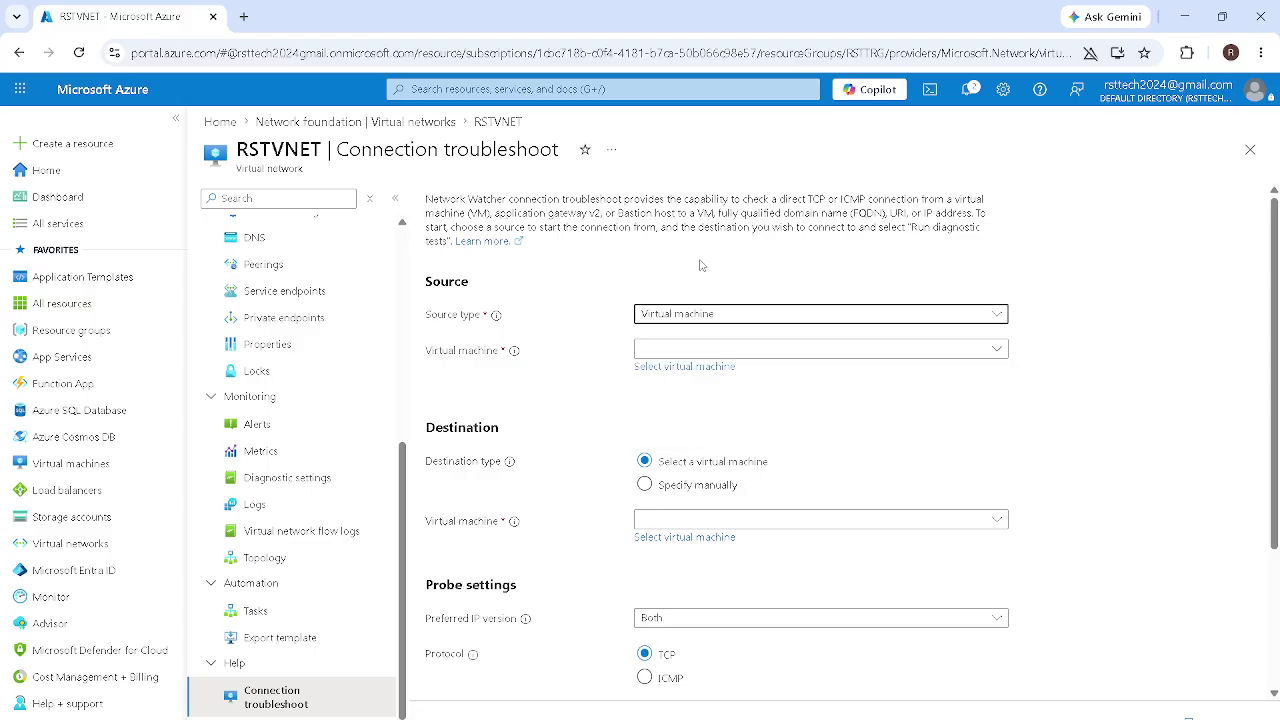
{"action": "left_click", "coordinate": [705, 352]}
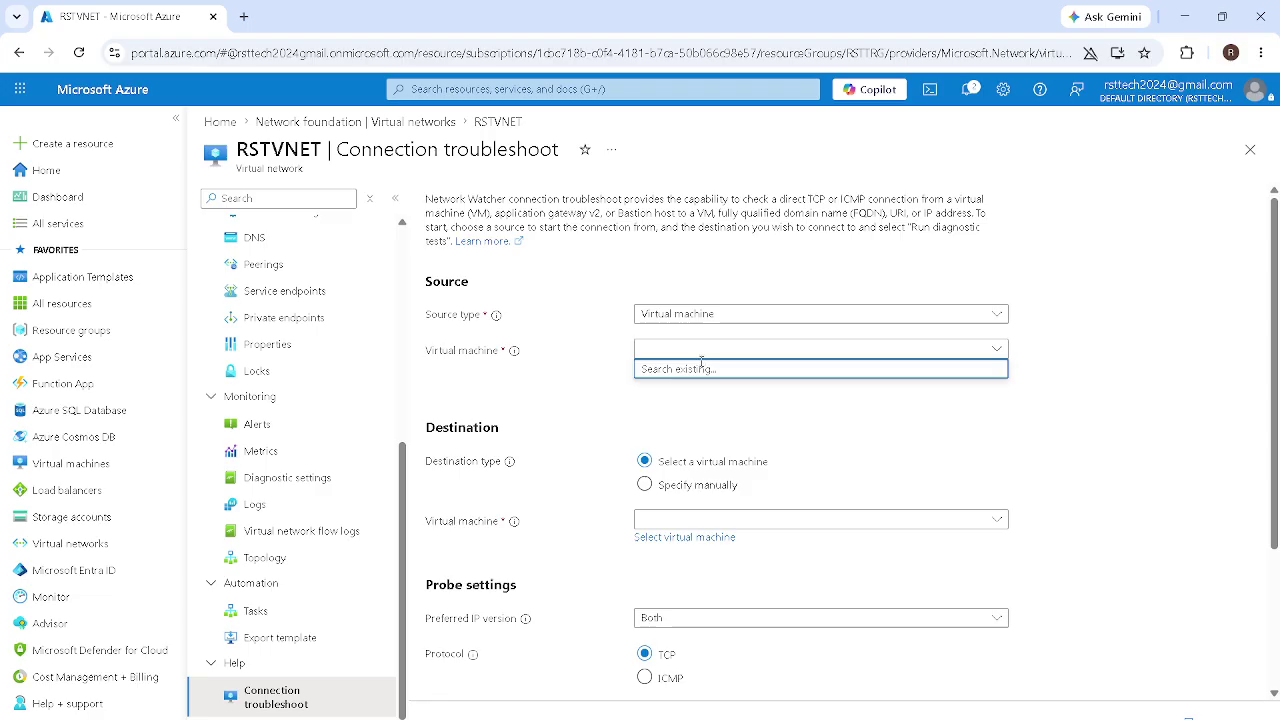
{"action": "left_click", "coordinate": [567, 328]}
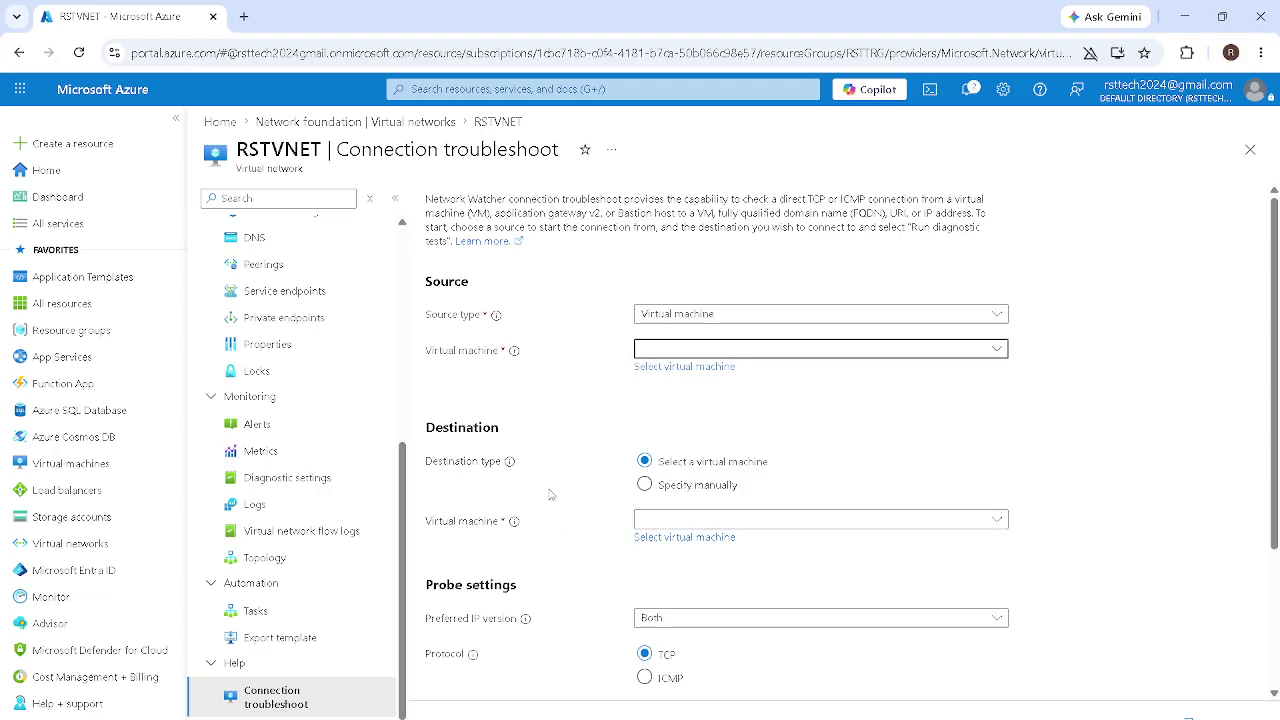
Step: Set the connection test's destination type to Specify manually and its preferred IP version to IPv4
{"action": "scroll", "coordinate": [586, 511], "scroll_direction": "down", "scroll_amount": 1}
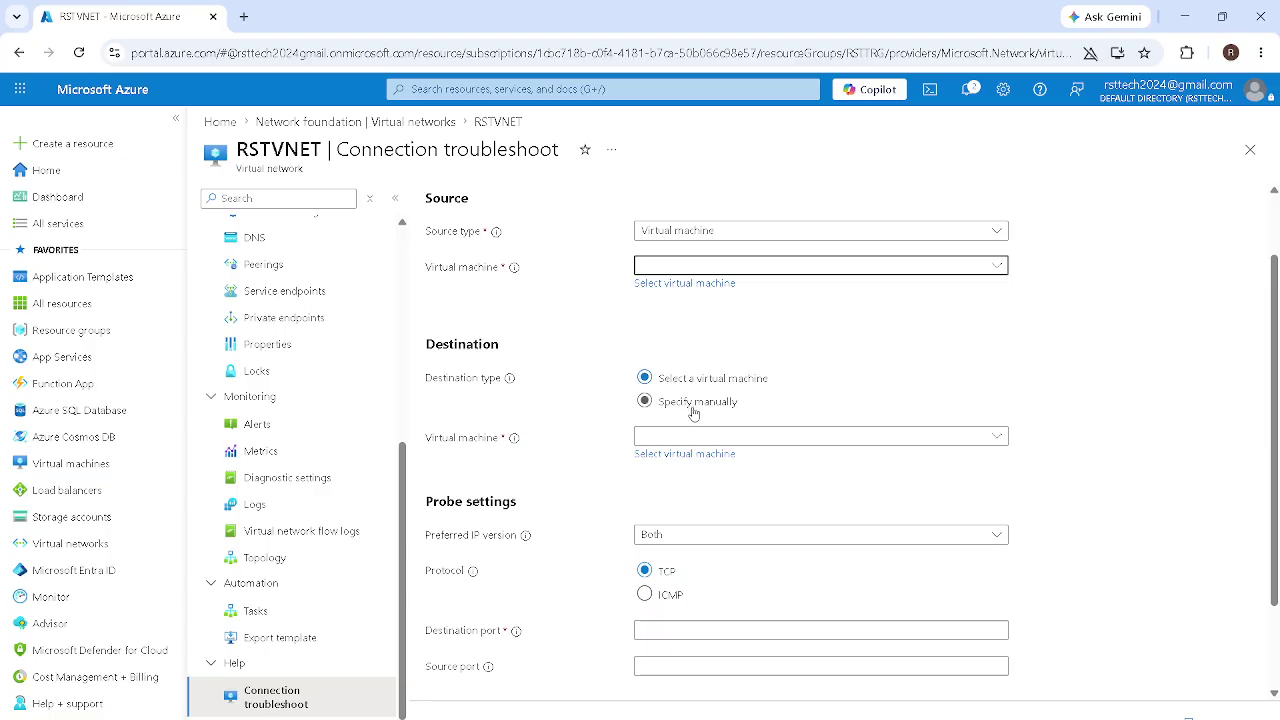
{"action": "left_click", "coordinate": [645, 401]}
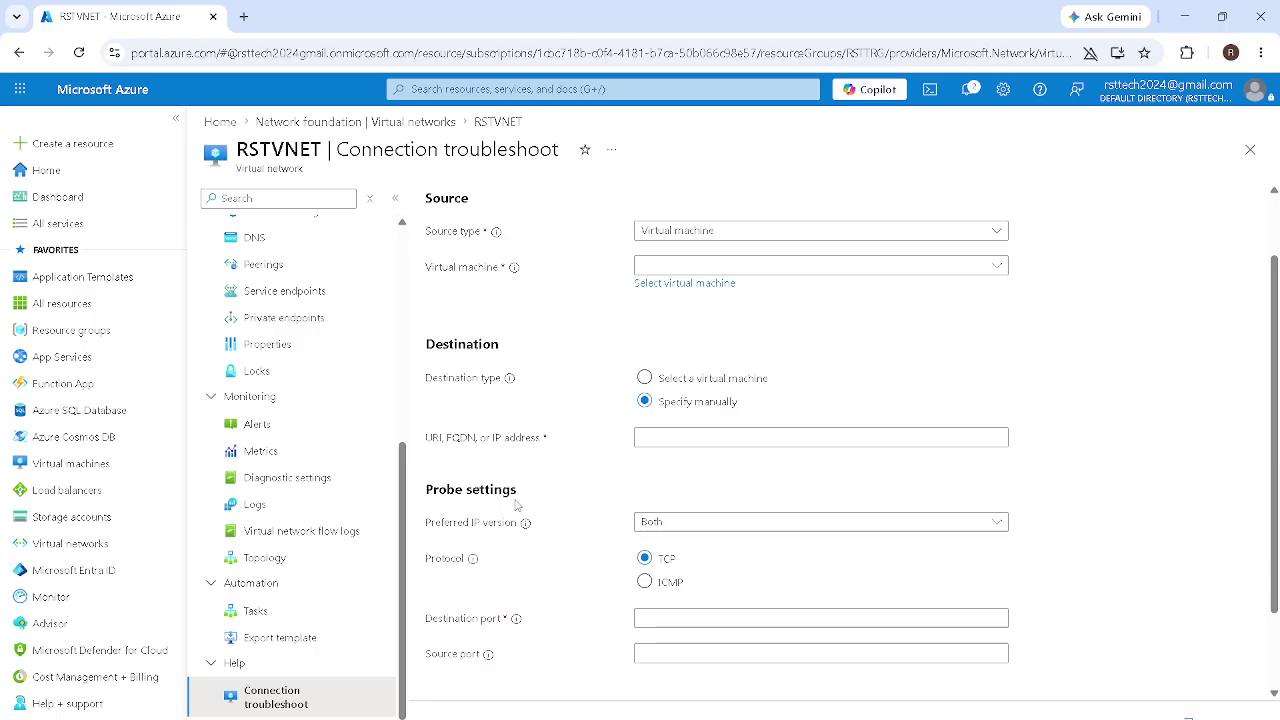
{"action": "left_click", "coordinate": [650, 524]}
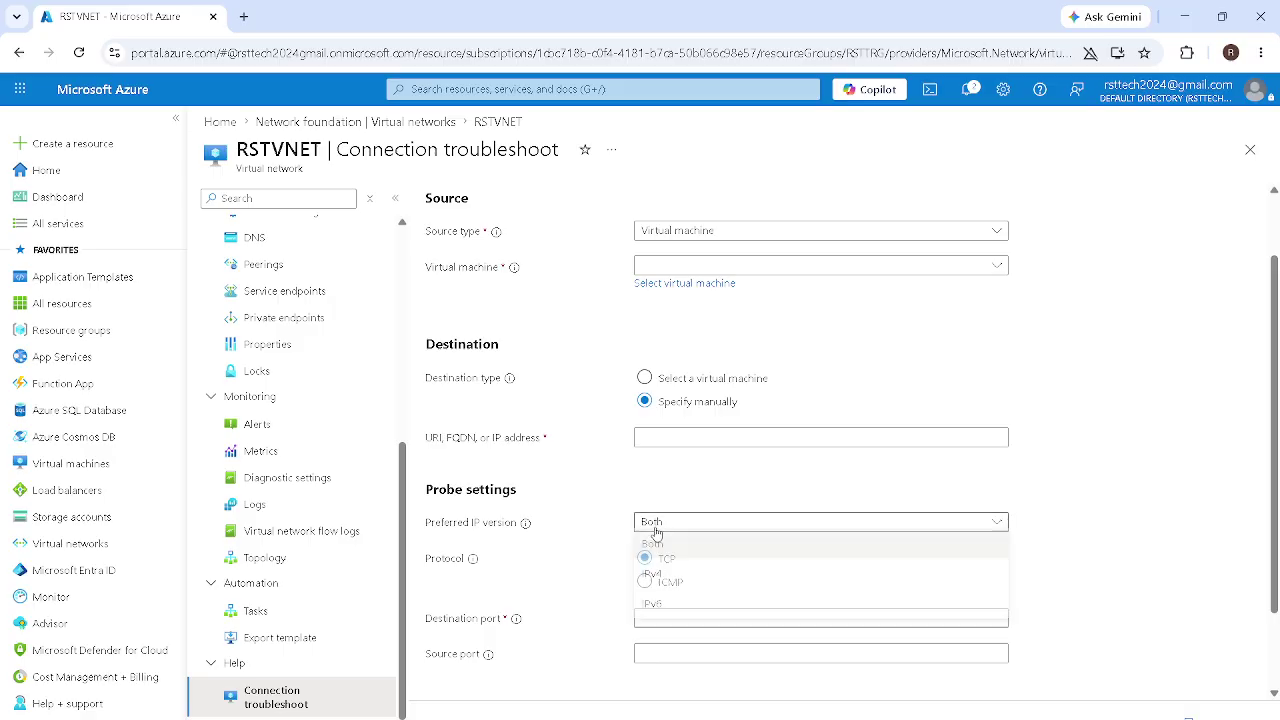
{"action": "left_click", "coordinate": [660, 579]}
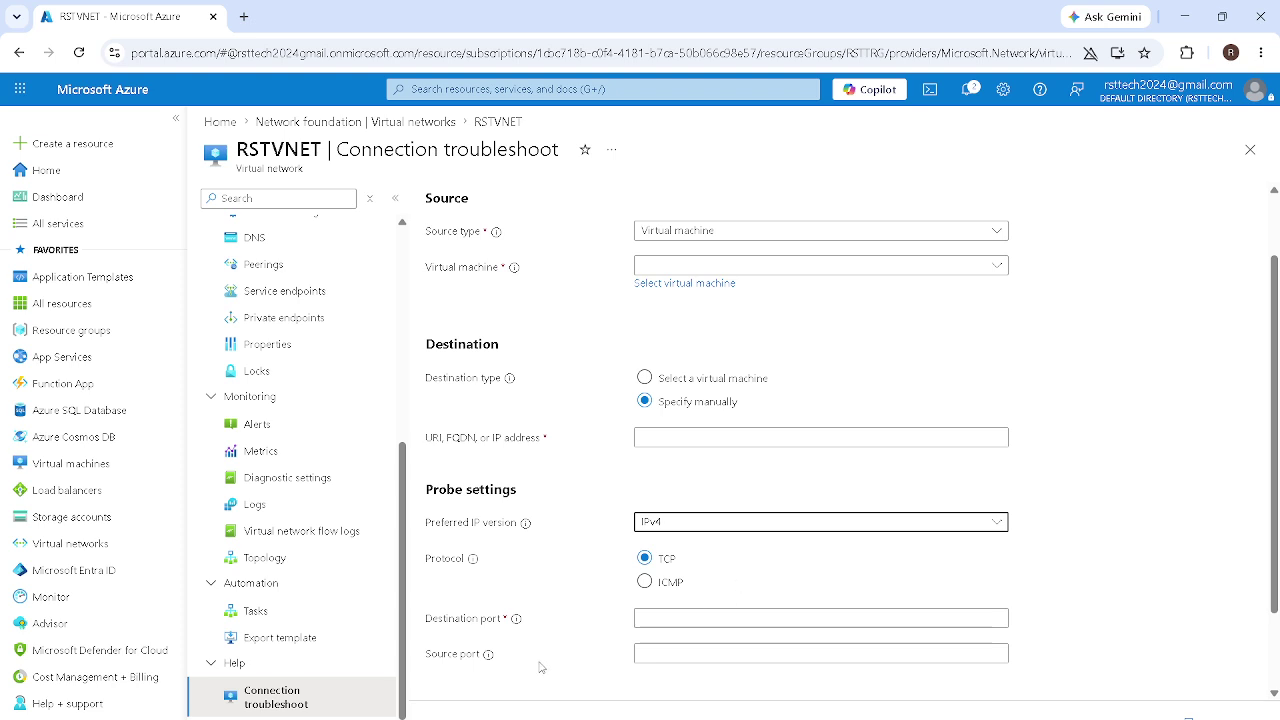
Step: Examine the connection test's destination port, source port and diagnostic test options
{"action": "left_click", "coordinate": [657, 616]}
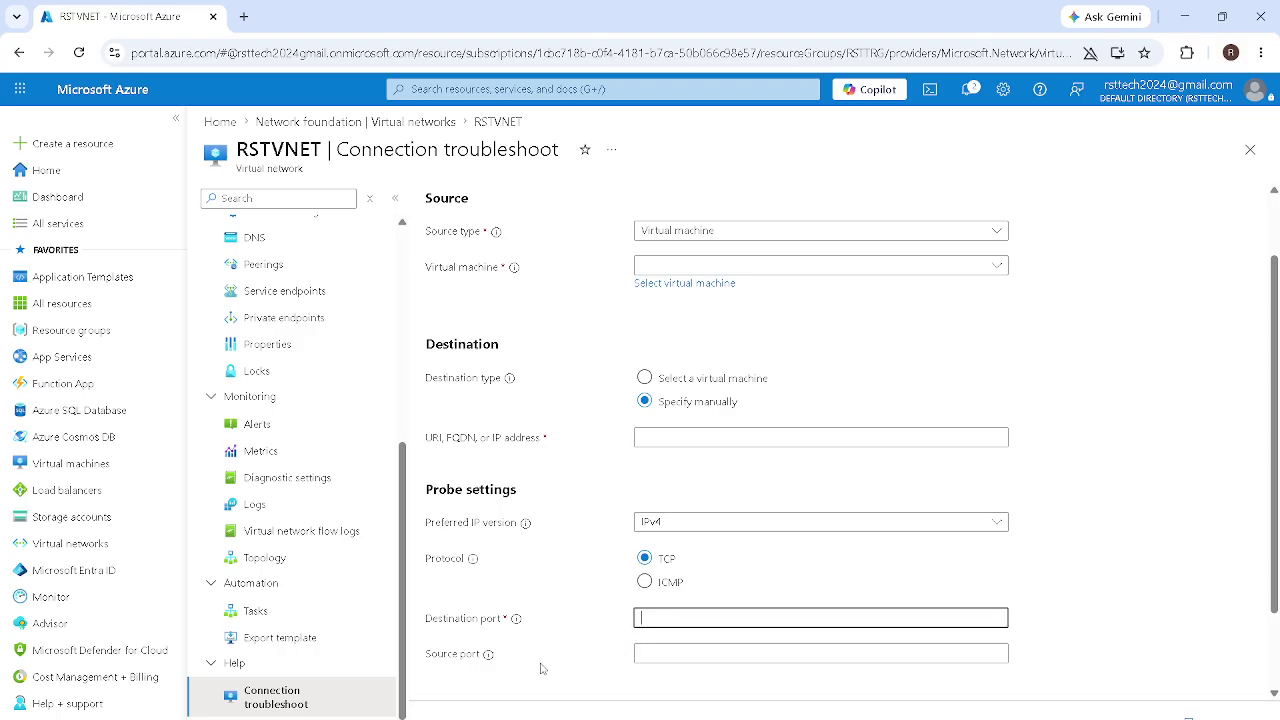
{"action": "left_click", "coordinate": [681, 645]}
{"action": "scroll", "coordinate": [684, 644], "scroll_direction": "down", "scroll_amount": 1}
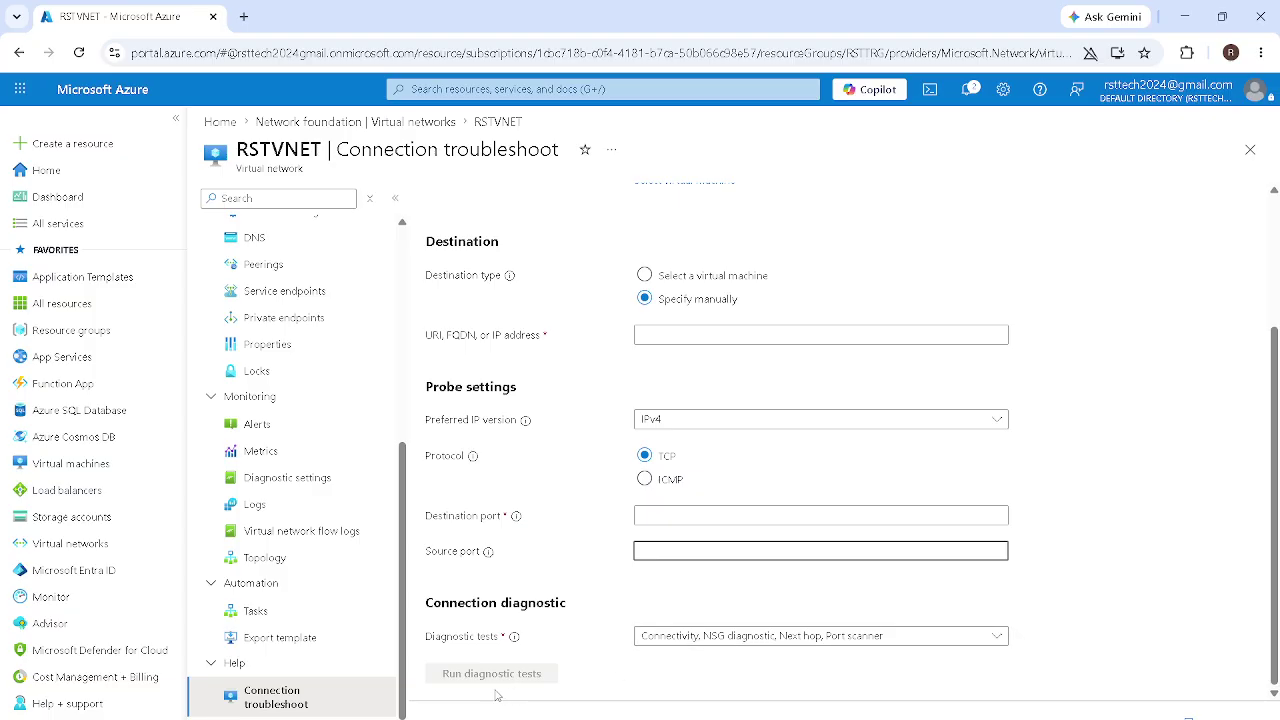
{"action": "scroll", "coordinate": [655, 614], "scroll_direction": "up", "scroll_amount": 2}
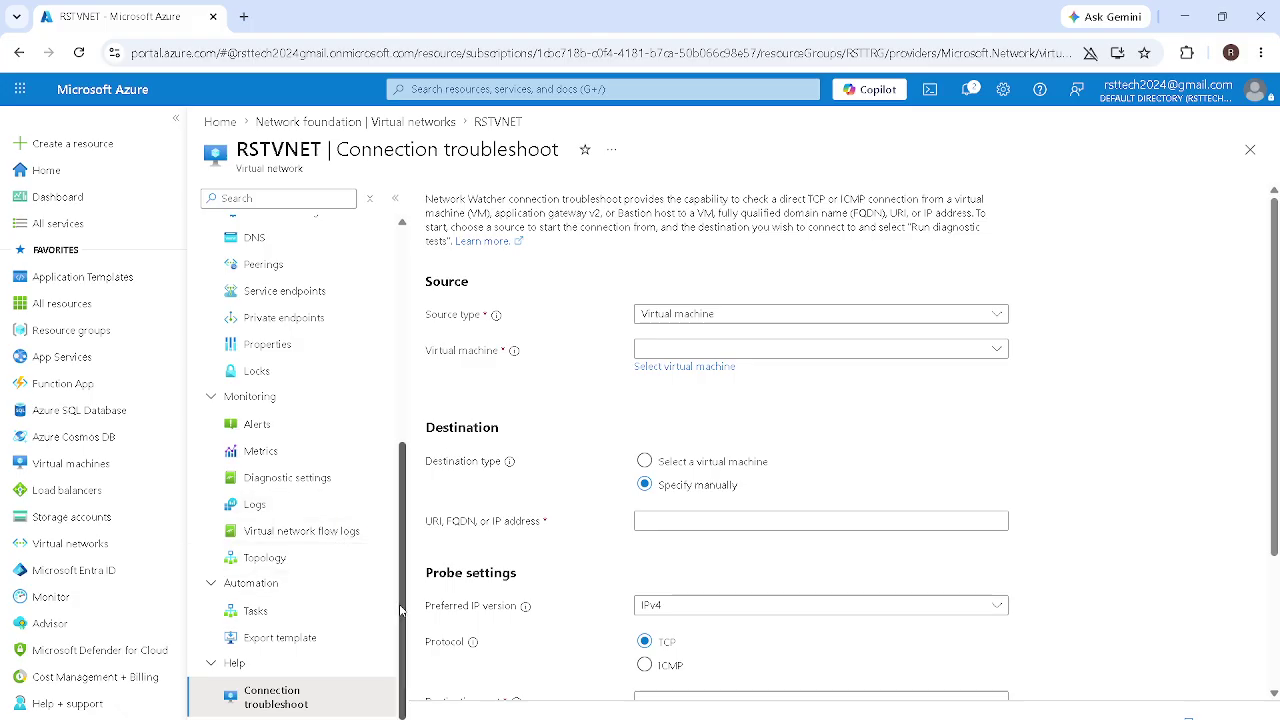
Step: Open the Support + Troubleshooting page for RSTVNET
{"action": "left_click_drag", "start_coordinate": [401, 610], "coordinate": [401, 646]}
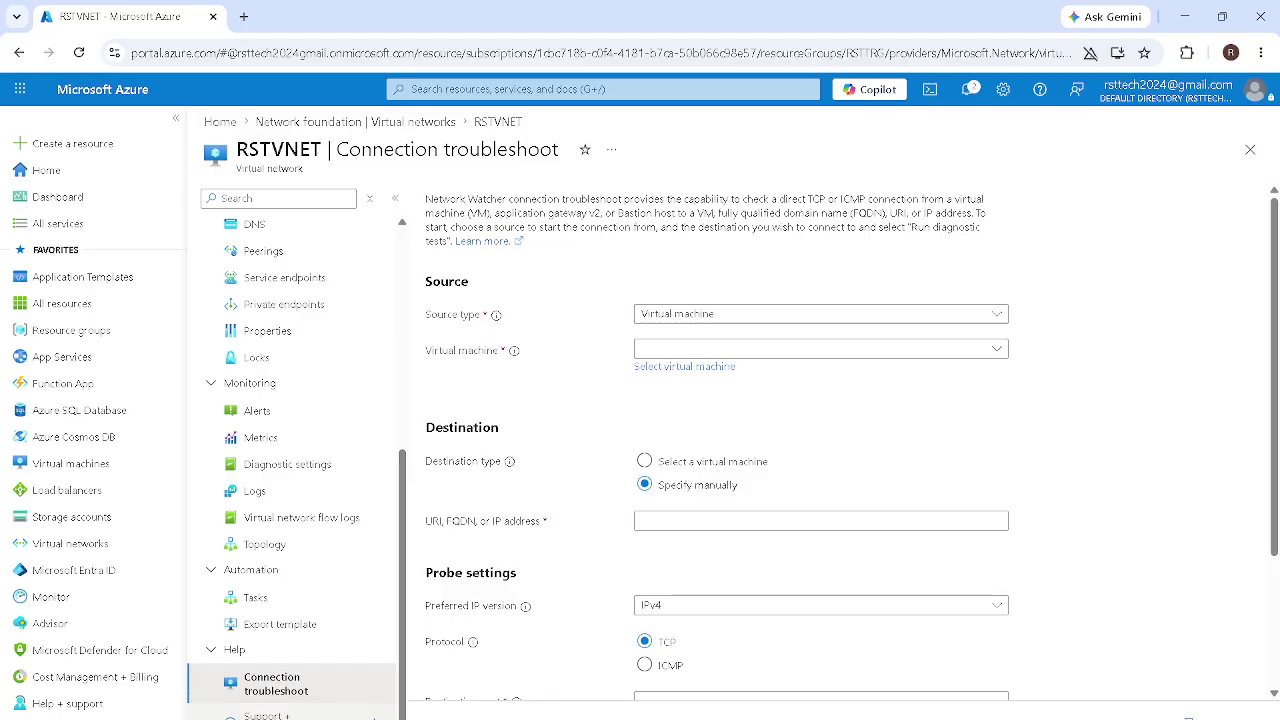
{"action": "left_click", "coordinate": [268, 716]}
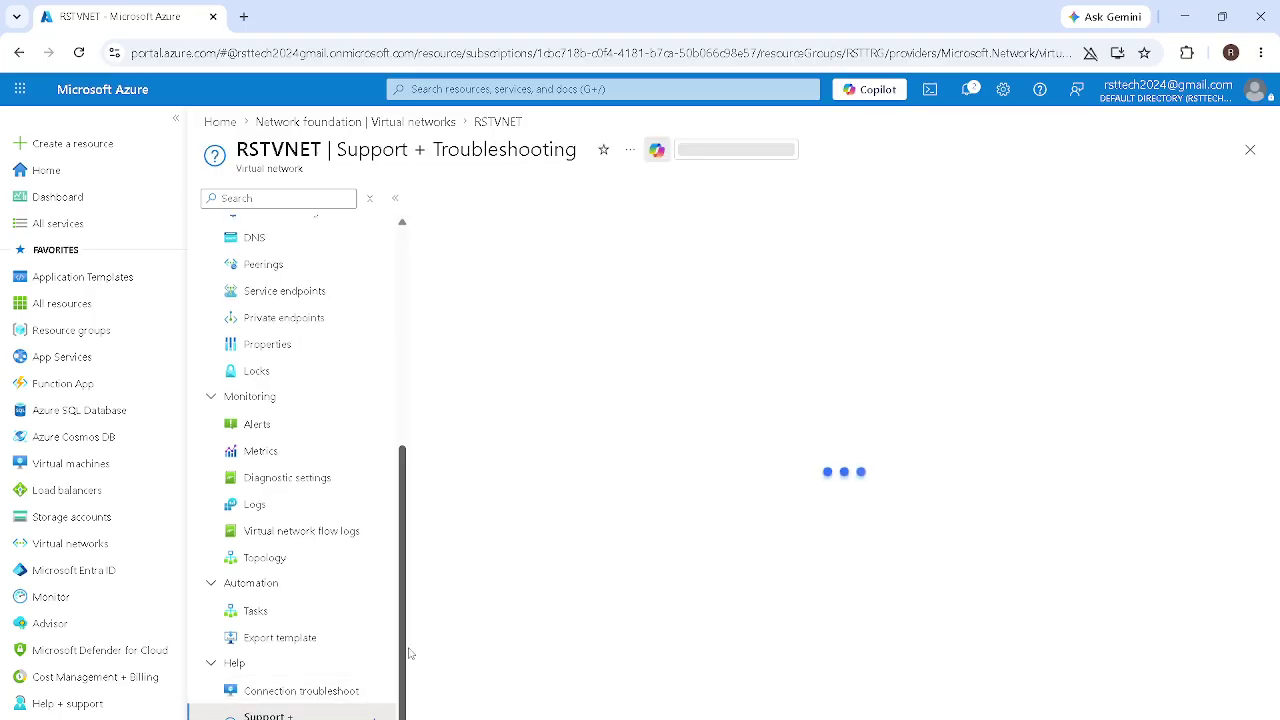